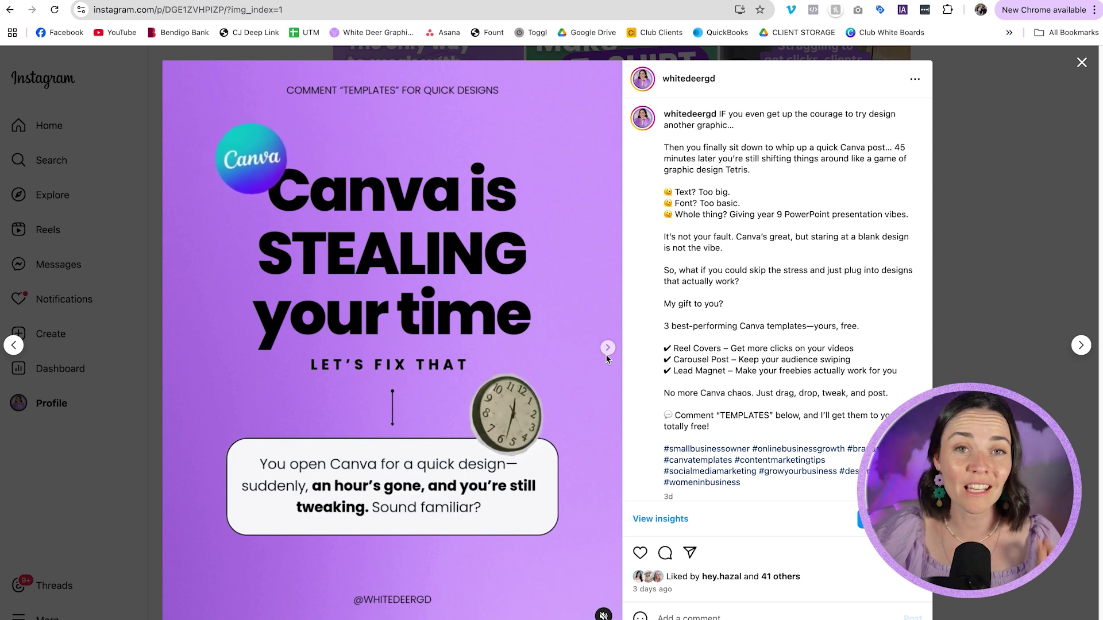
# Page the Canva-templates carousel forward to slide 5, then back to slide 2
pyautogui.click(608, 350)
pyautogui.click(608, 351)
pyautogui.click(608, 348)
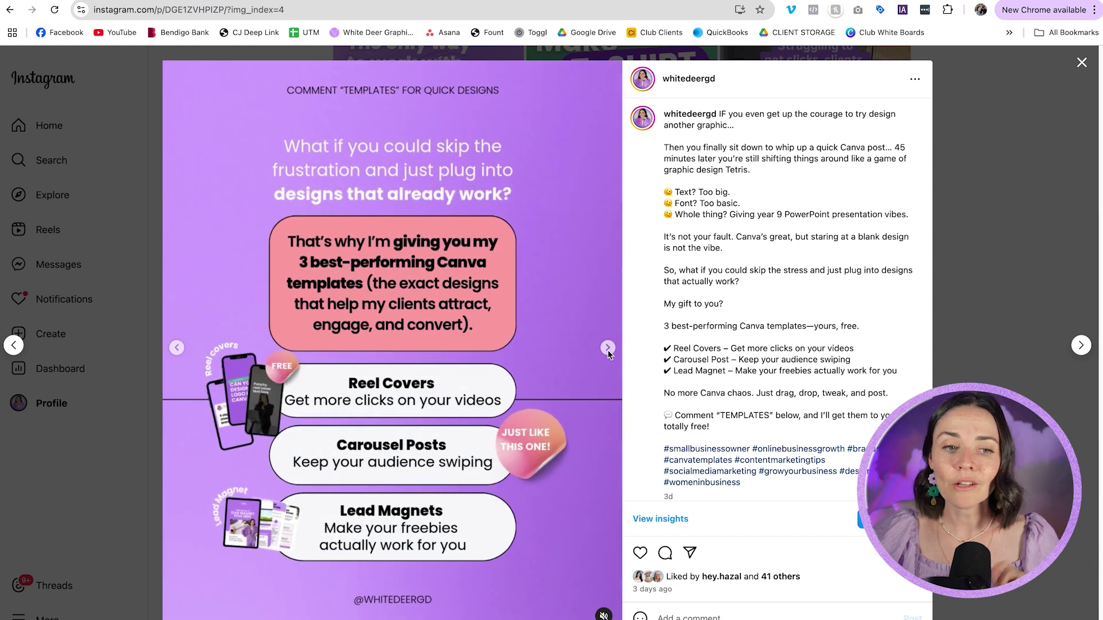
pyautogui.click(608, 348)
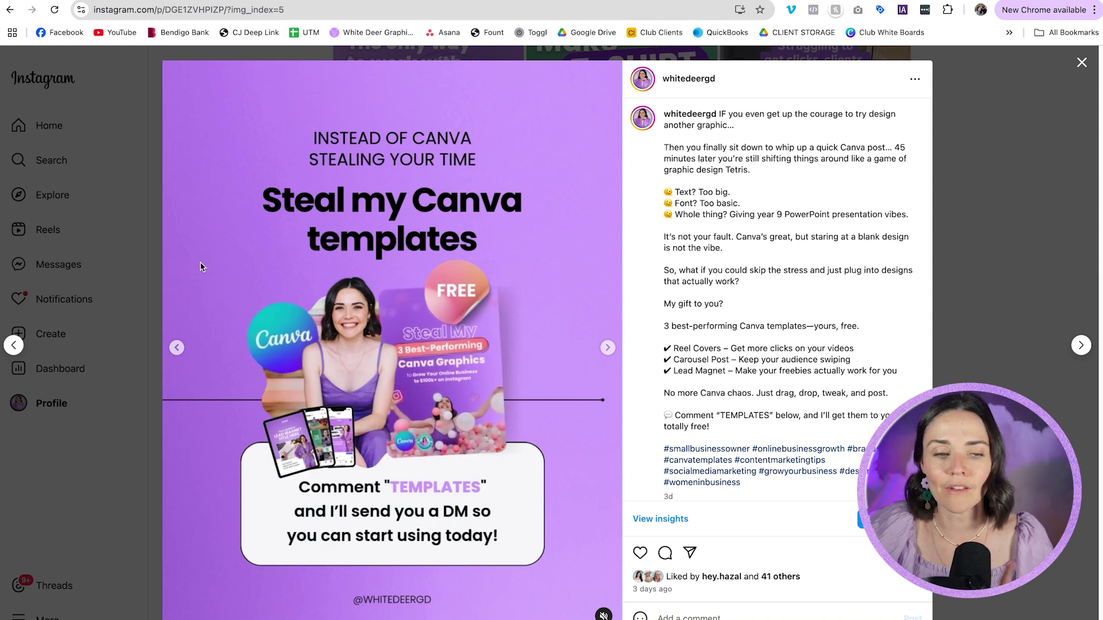
pyautogui.click(179, 348)
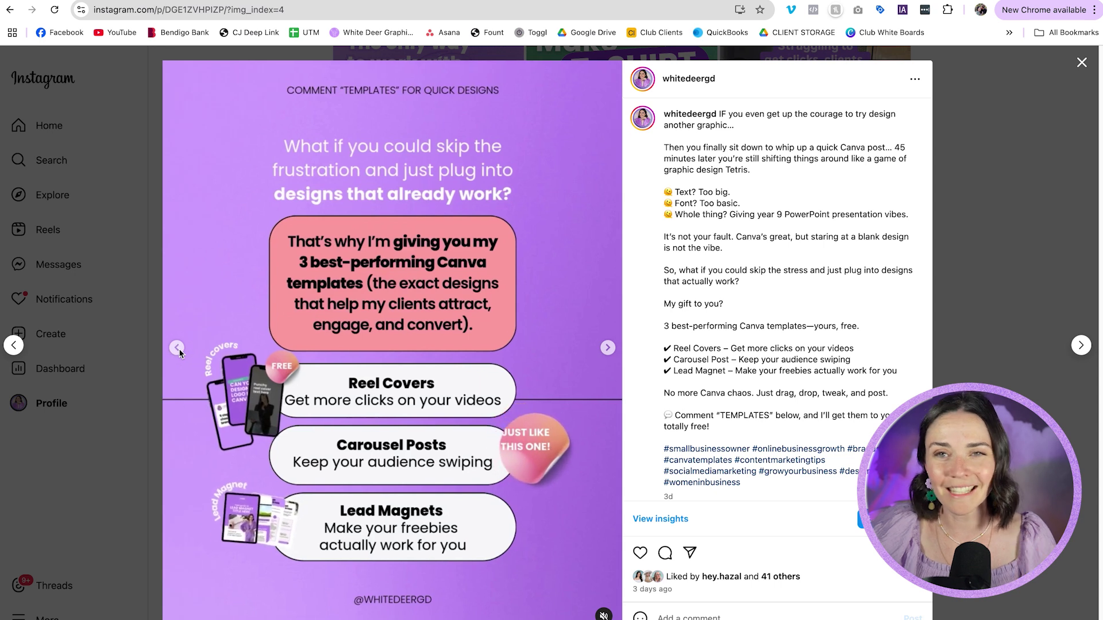
pyautogui.click(179, 350)
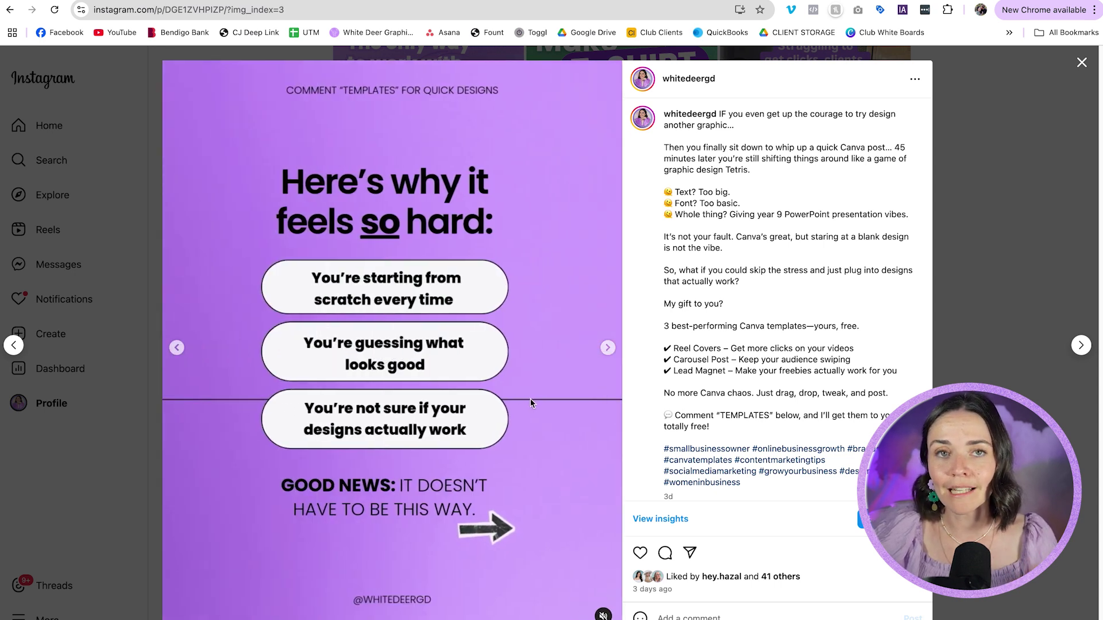
pyautogui.click(178, 348)
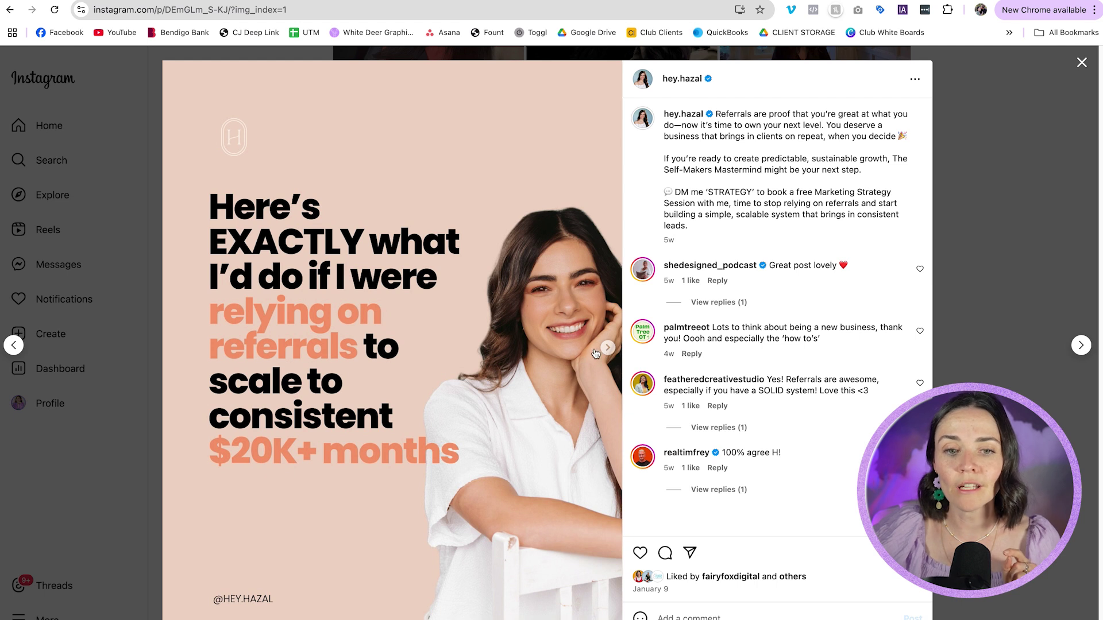
# Flip through the referrals carousel up to slide 4
pyautogui.click(607, 348)
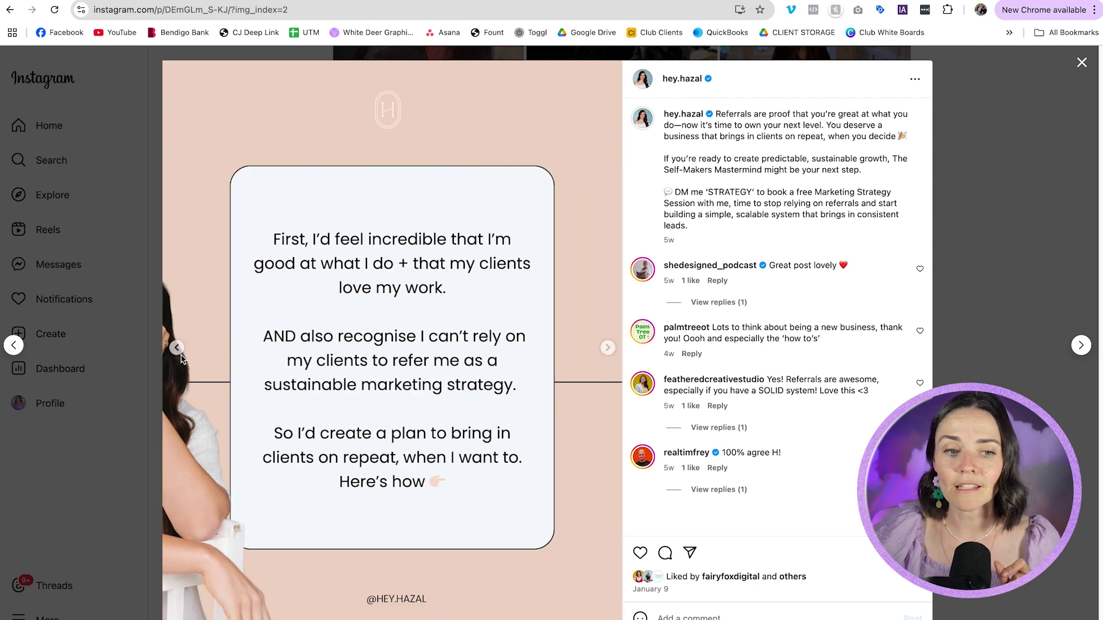
pyautogui.click(177, 348)
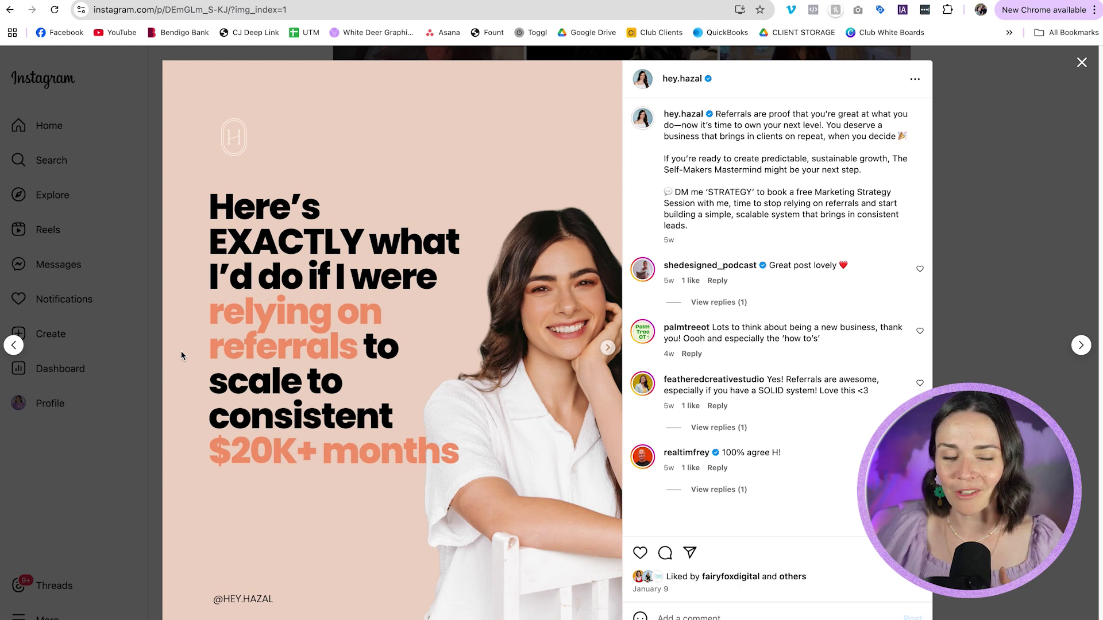
pyautogui.click(609, 346)
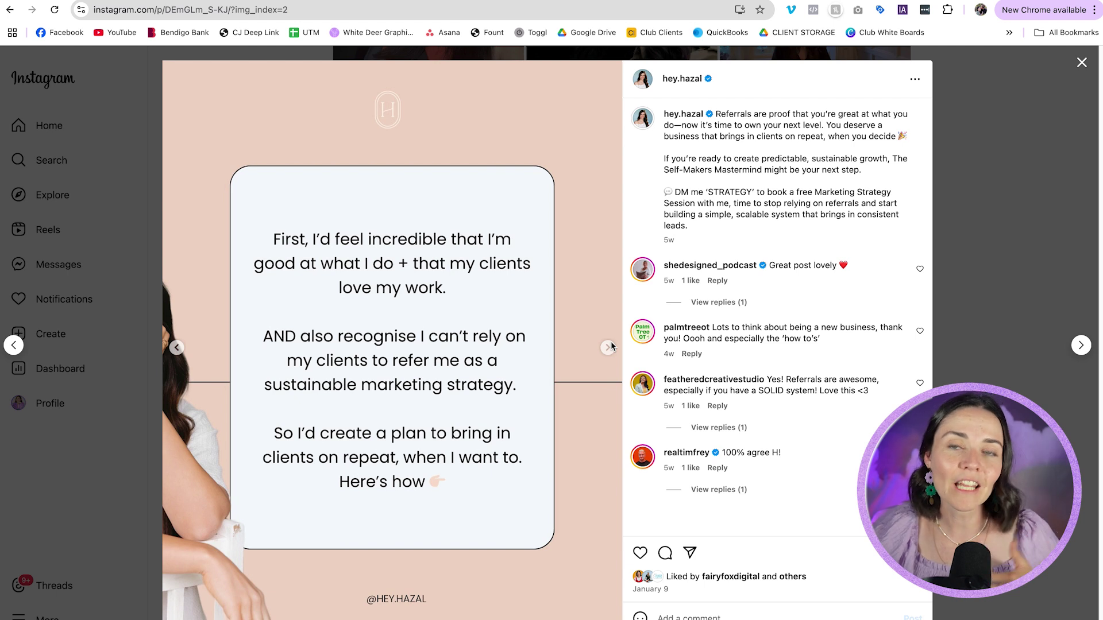
pyautogui.click(609, 347)
pyautogui.click(609, 347)
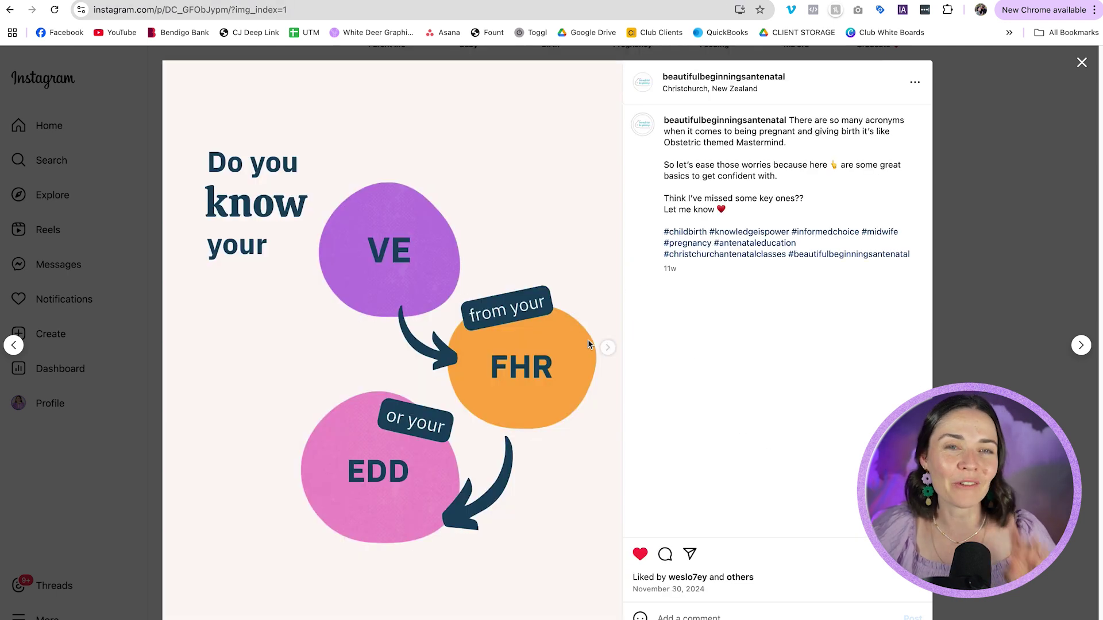
# Page the pregnancy-terms carousel to the FH slide, then advance the magnetism carousel to slide 2
pyautogui.click(608, 347)
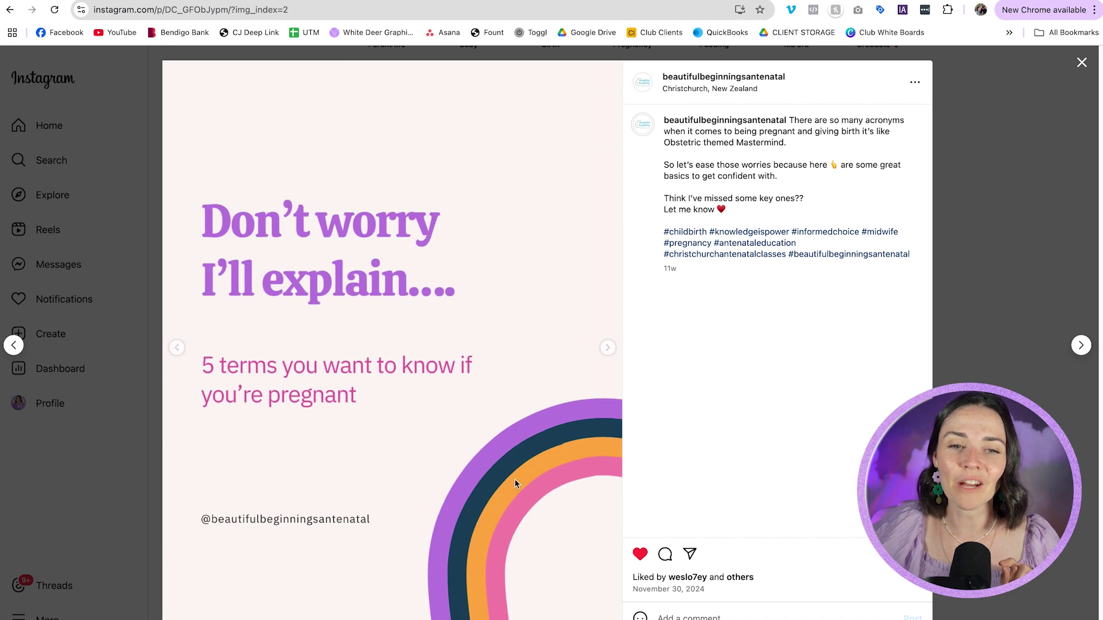
pyautogui.click(609, 347)
pyautogui.click(607, 348)
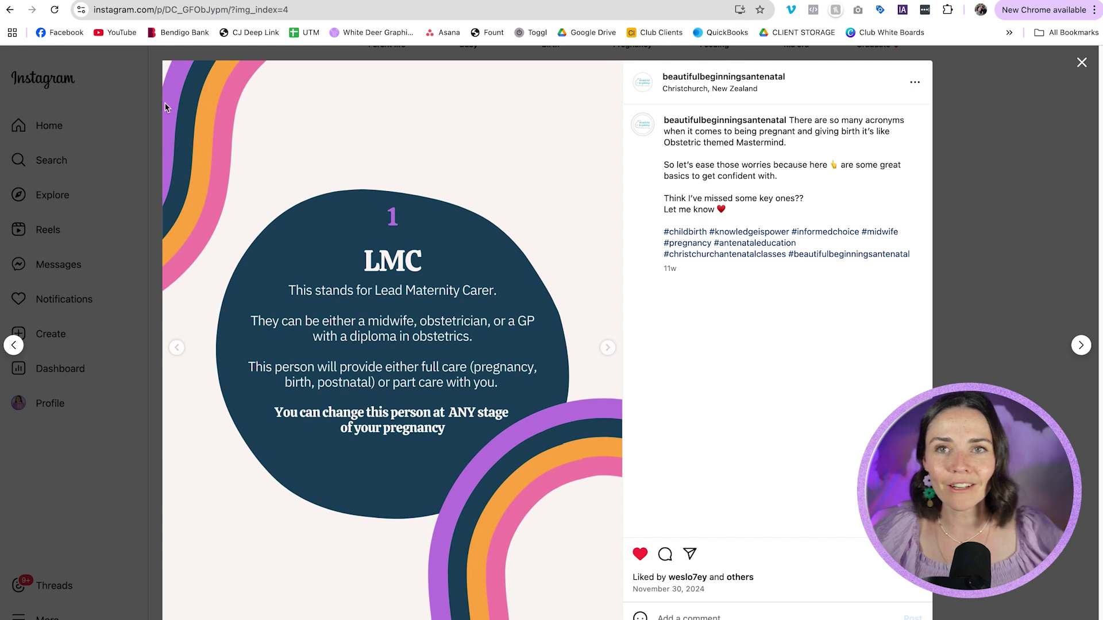
pyautogui.click(608, 348)
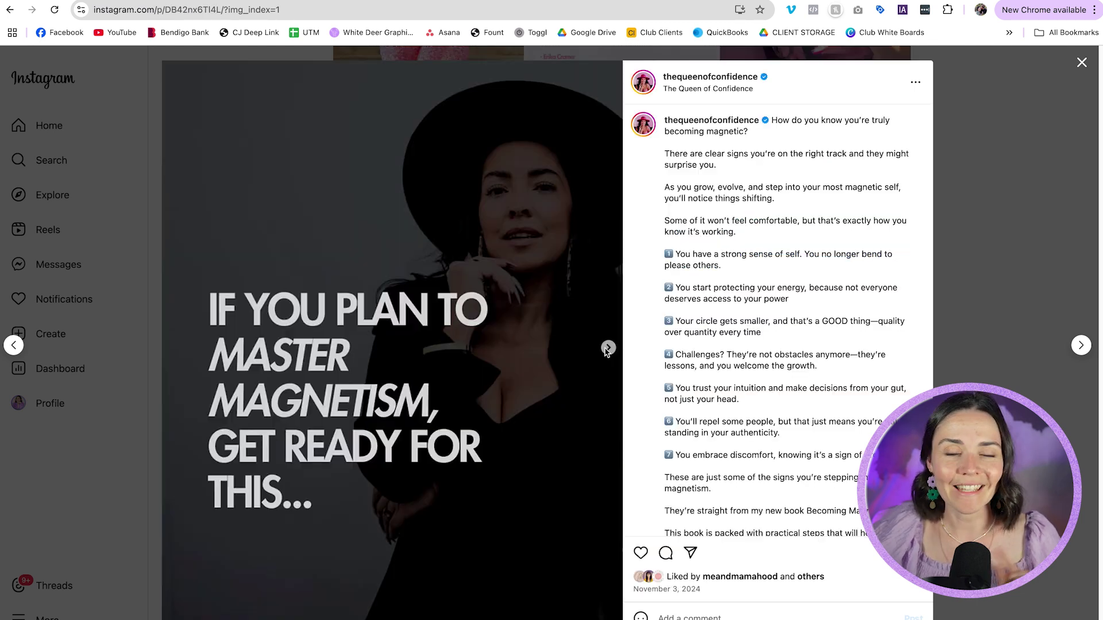
pyautogui.click(608, 347)
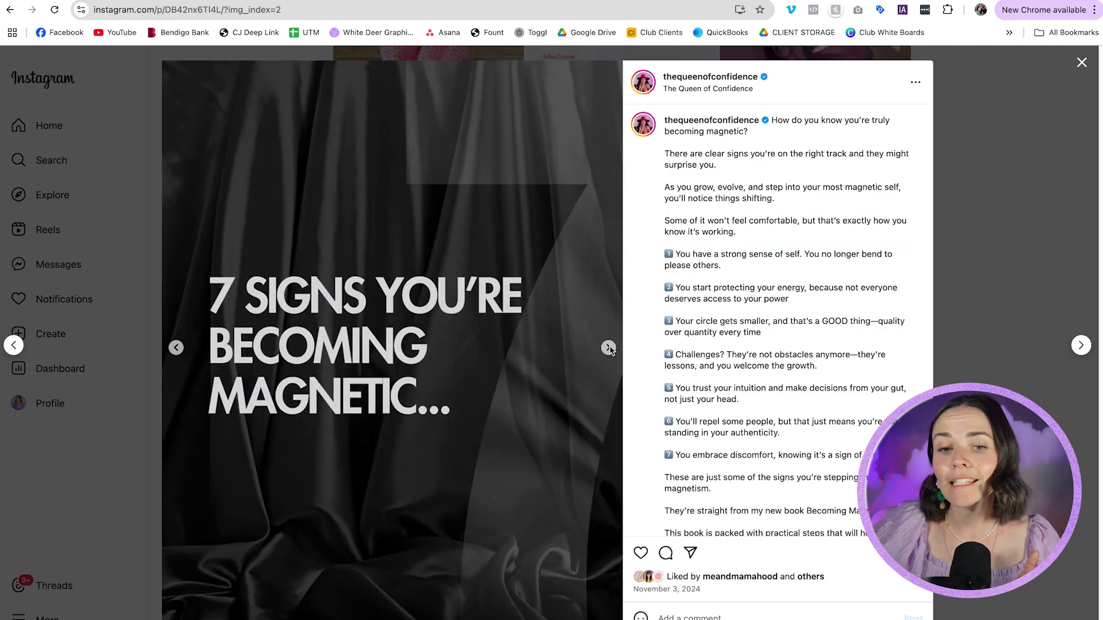
pyautogui.click(609, 348)
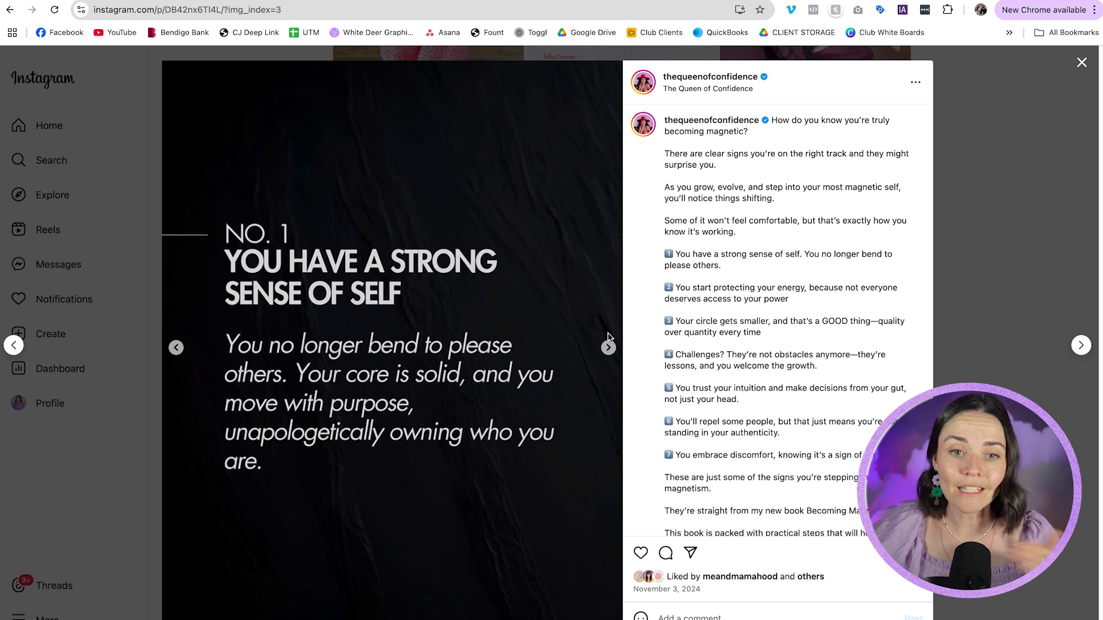
pyautogui.click(609, 347)
pyautogui.click(176, 347)
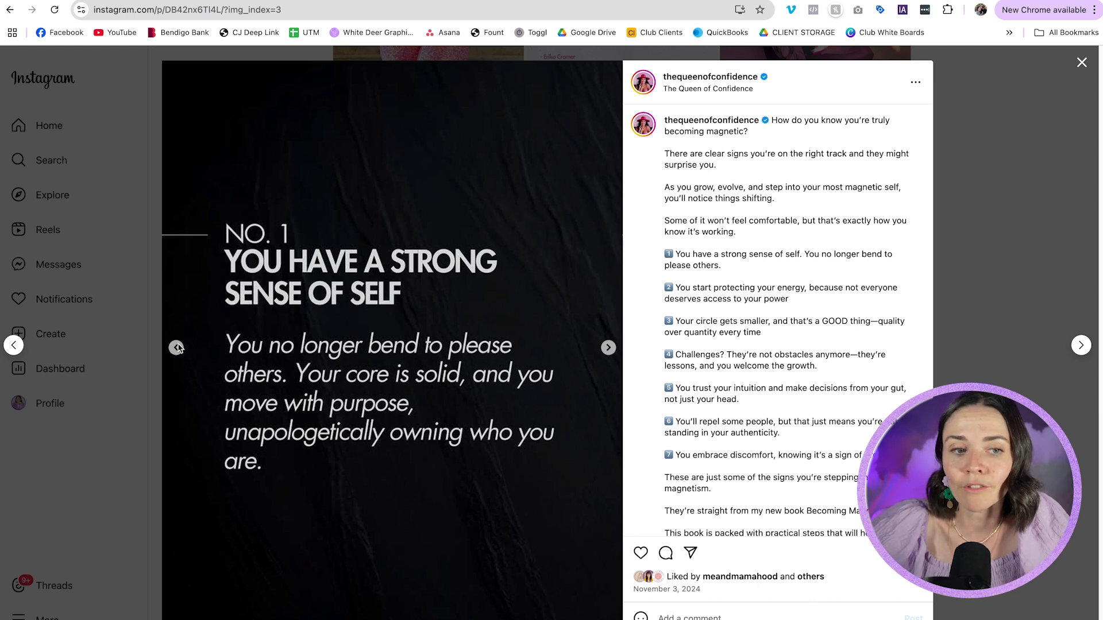
pyautogui.click(176, 347)
pyautogui.click(177, 348)
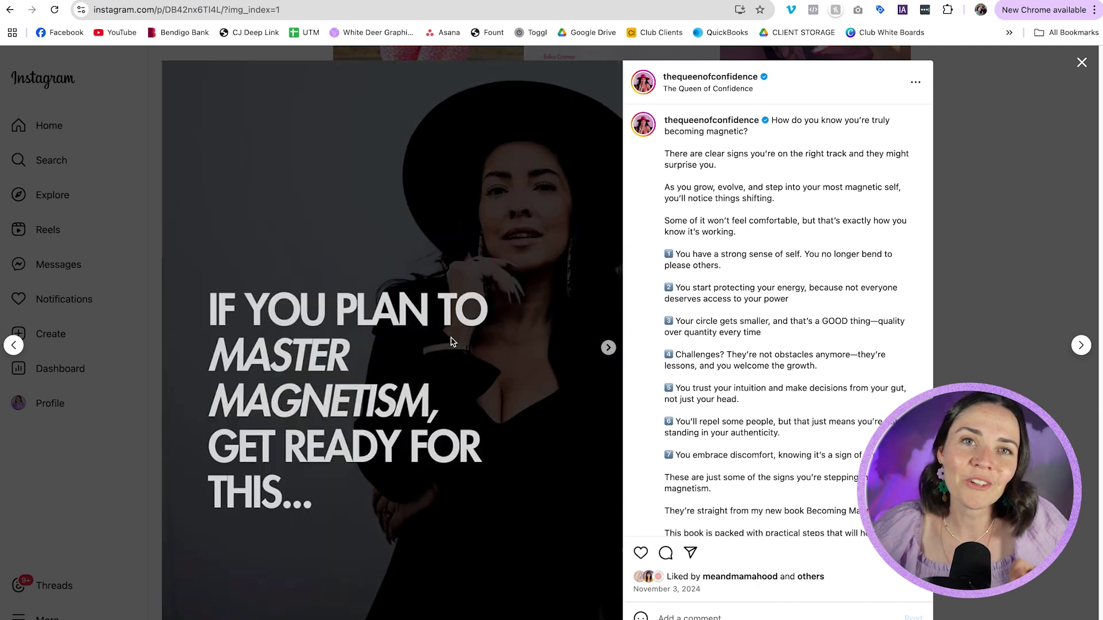
pyautogui.click(609, 348)
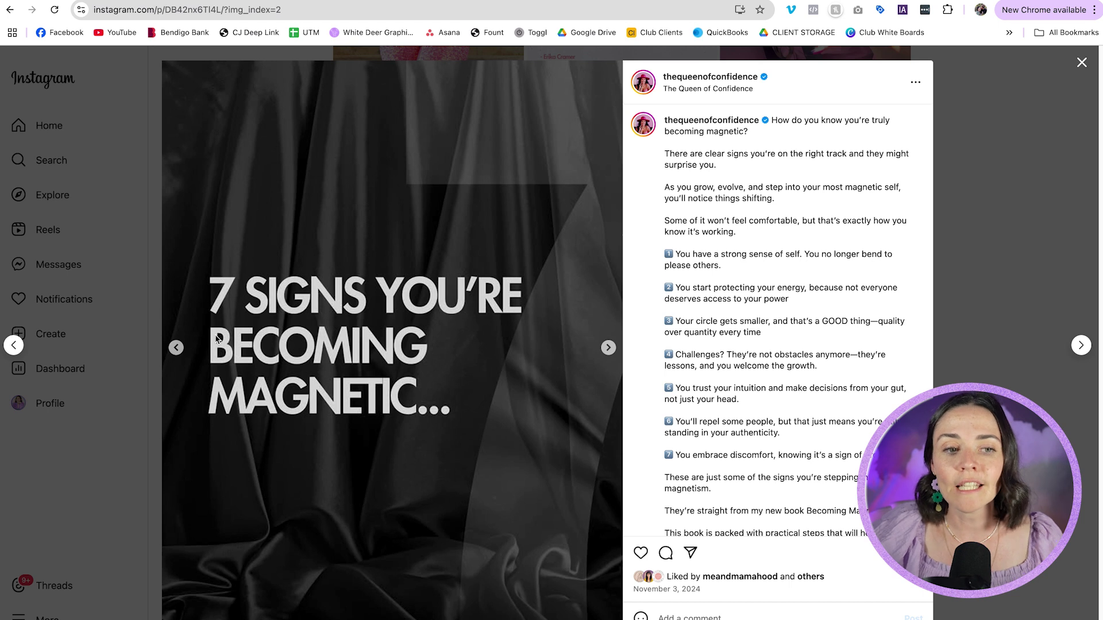
pyautogui.click(181, 347)
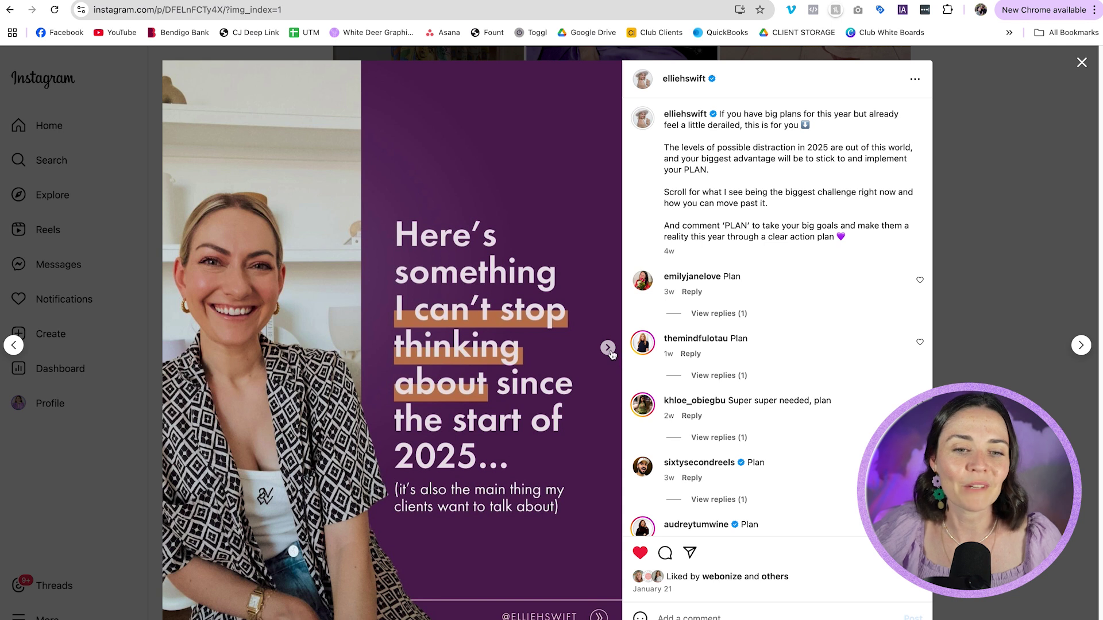
# Advance the goal-planning carousel slide by slide to the podcast slide 9
pyautogui.click(607, 348)
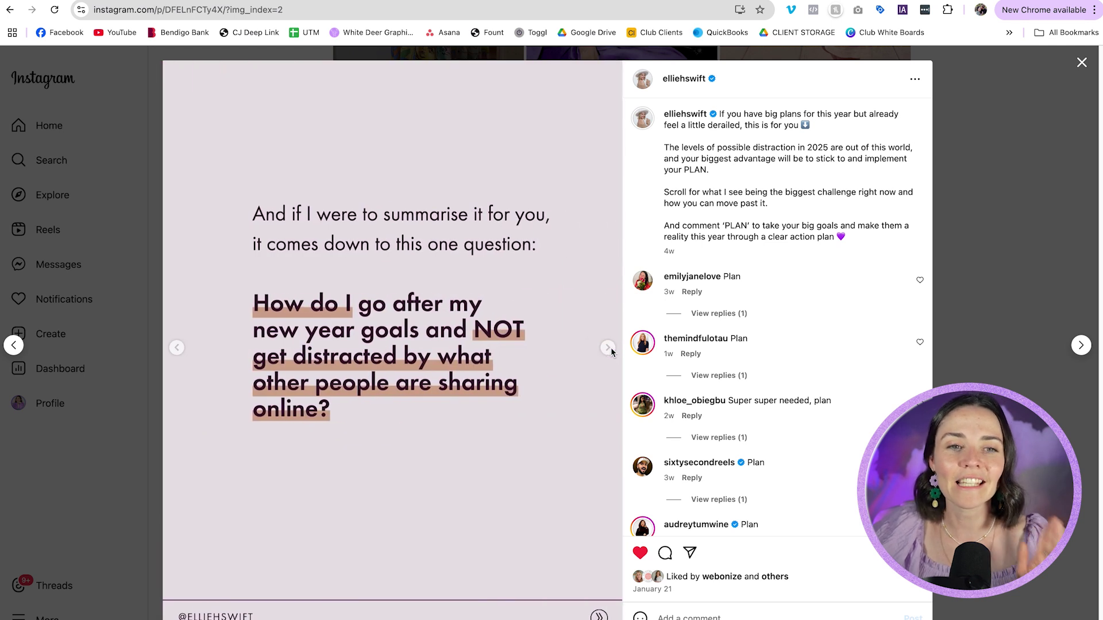
pyautogui.click(609, 349)
pyautogui.click(608, 348)
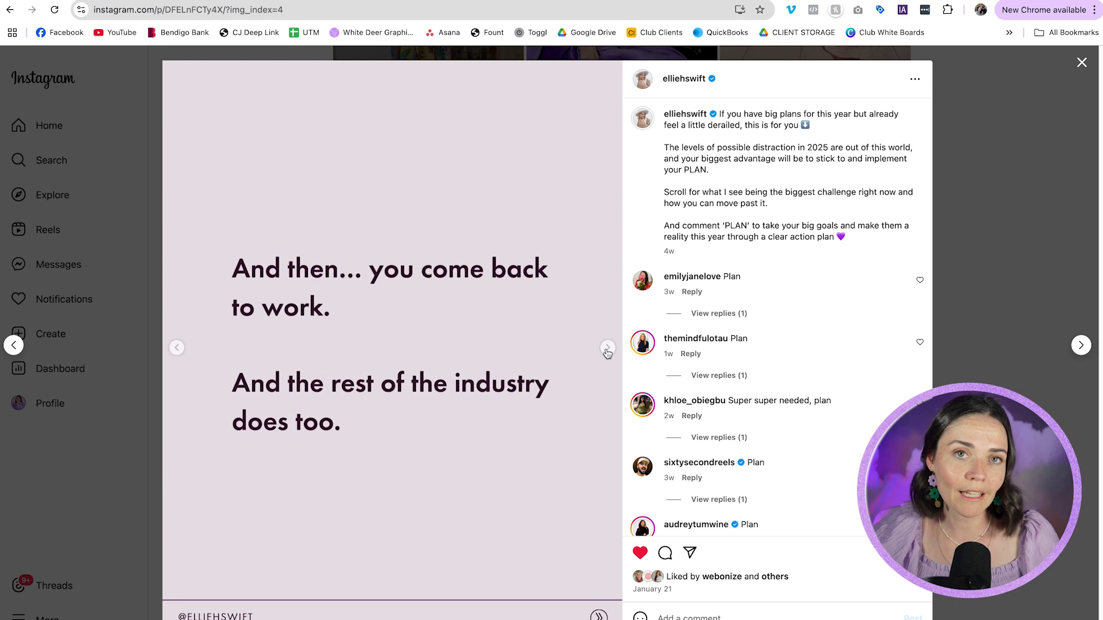
pyautogui.click(608, 349)
pyautogui.click(608, 349)
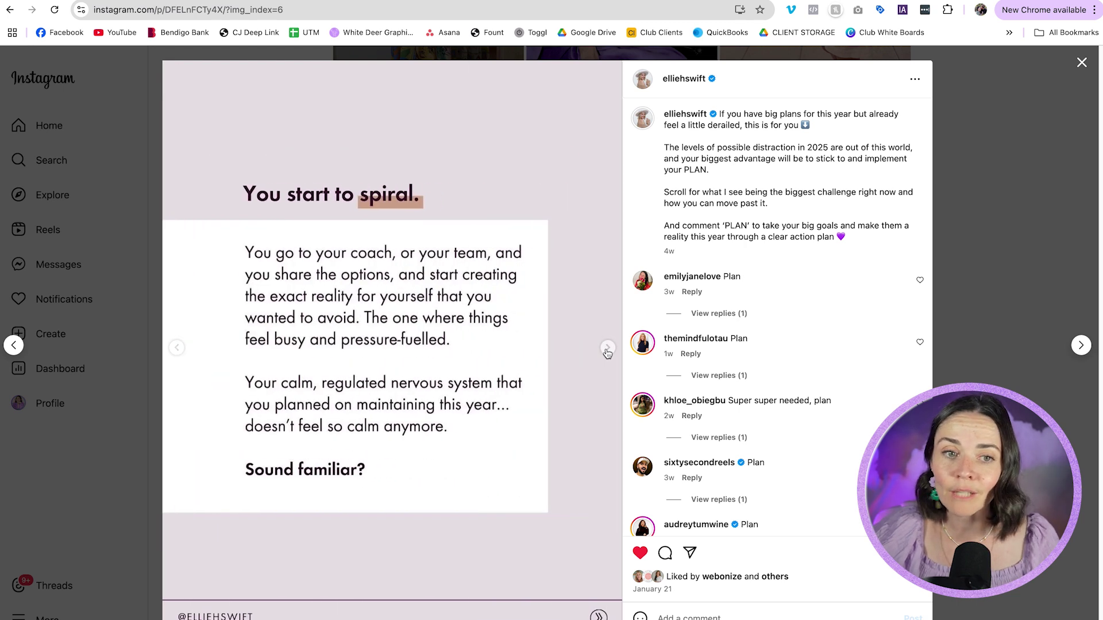
pyautogui.click(608, 349)
pyautogui.click(608, 348)
pyautogui.click(608, 349)
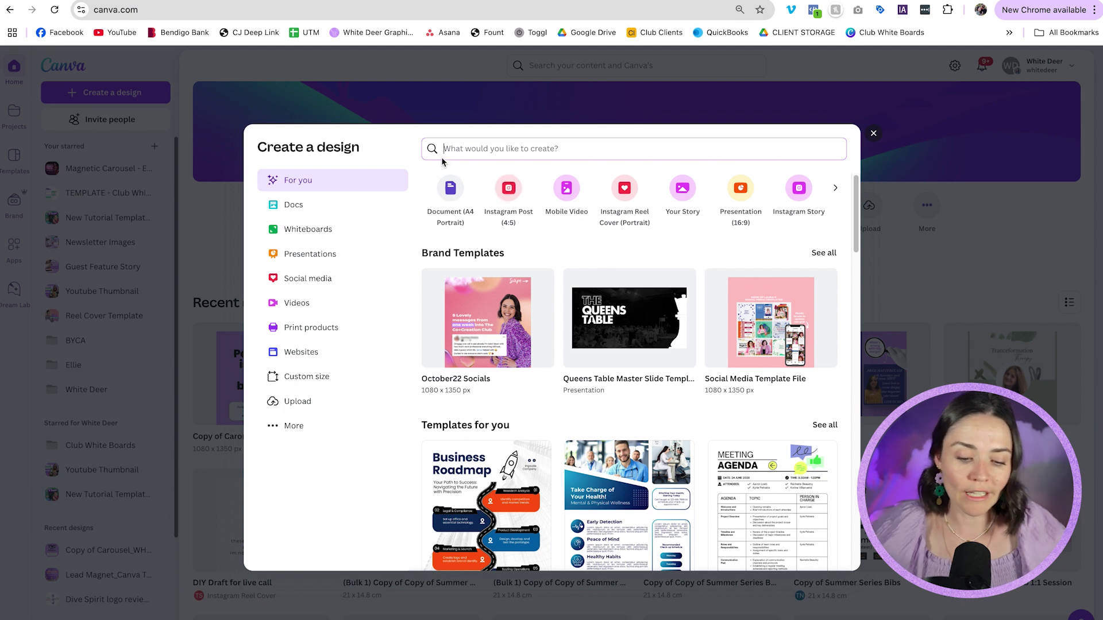
# Search 'instagram' and create a new Instagram Post (4:5) design
pyautogui.write('instagra')
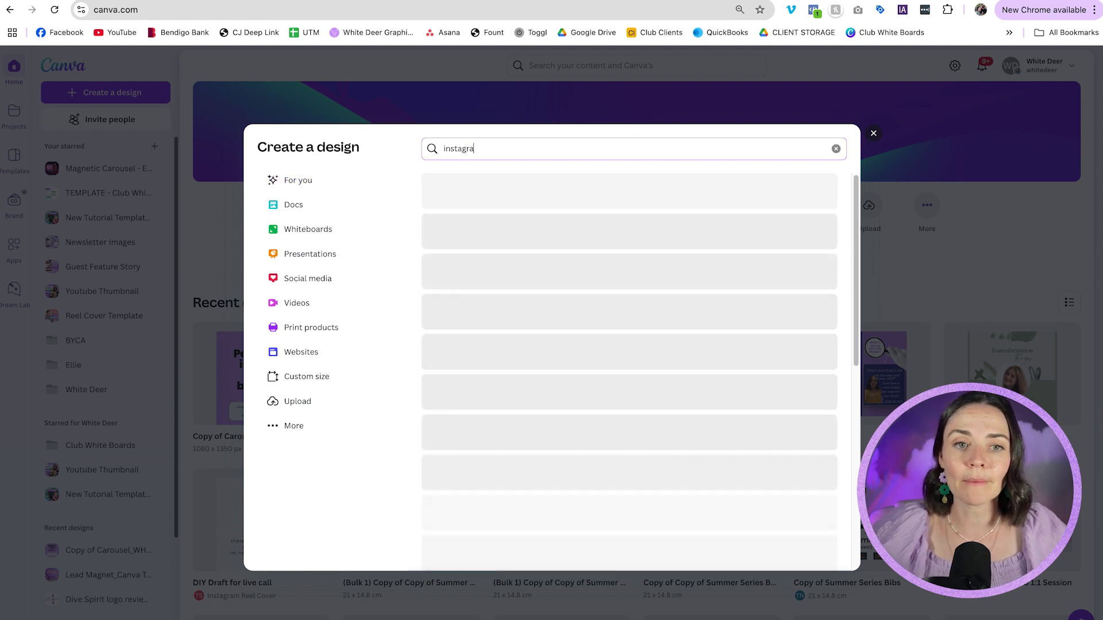
pyautogui.write('m')
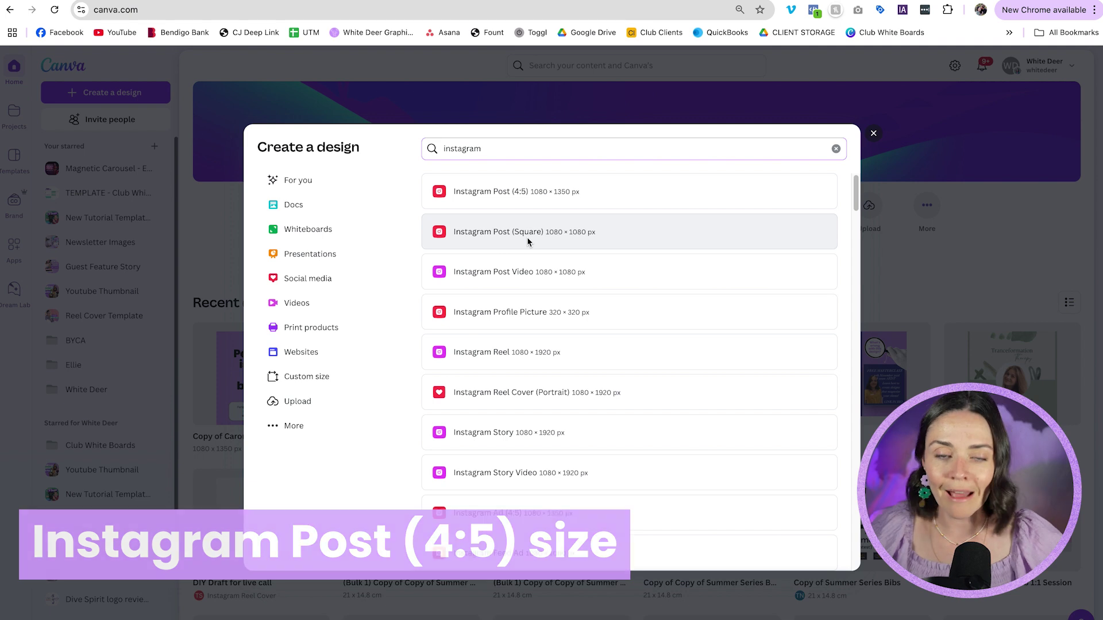
pyautogui.click(485, 196)
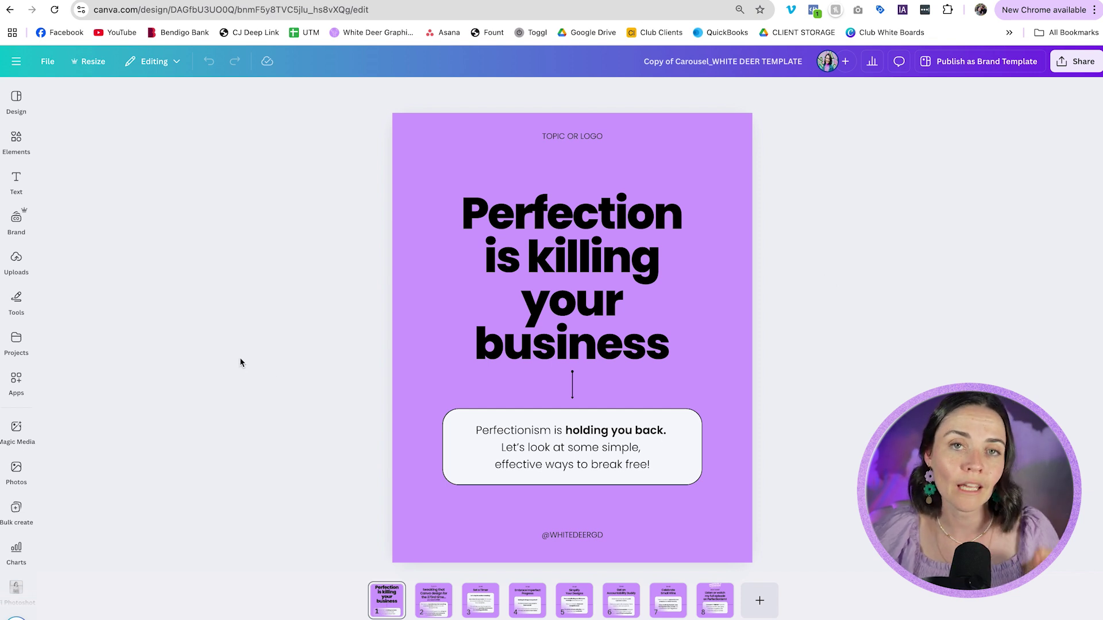
pyautogui.click(540, 311)
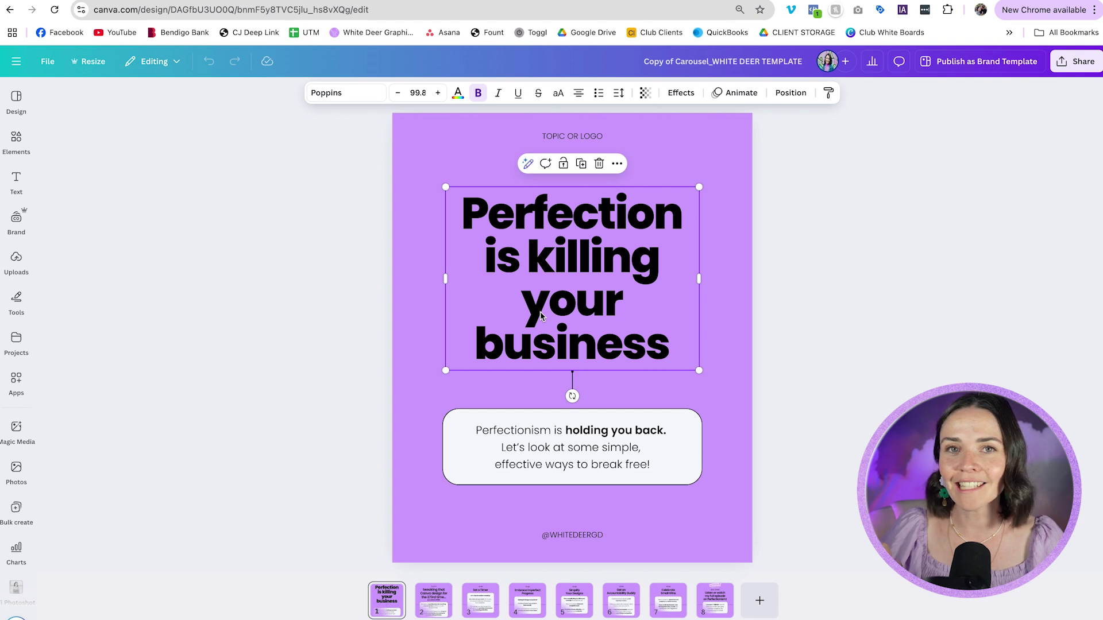
pyautogui.press('Escape')
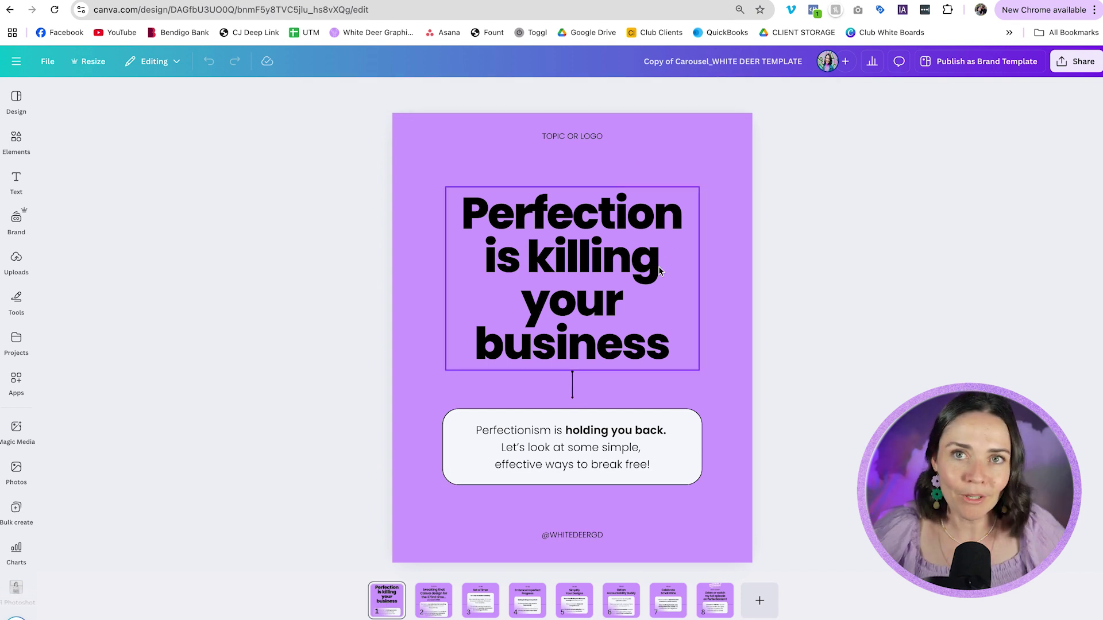
pyautogui.click(702, 271)
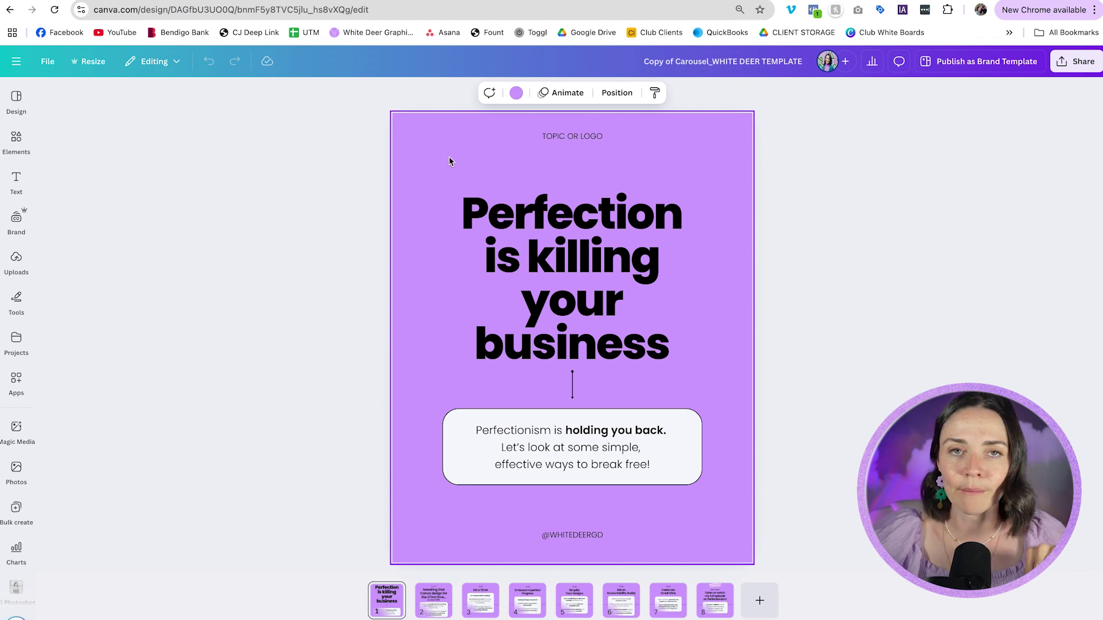
# Make slide 1's background pink and switch all Poppins text to Bobby Jones
pyautogui.click(516, 94)
pyautogui.click(150, 292)
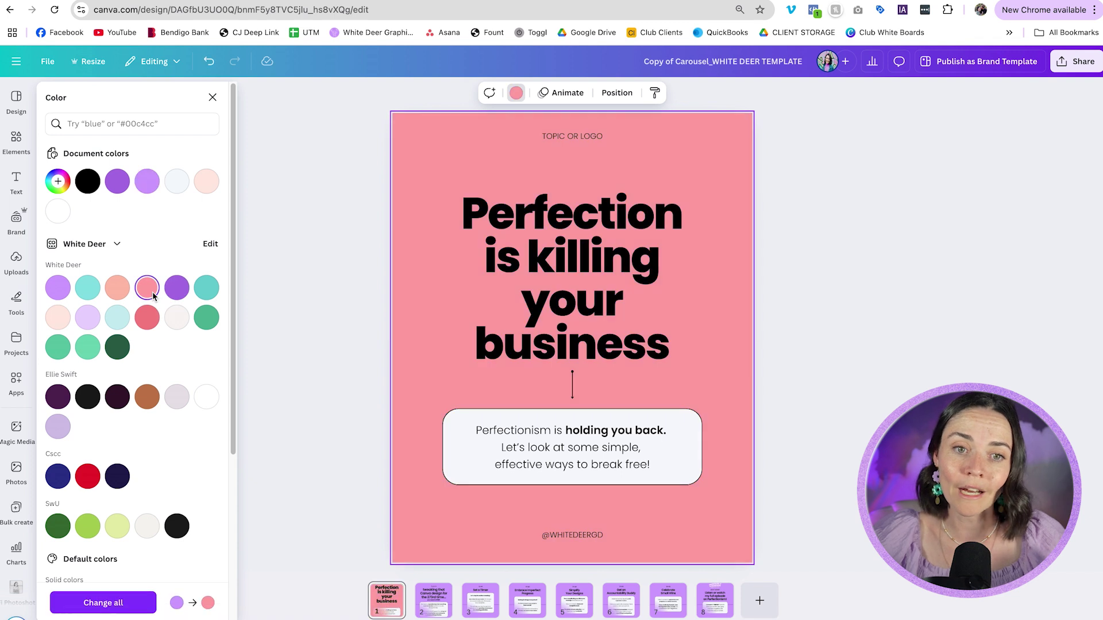
pyautogui.click(594, 281)
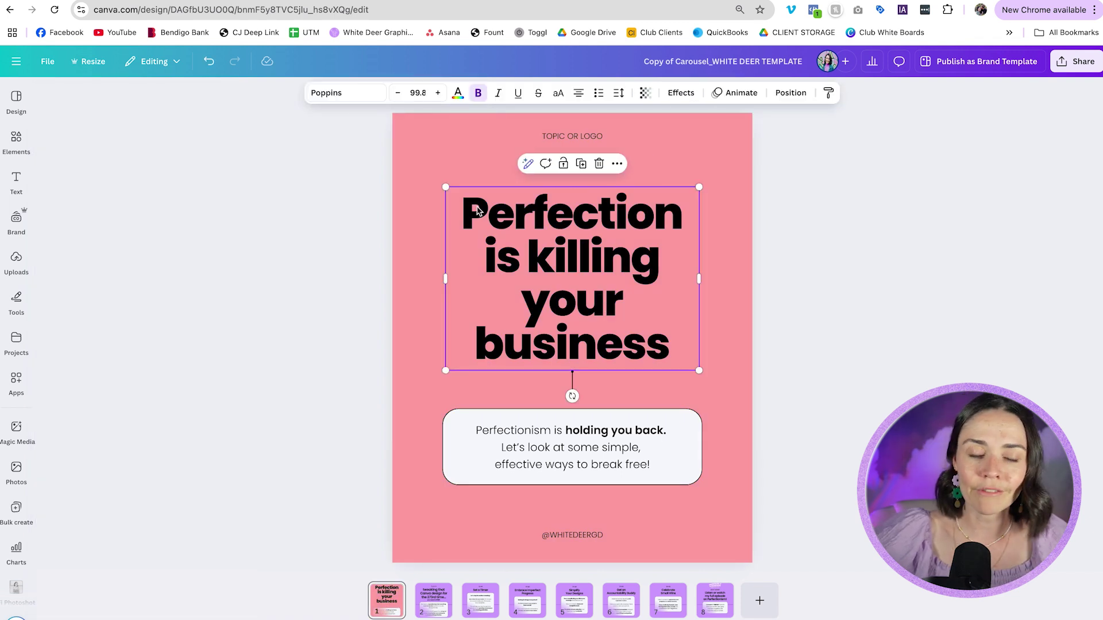
pyautogui.click(345, 94)
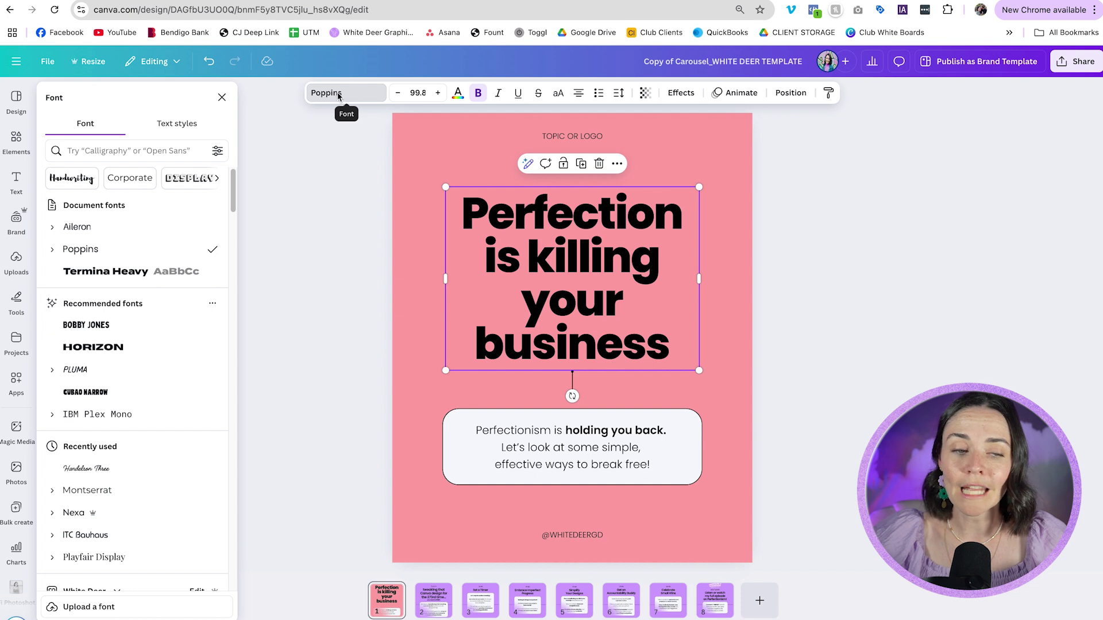
pyautogui.click(122, 329)
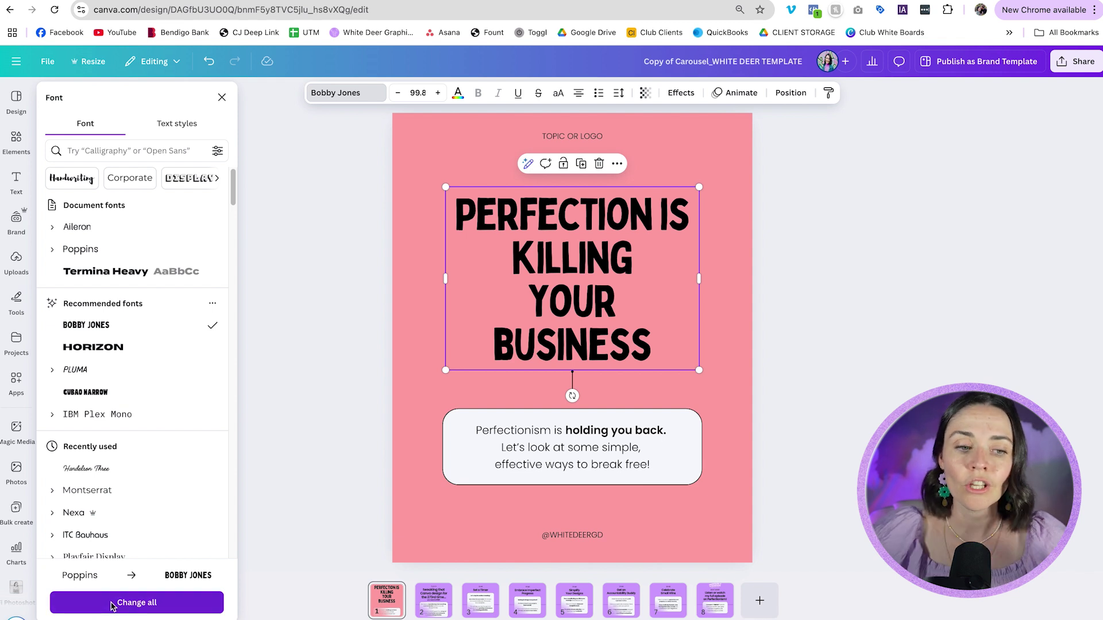
pyautogui.click(147, 606)
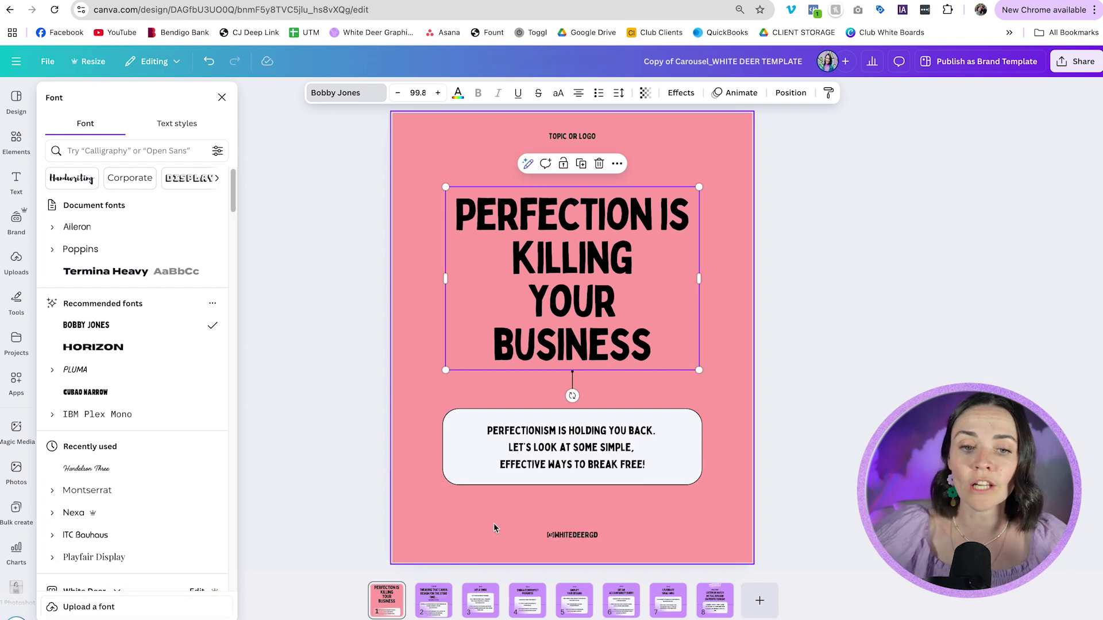
pyautogui.click(478, 605)
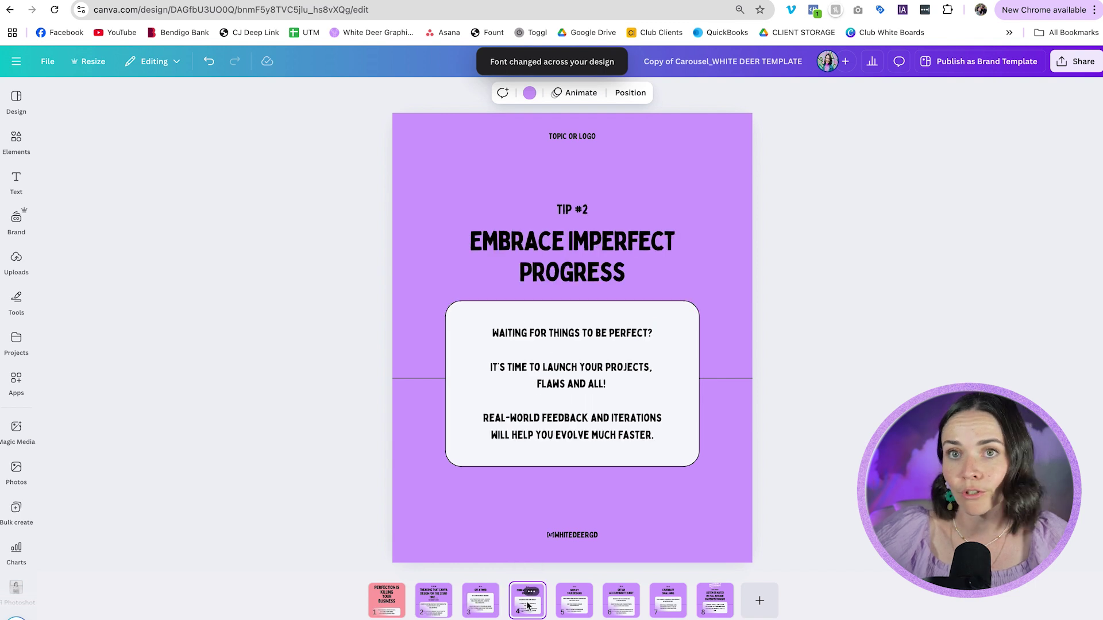
# Set slide 4's background to the pink document colour and apply it to every slide
pyautogui.click(521, 603)
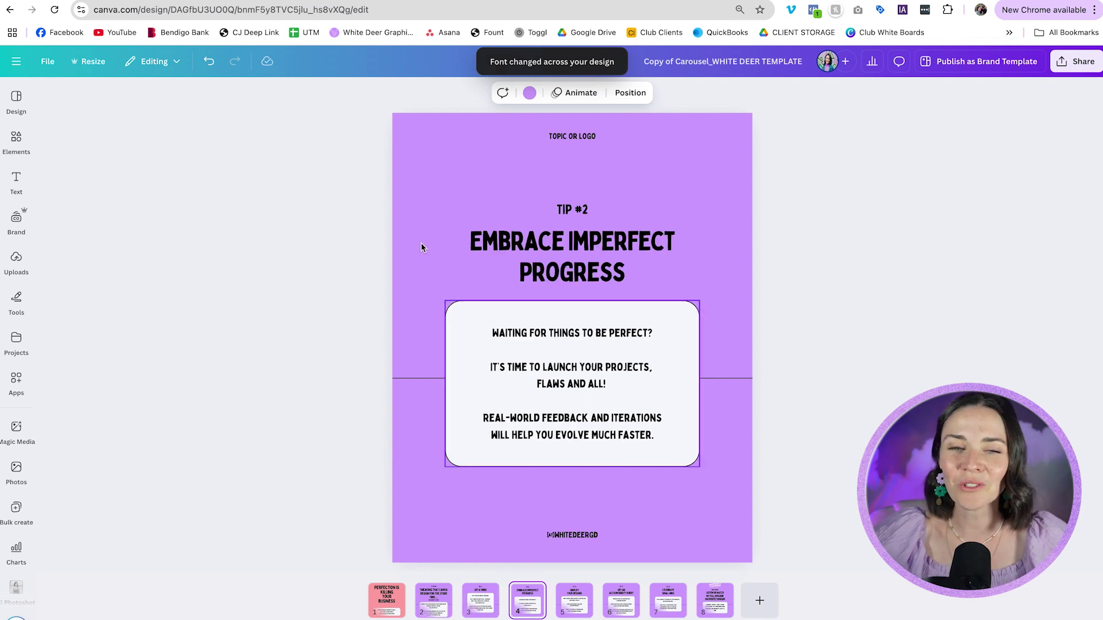
pyautogui.click(433, 127)
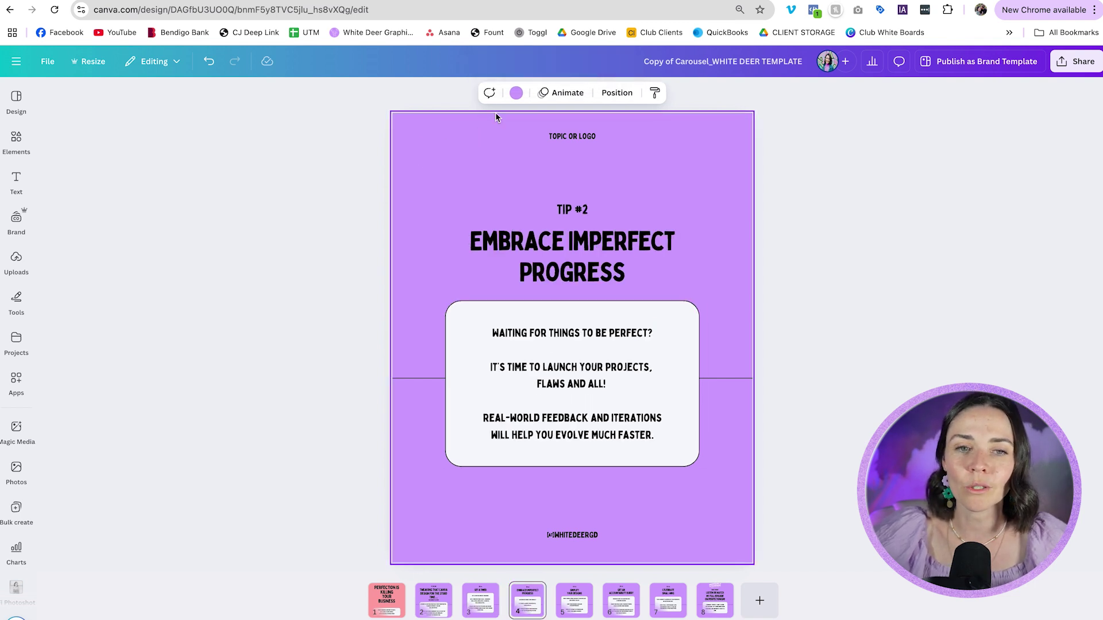
pyautogui.click(516, 92)
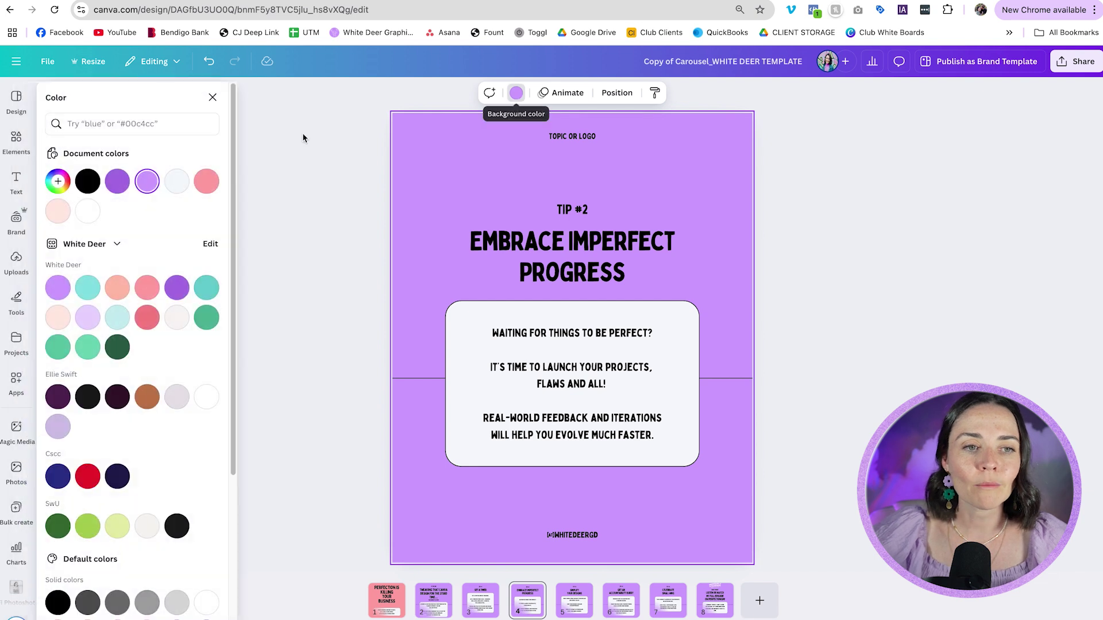
pyautogui.click(208, 182)
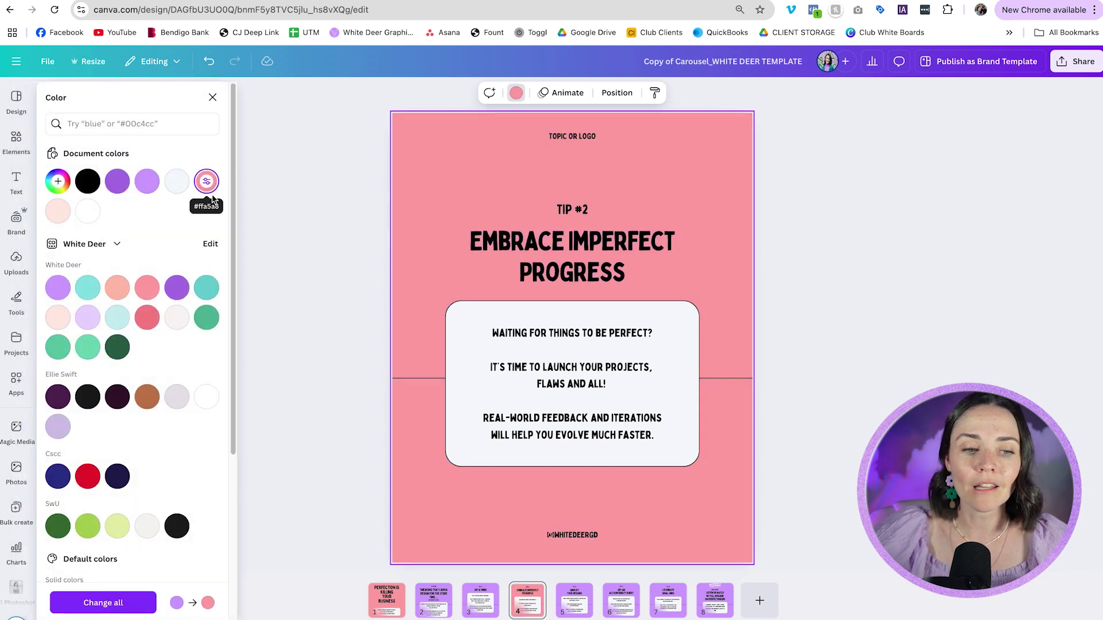
pyautogui.click(120, 609)
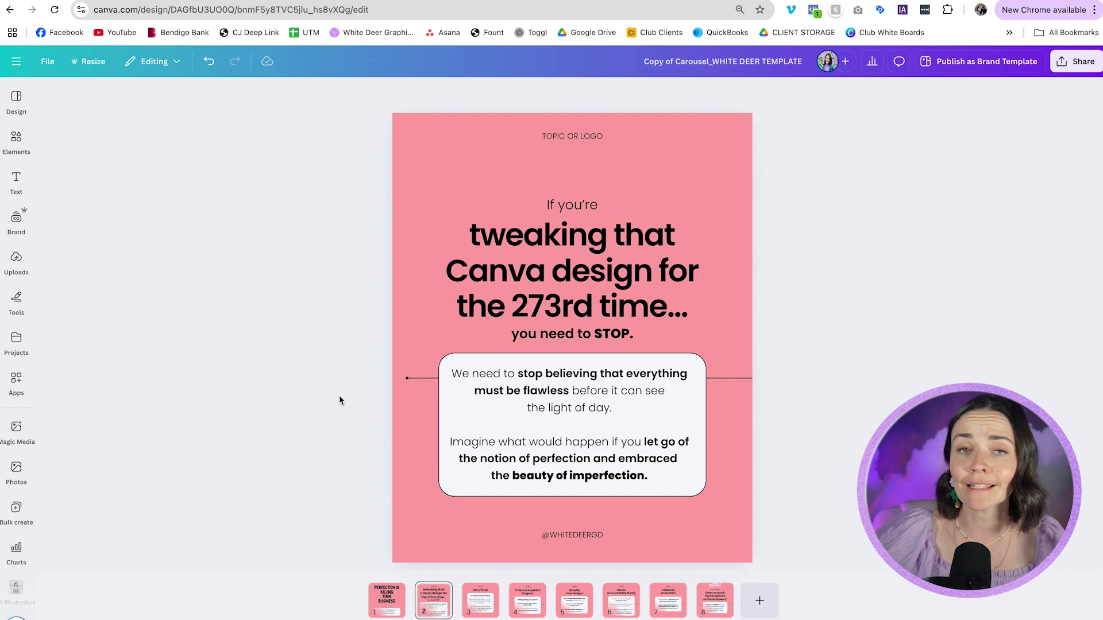
pyautogui.click(481, 603)
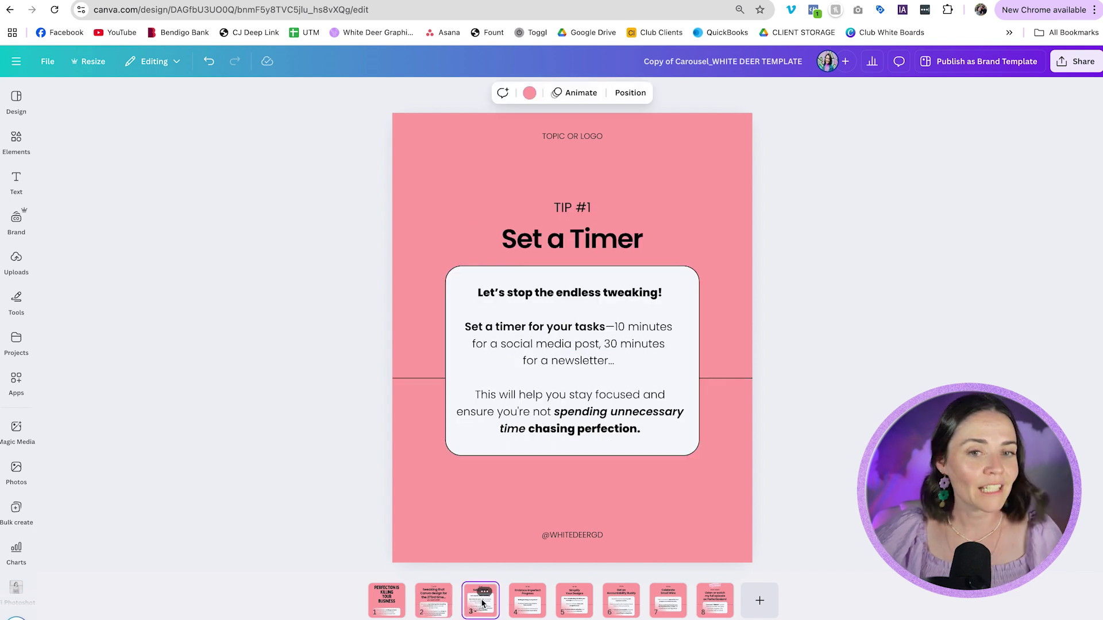
pyautogui.press('Right')
pyautogui.press('Right')
pyautogui.press('Right')
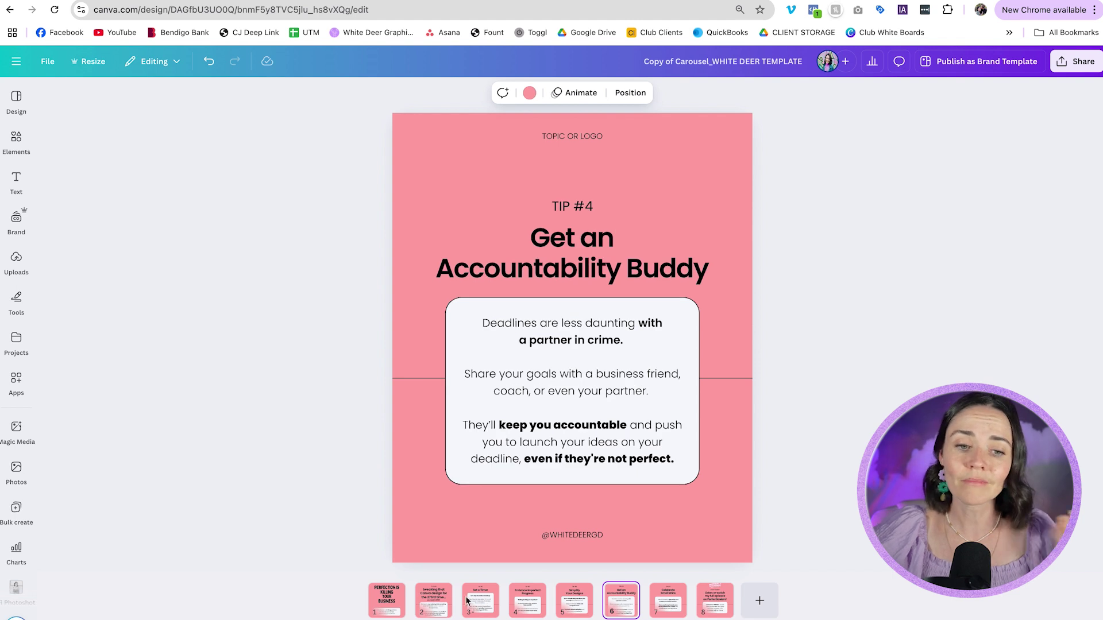
pyautogui.click(432, 602)
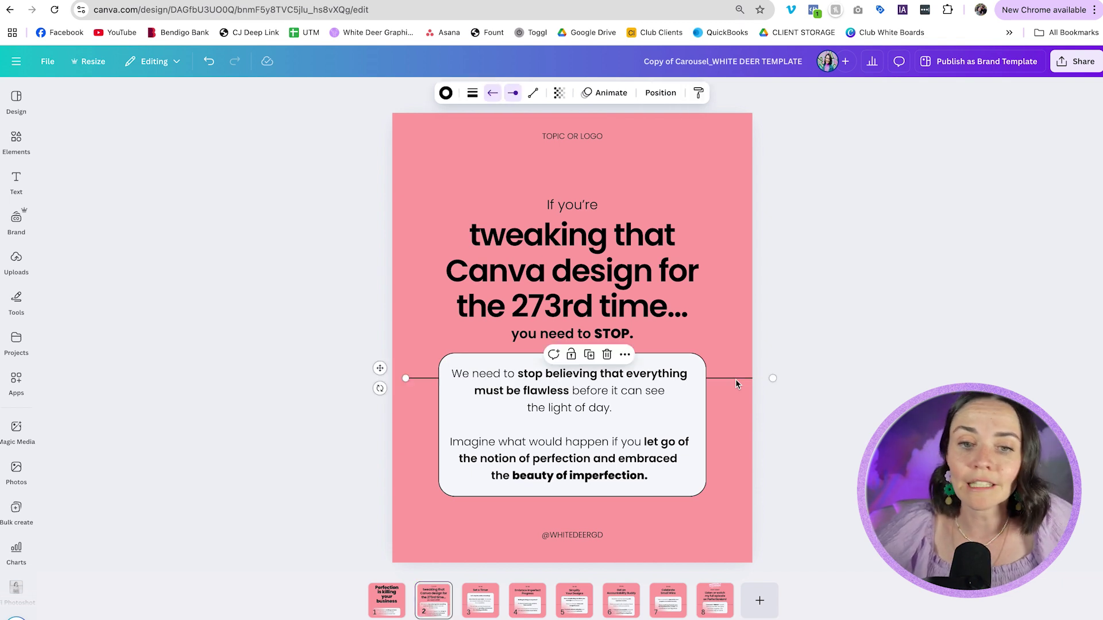
# Insert a new line on slide 2 and make it dotted with rounded ends
pyautogui.click(222, 233)
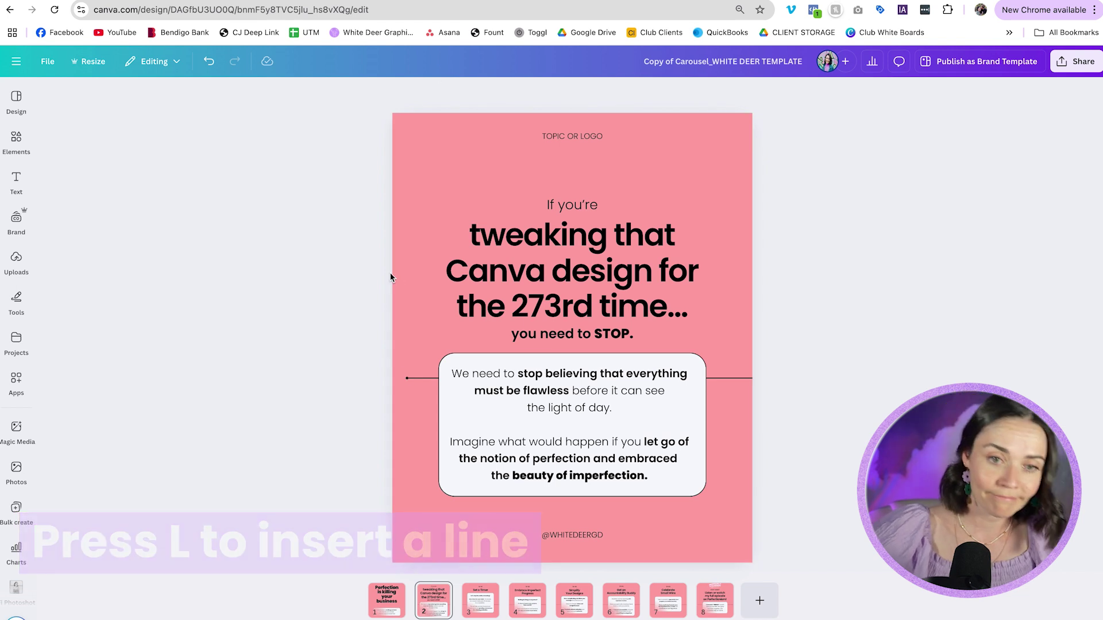
pyautogui.press('l')
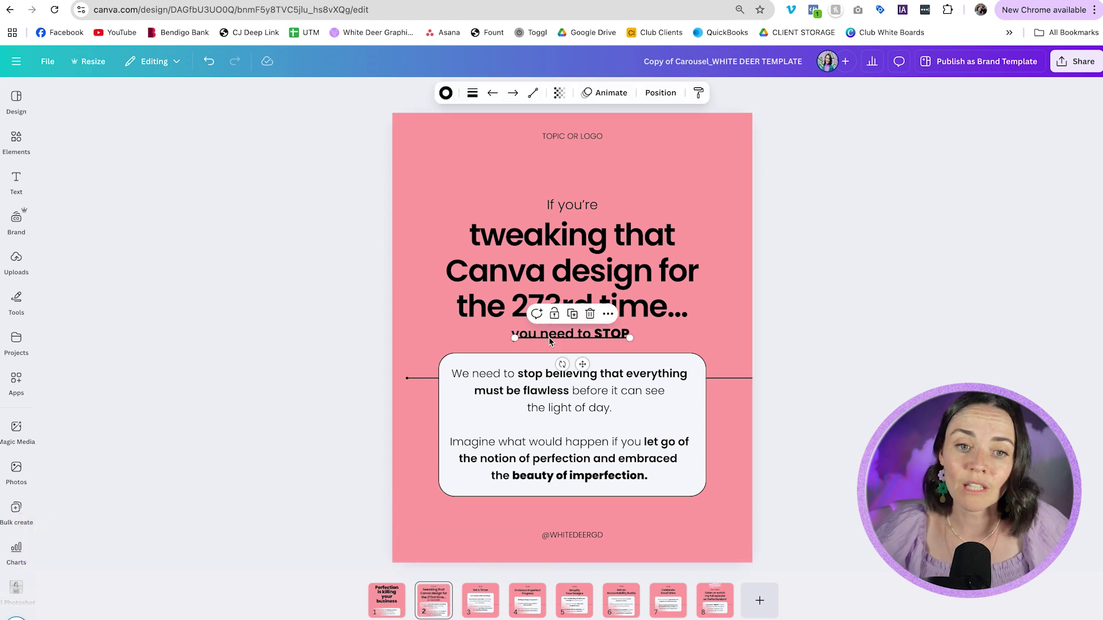
pyautogui.click(472, 92)
pyautogui.moveTo(438, 192)
pyautogui.mouseDown()
pyautogui.moveTo(451, 195)
pyautogui.moveTo(429, 192)
pyautogui.mouseUp()
pyautogui.click(533, 128)
pyautogui.click(540, 154)
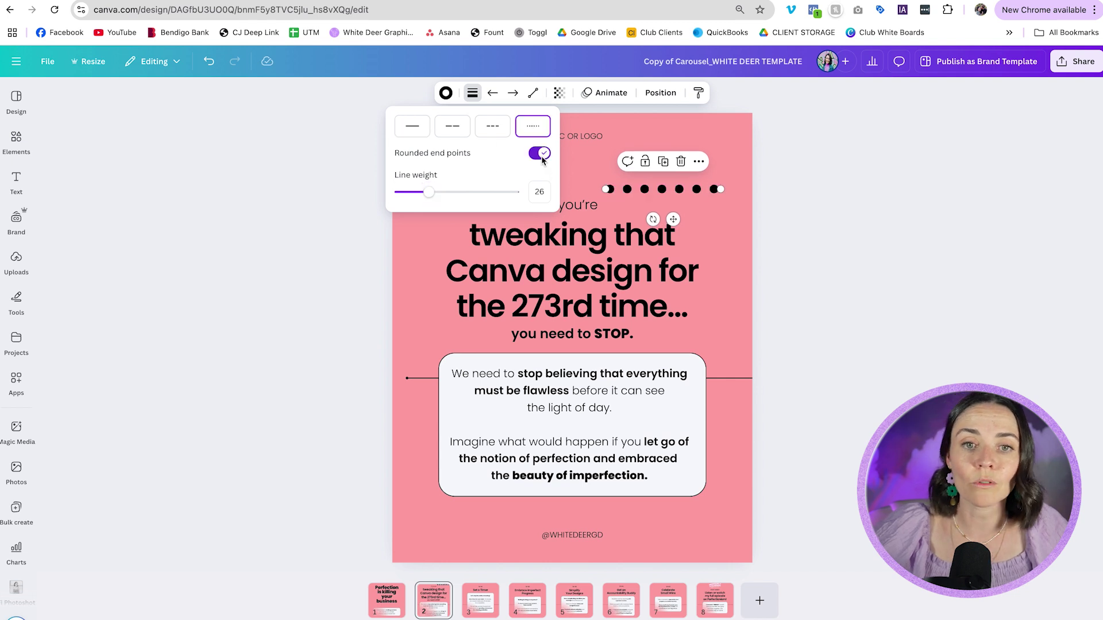
pyautogui.click(513, 94)
pyautogui.click(486, 149)
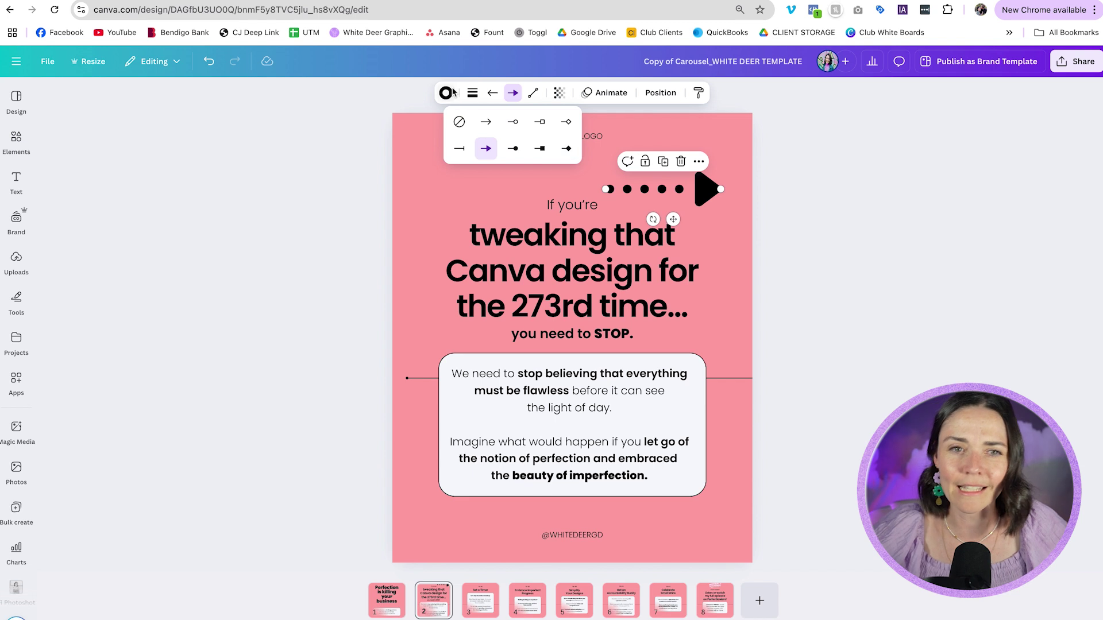
# Thin the dotted line to weight 4 without an arrowhead and stretch it across the slide's top
pyautogui.click(472, 93)
pyautogui.moveTo(428, 192); pyautogui.dragTo(403, 193)
pyautogui.click(512, 93)
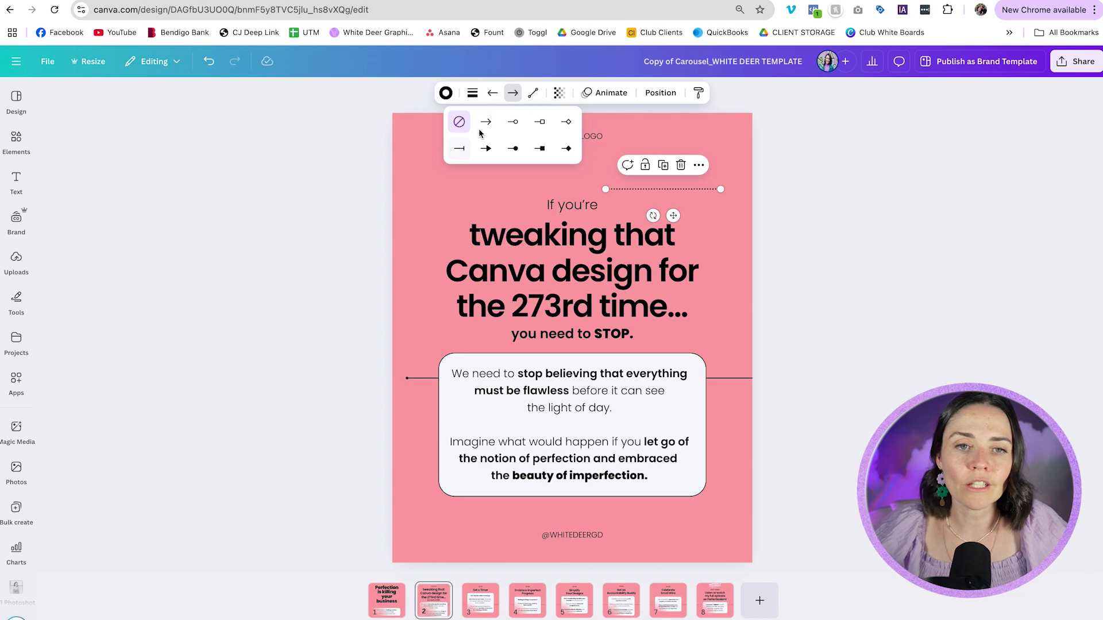
pyautogui.moveTo(680, 189); pyautogui.dragTo(752, 185)
pyautogui.click(796, 201)
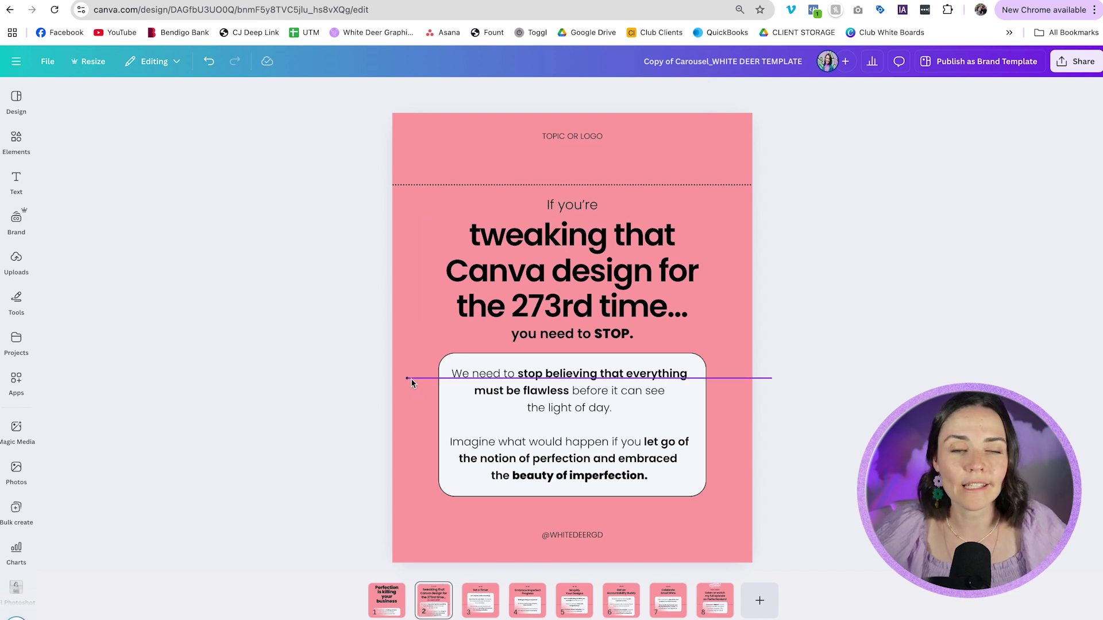
# Paste the dotted line onto slide 3 and extend its left end to the page edge
pyautogui.click(405, 185)
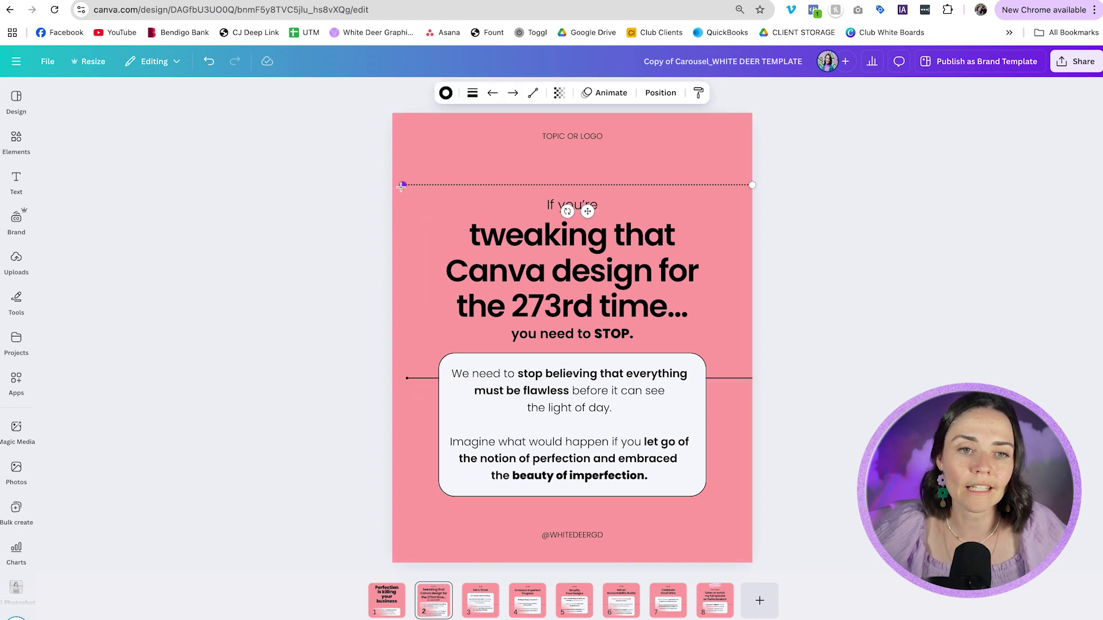
pyautogui.moveTo(403, 186); pyautogui.dragTo(405, 185)
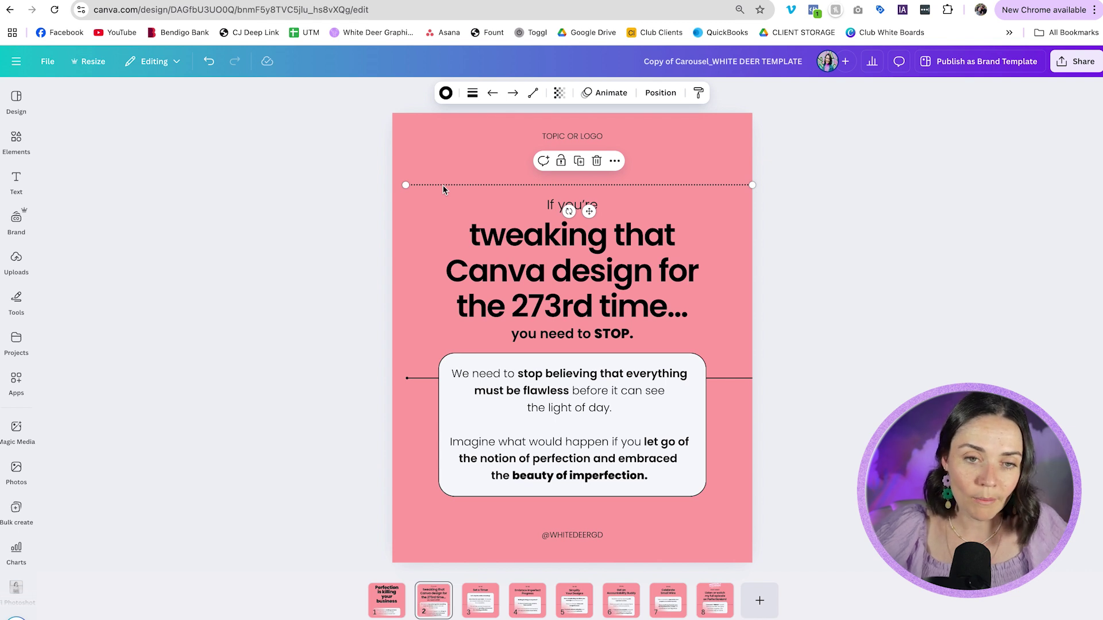
pyautogui.click(480, 600)
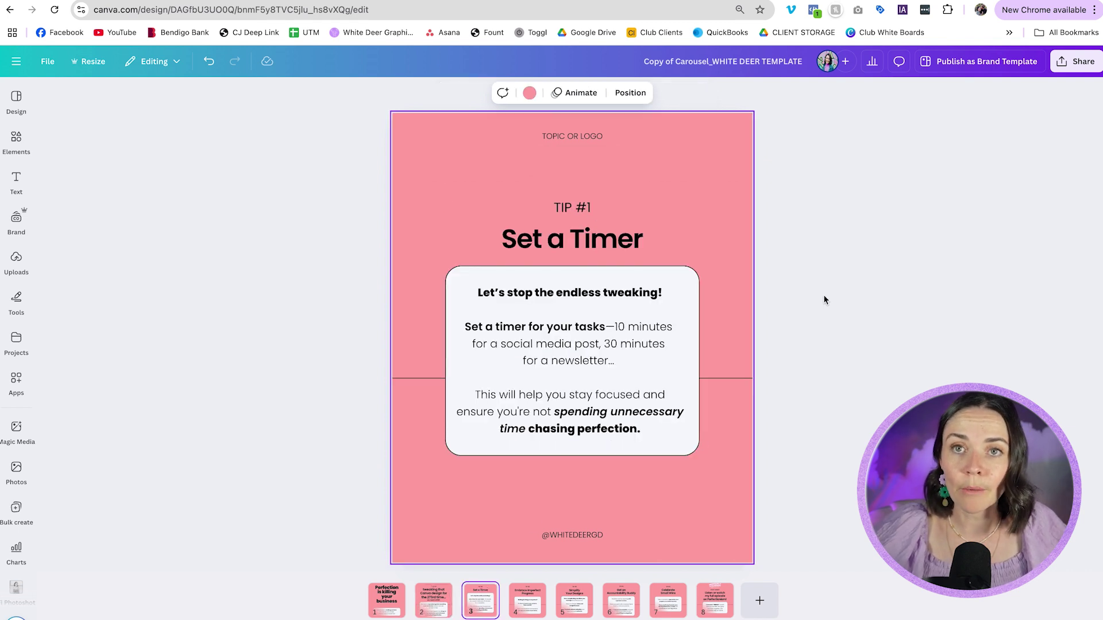
pyautogui.hotkey('ctrl', 'v')
pyautogui.click(845, 205)
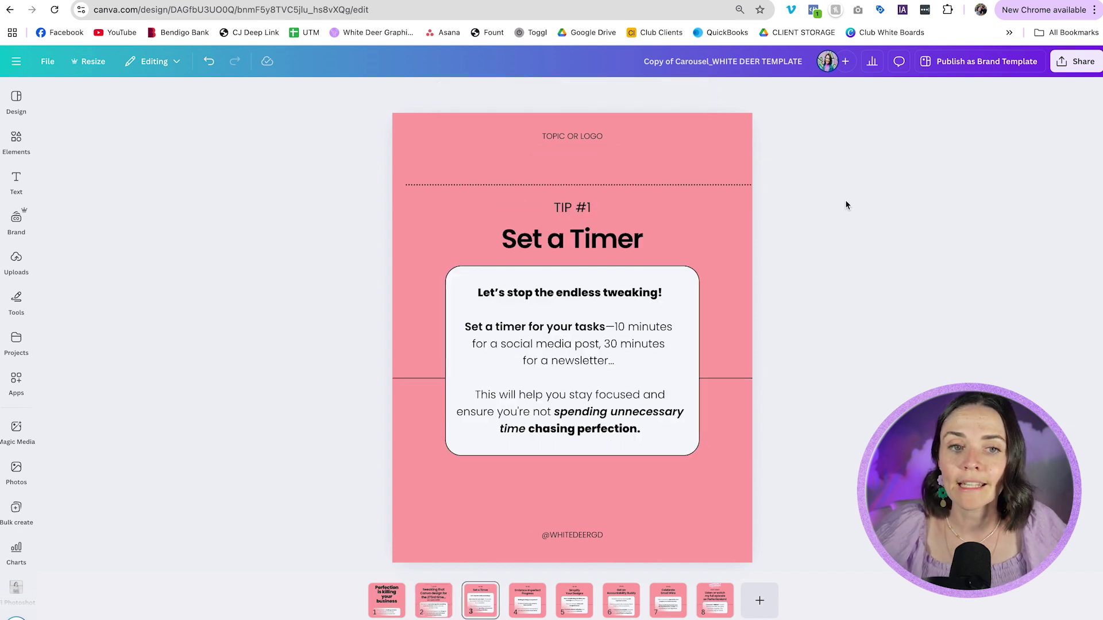
pyautogui.click(689, 186)
pyautogui.moveTo(406, 186); pyautogui.dragTo(392, 185)
pyautogui.click(370, 226)
# Copy the dotted line and paste it onto slide 4
pyautogui.click(714, 182)
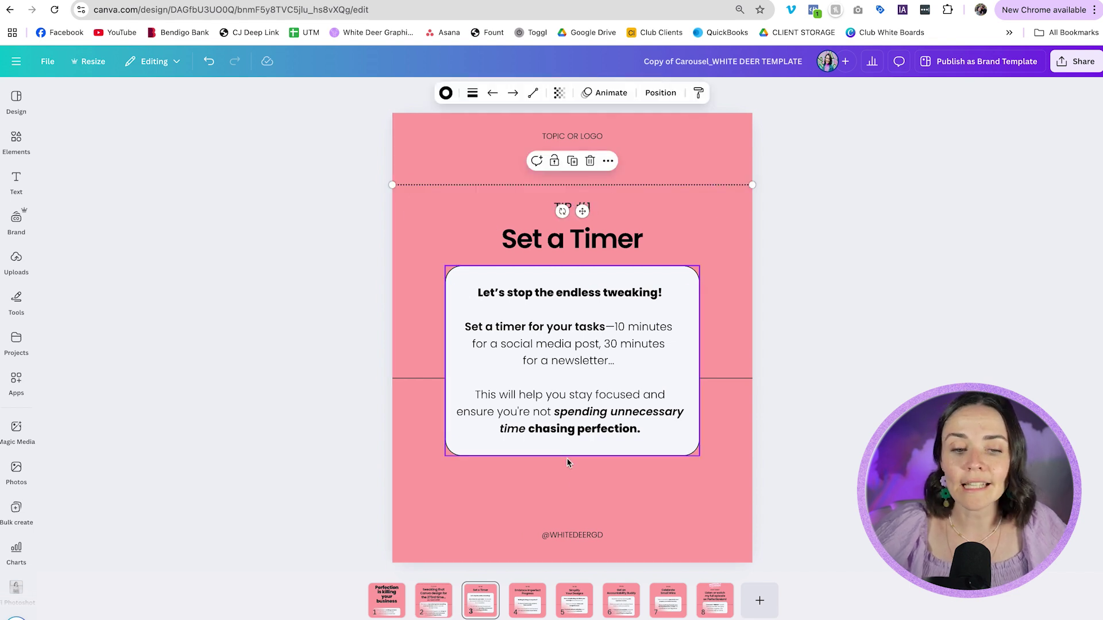
pyautogui.click(530, 598)
pyautogui.hotkey('ctrl', 'v')
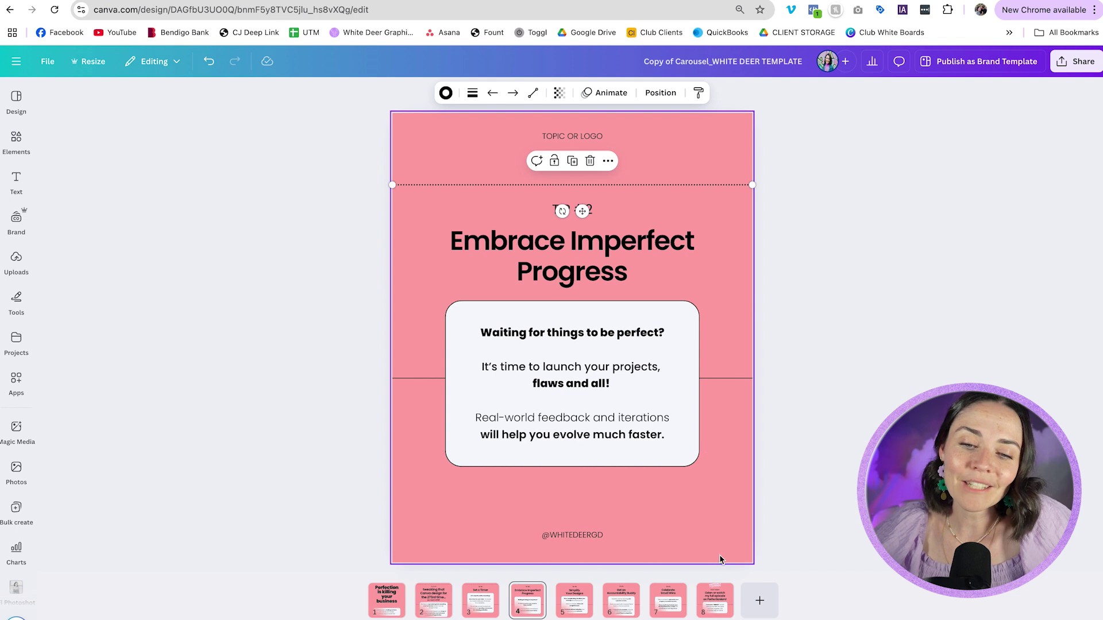
# Paste the dotted line onto slide 8 and shorten it from its right end
pyautogui.click(717, 606)
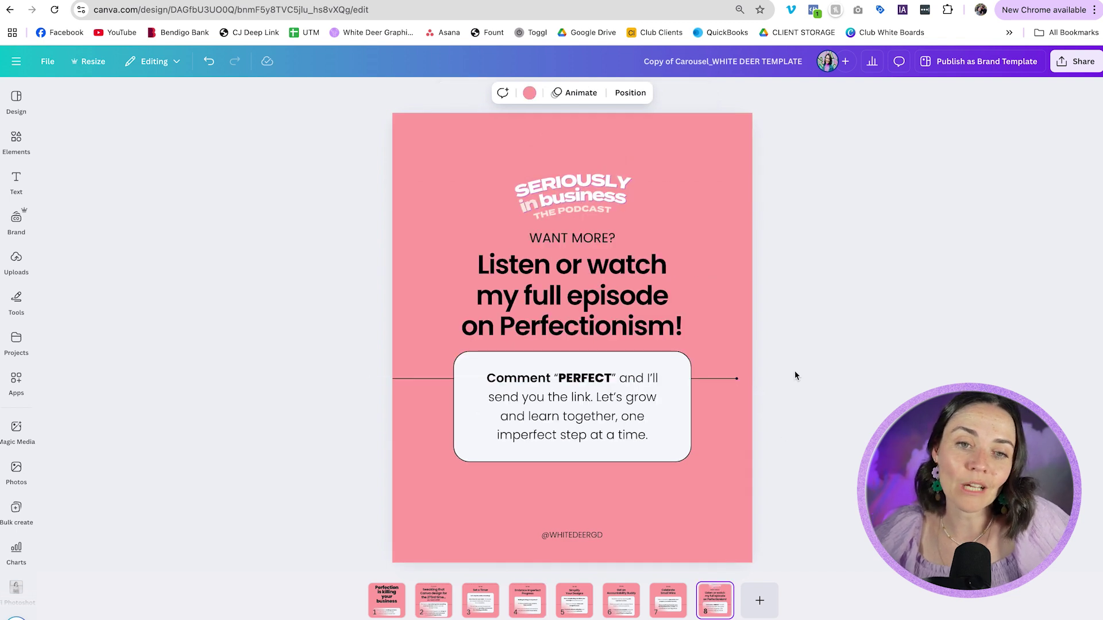
pyautogui.hotkey('ctrl', 'v')
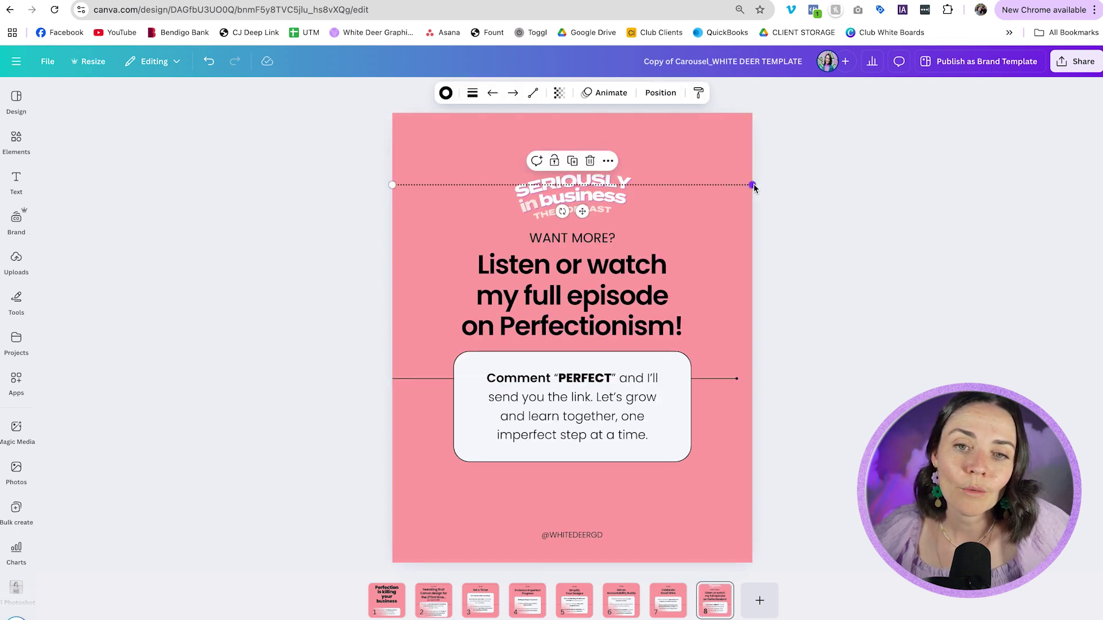
pyautogui.moveTo(752, 185); pyautogui.dragTo(737, 185)
pyautogui.click(786, 212)
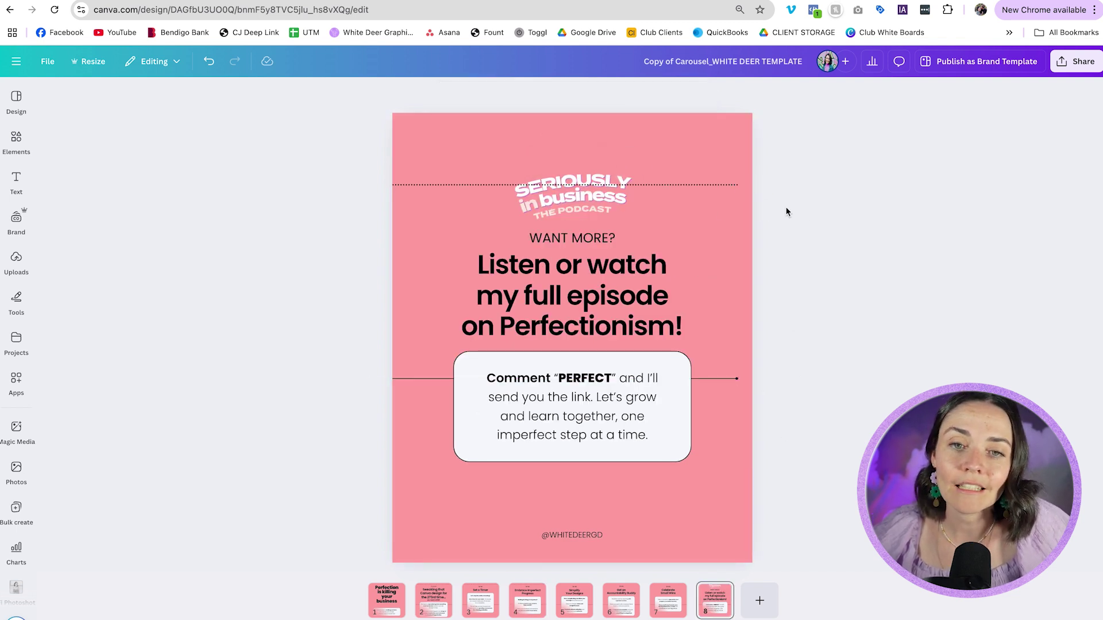
# Give slide 8's dotted line a circle-outline end cap, then select slide 3's divider line
pyautogui.click(729, 185)
pyautogui.click(513, 94)
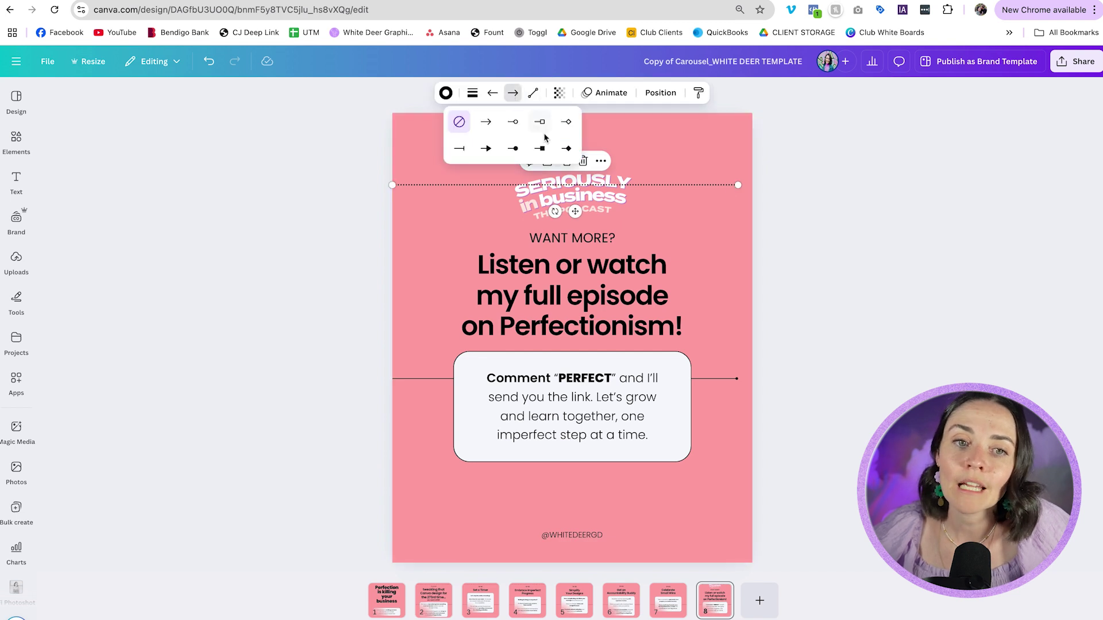
pyautogui.click(513, 122)
pyautogui.click(811, 220)
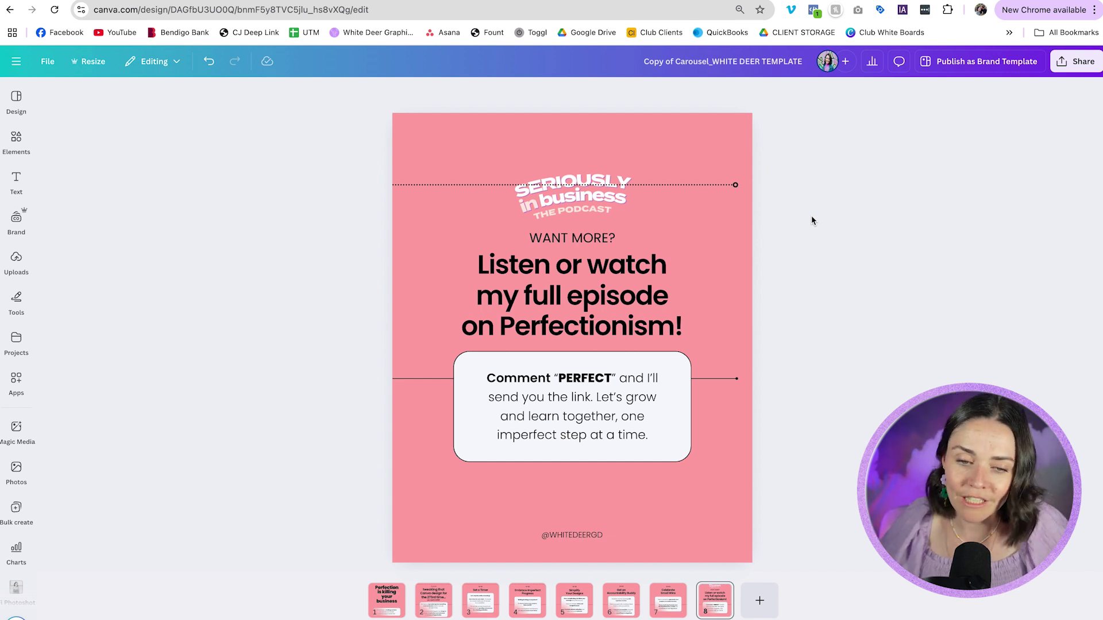
pyautogui.click(727, 186)
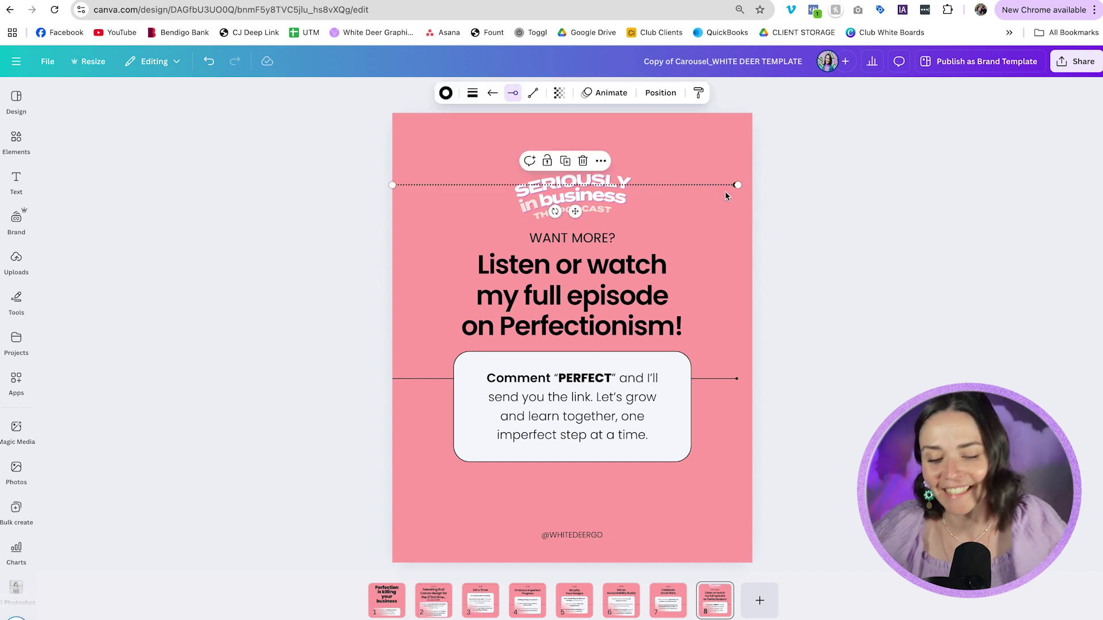
pyautogui.click(721, 194)
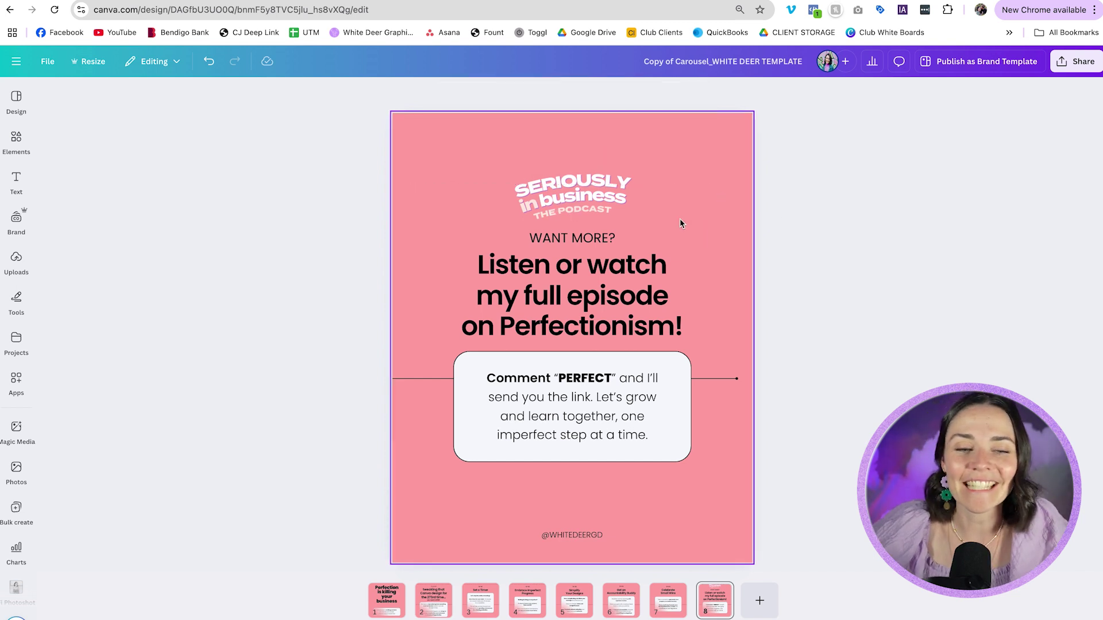
pyautogui.click(480, 600)
pyautogui.click(629, 187)
# Try lengthening slide 2's divider line to the left, then undo it
pyautogui.press('Escape')
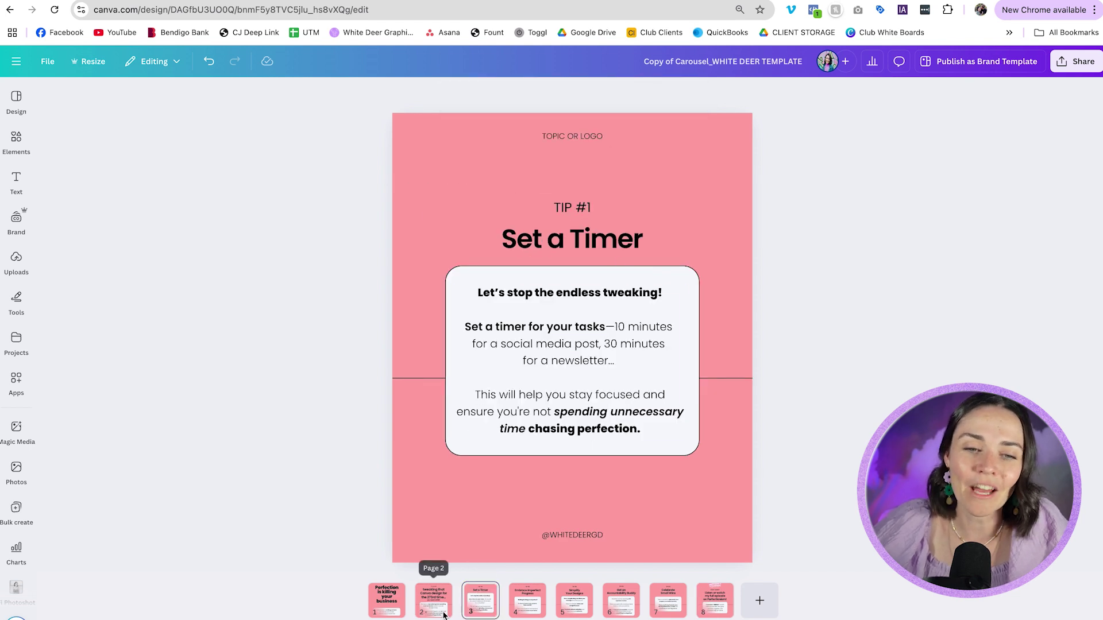
pyautogui.click(433, 600)
pyautogui.click(537, 225)
pyautogui.click(770, 399)
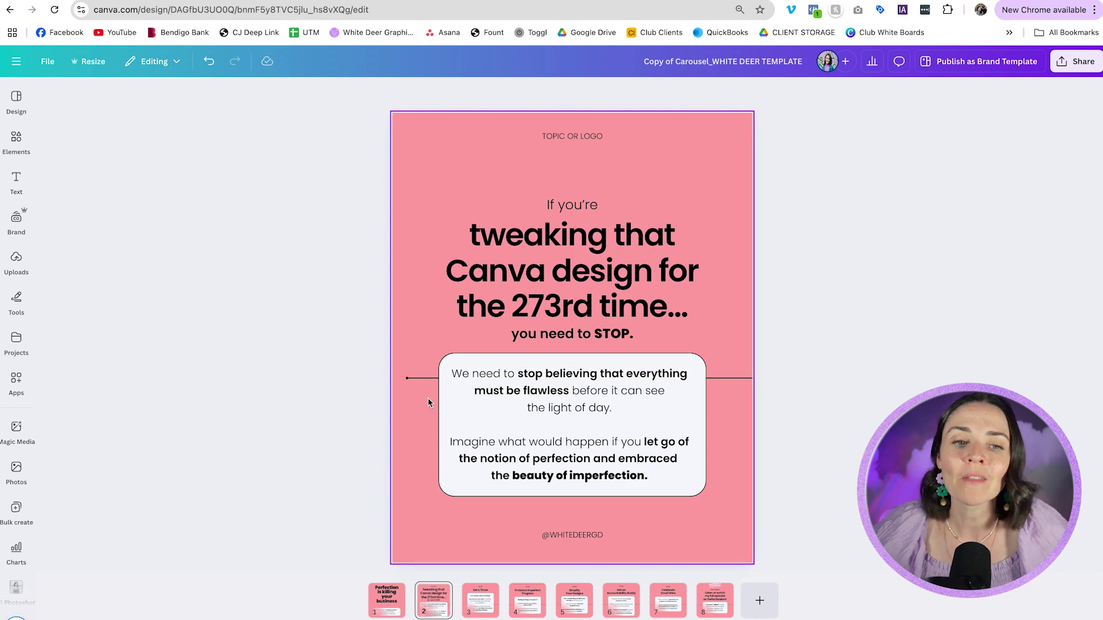
pyautogui.click(418, 378)
pyautogui.moveTo(405, 380); pyautogui.dragTo(370, 378)
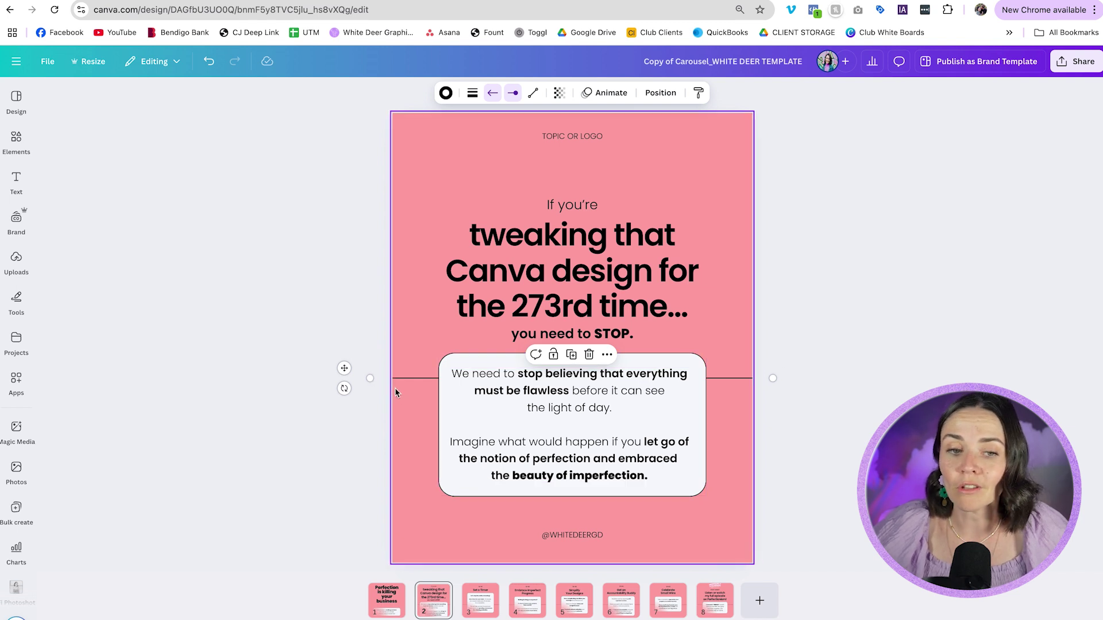
pyautogui.hotkey('ctrl', 'z')
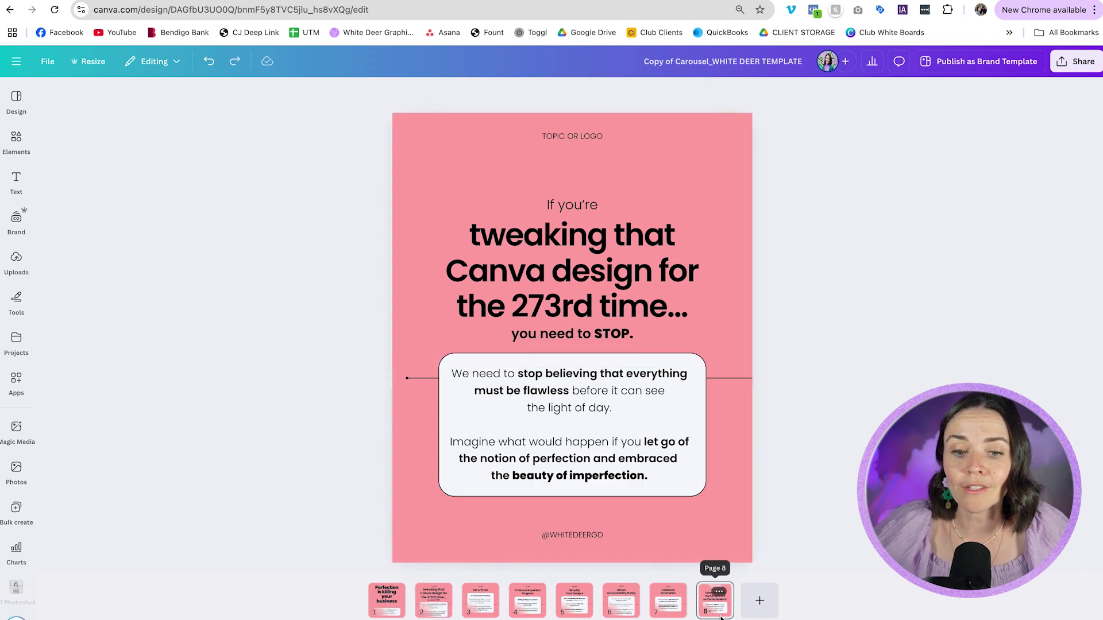
# Shorten the divider line on slide 7, Celebrate Small Wins, from its right end
pyautogui.click(721, 616)
pyautogui.click(670, 610)
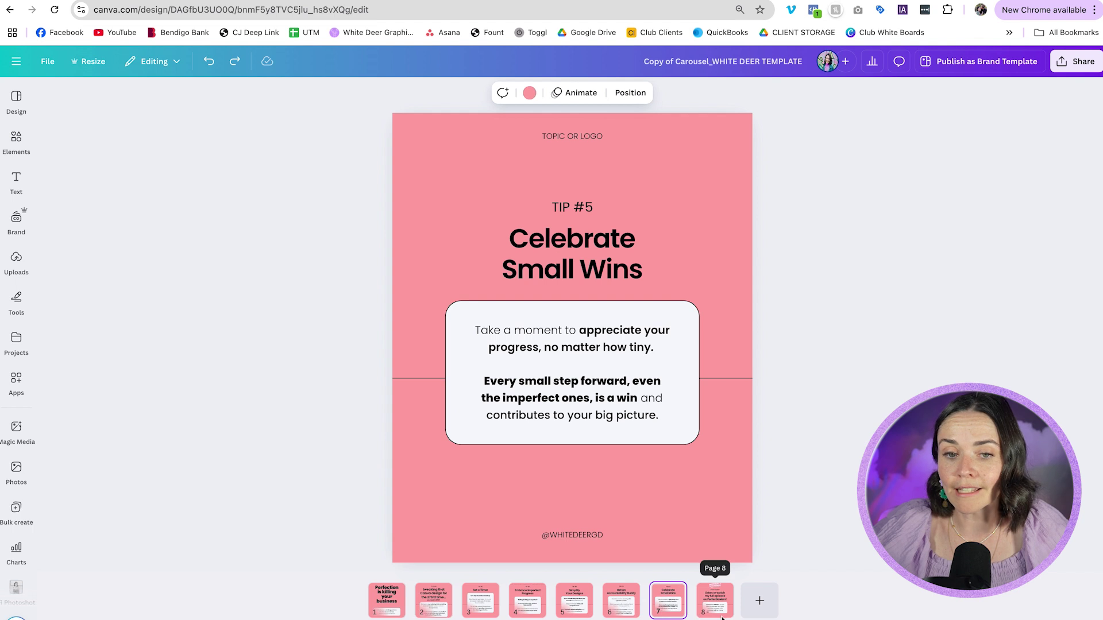
pyautogui.click(713, 612)
pyautogui.click(676, 613)
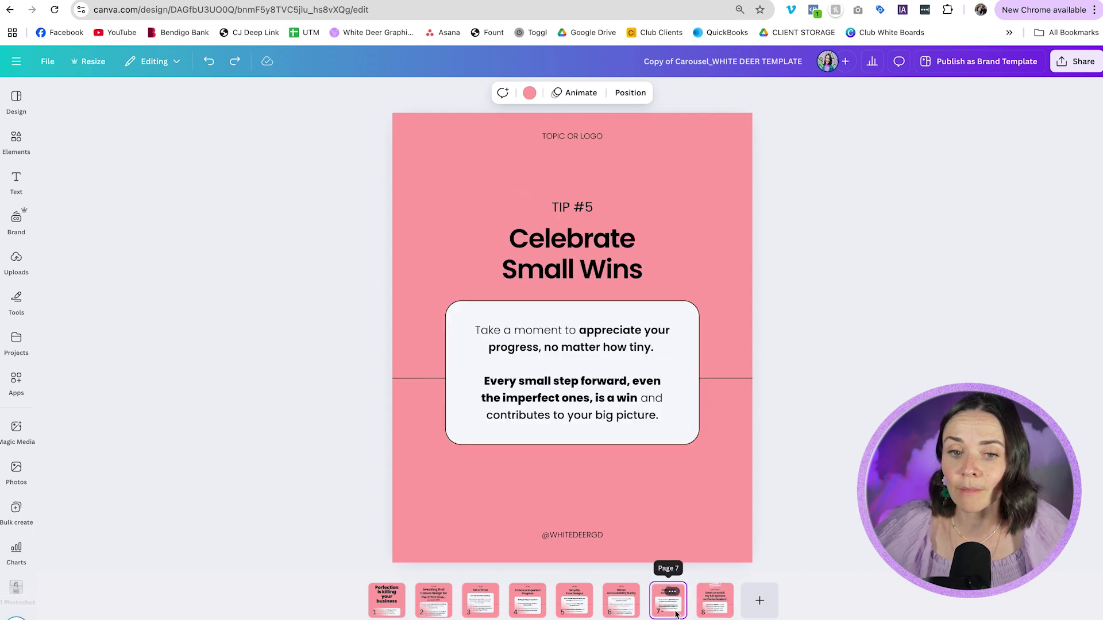
pyautogui.click(739, 378)
pyautogui.moveTo(767, 380); pyautogui.dragTo(727, 378)
pyautogui.click(773, 388)
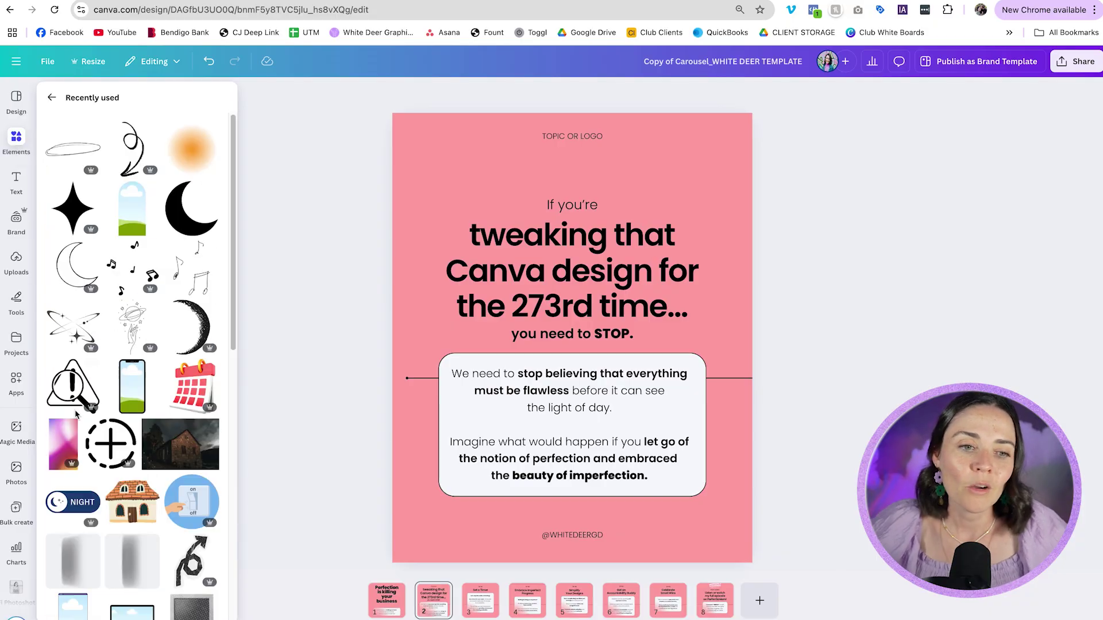
# Add the black sparkle star and shrink it to a small accent beside the slide 2 headline
pyautogui.click(73, 208)
pyautogui.moveTo(639, 337); pyautogui.dragTo(748, 193)
pyautogui.moveTo(751, 318); pyautogui.dragTo(687, 208)
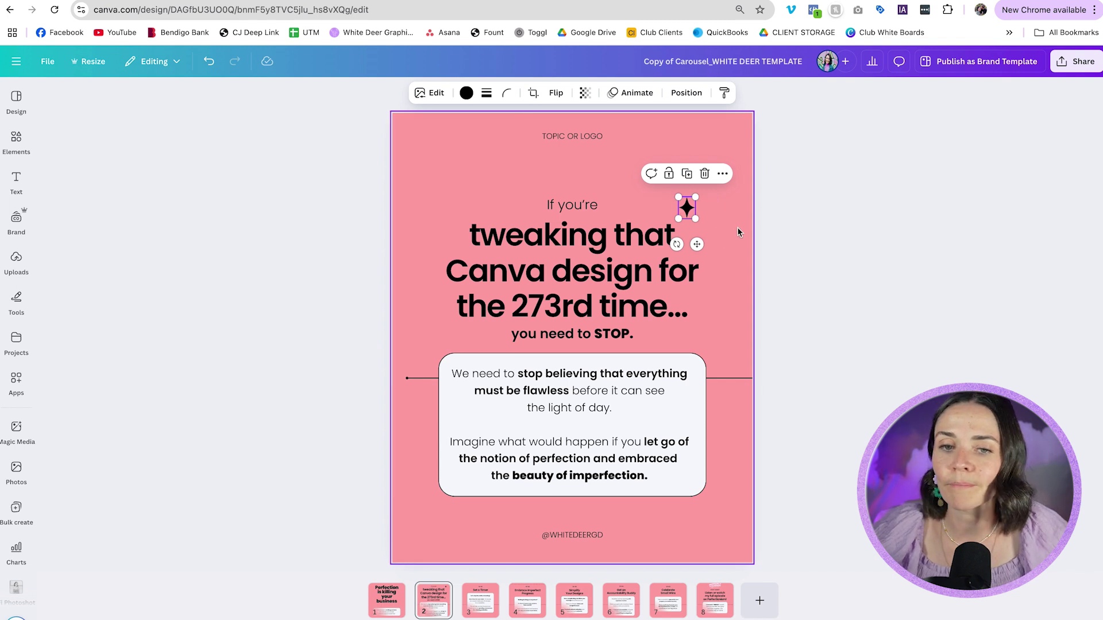
# Give the star a Wiggle animation with intensity turned down to nearly minimum
pyautogui.click(637, 100)
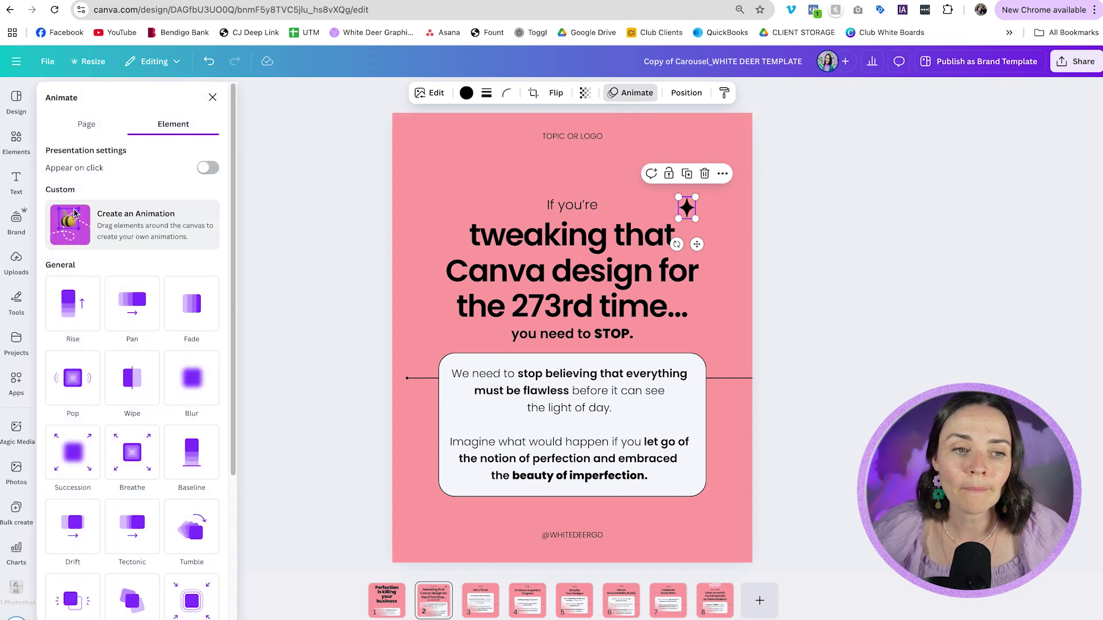
pyautogui.scroll(-3, 142, 170)
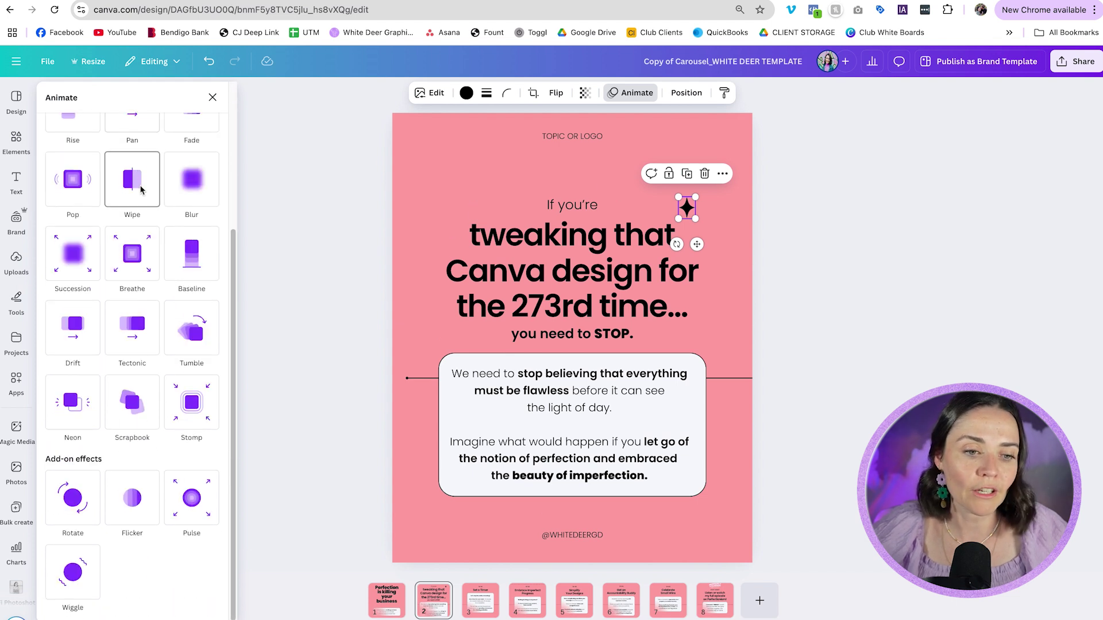
pyautogui.click(80, 498)
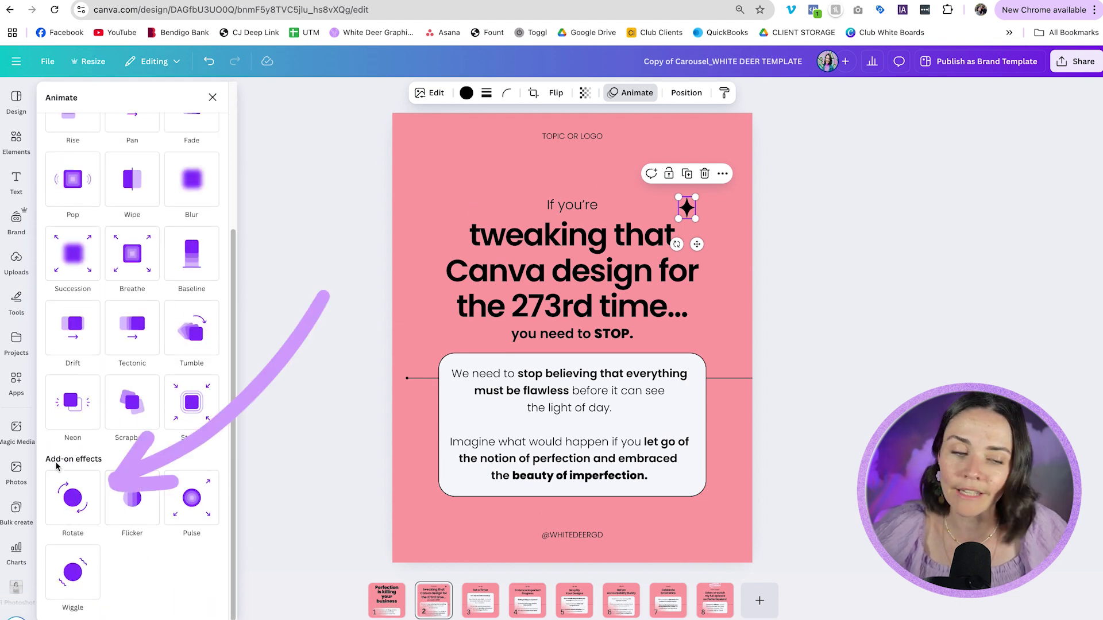
pyautogui.click(73, 574)
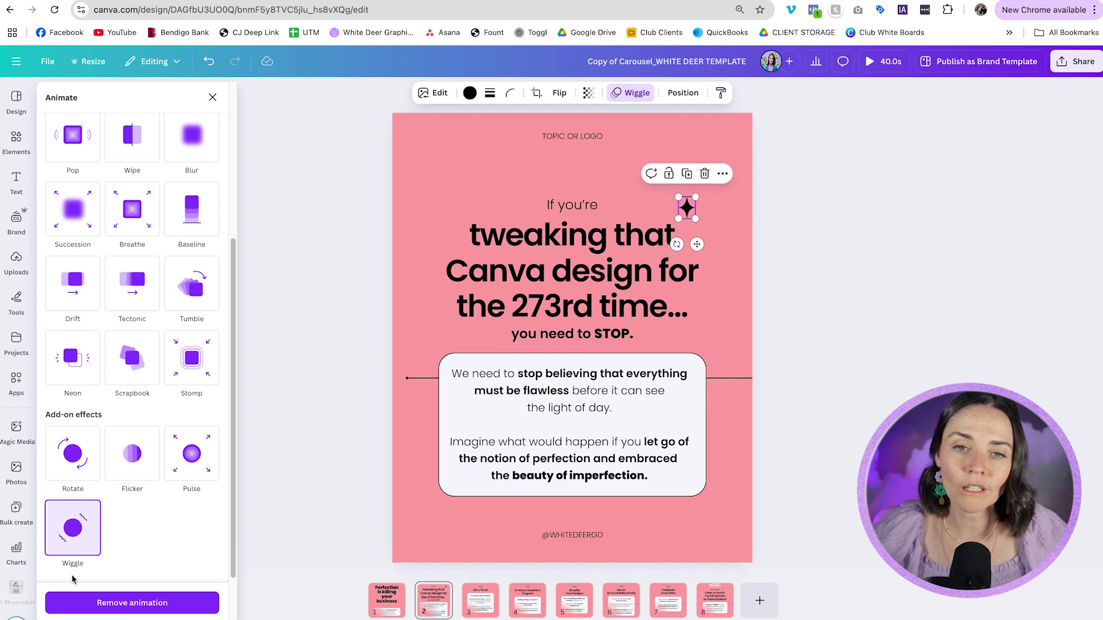
pyautogui.click(86, 515)
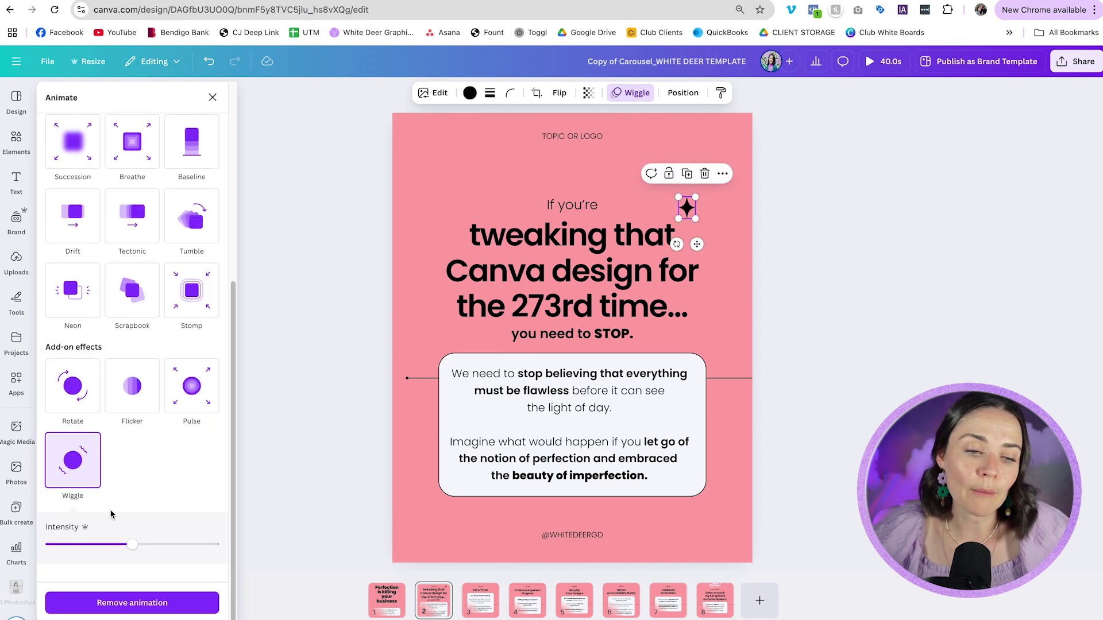
pyautogui.moveTo(132, 548); pyautogui.dragTo(50, 547)
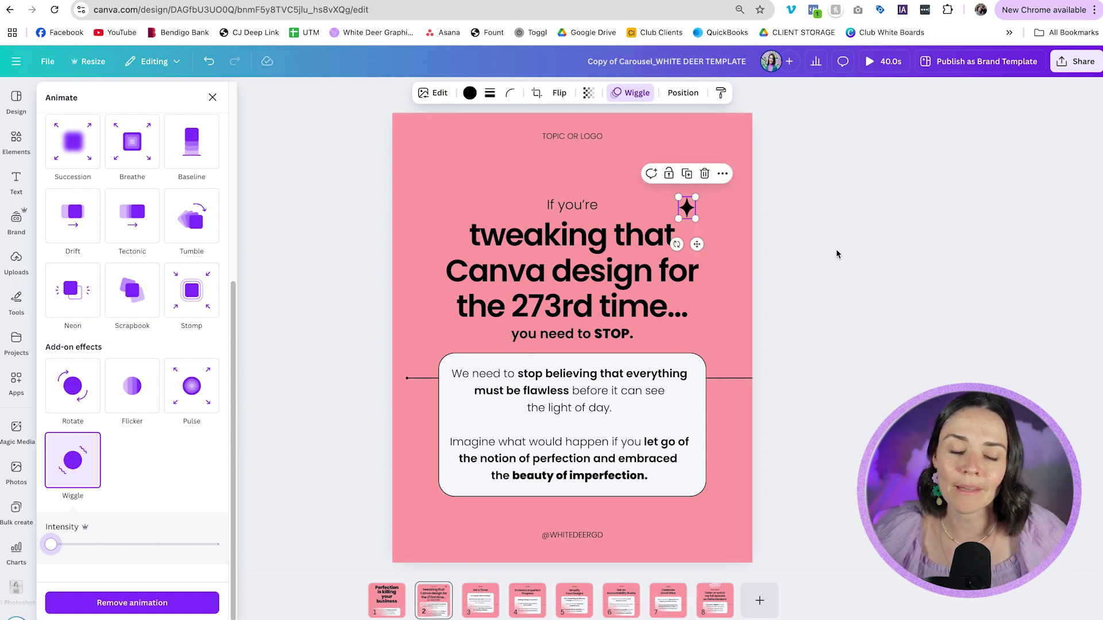
pyautogui.press('Escape')
pyautogui.press('Escape')
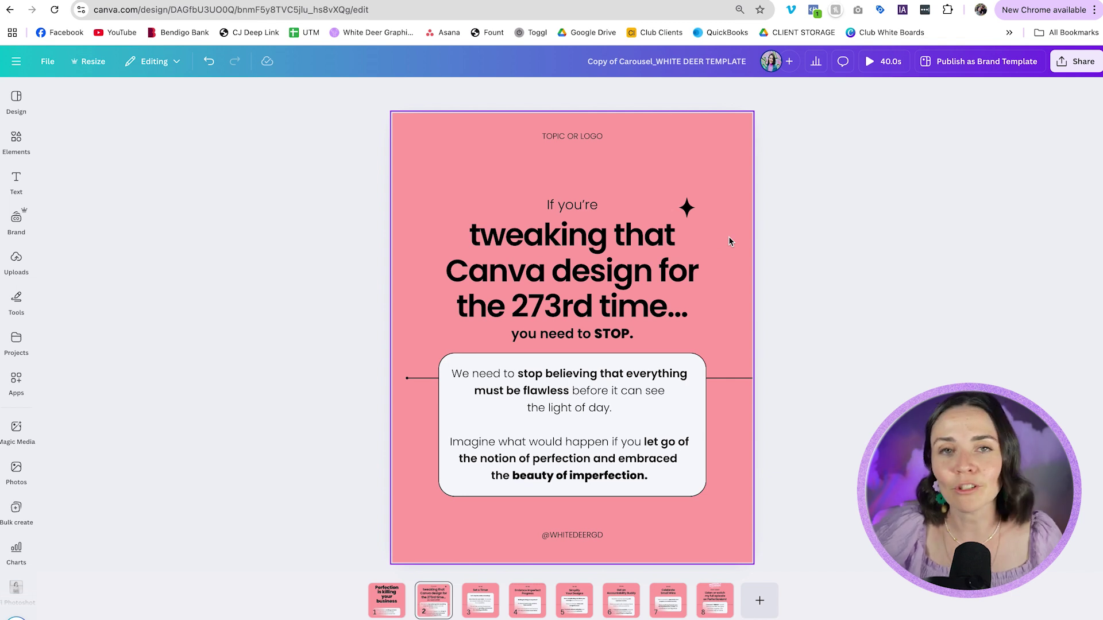
pyautogui.click(1075, 63)
pyautogui.click(906, 279)
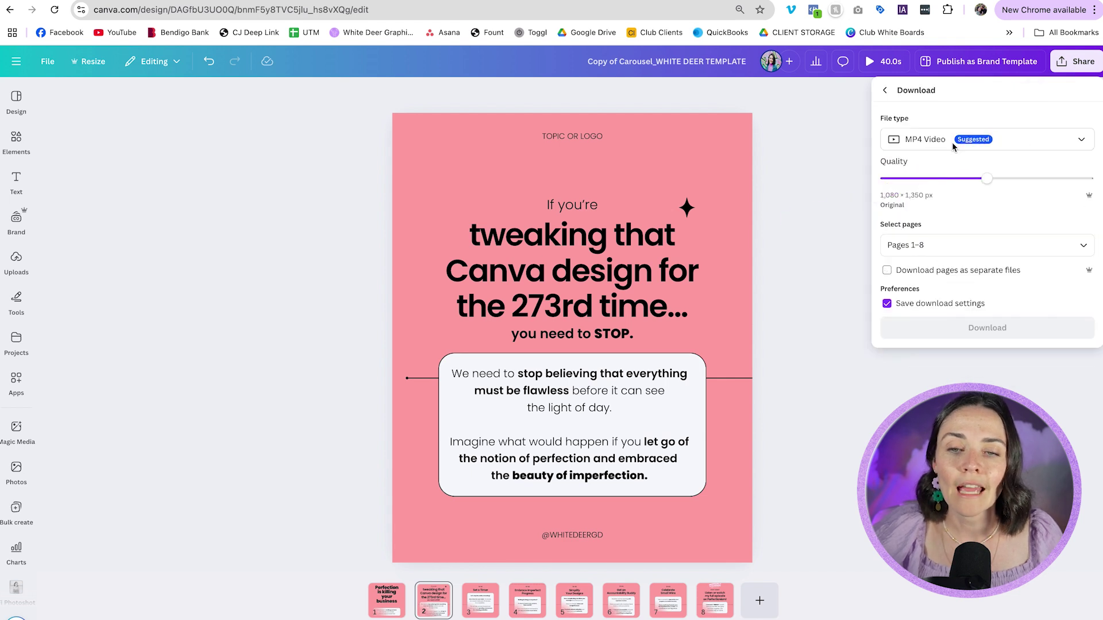
pyautogui.click(907, 140)
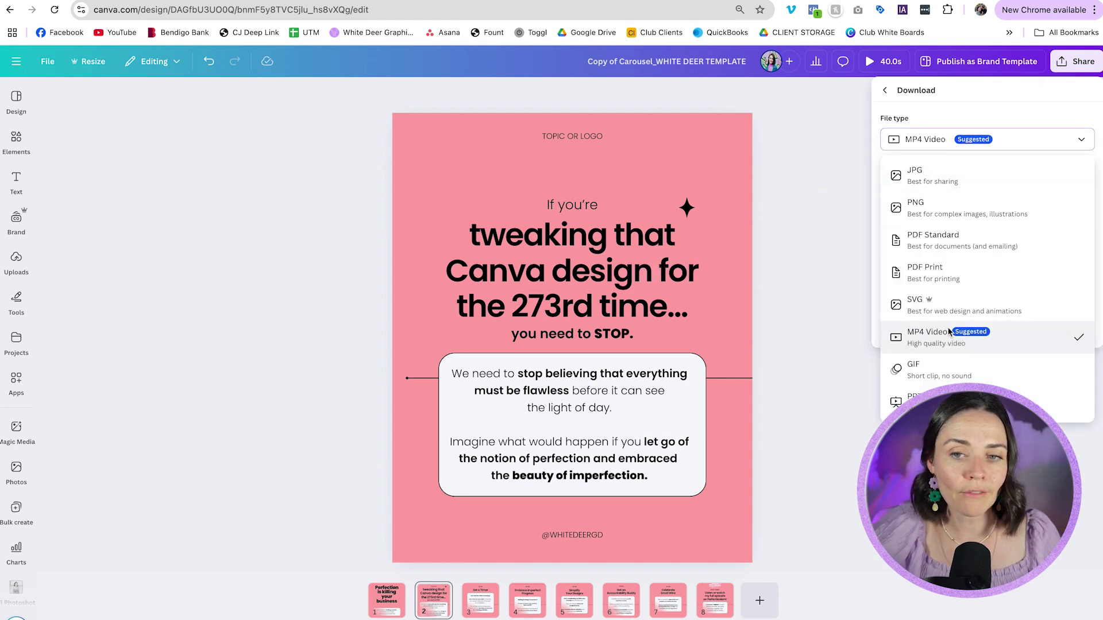
pyautogui.click(825, 209)
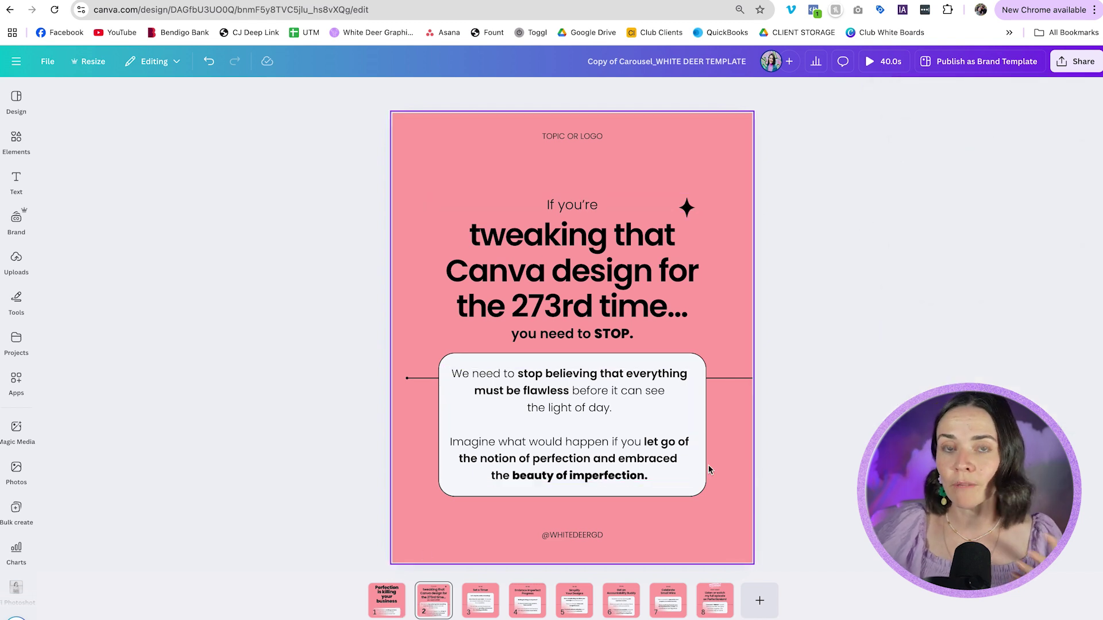
# Step from slide 1 forward to slide 3 and back to the cover slide
pyautogui.click(388, 603)
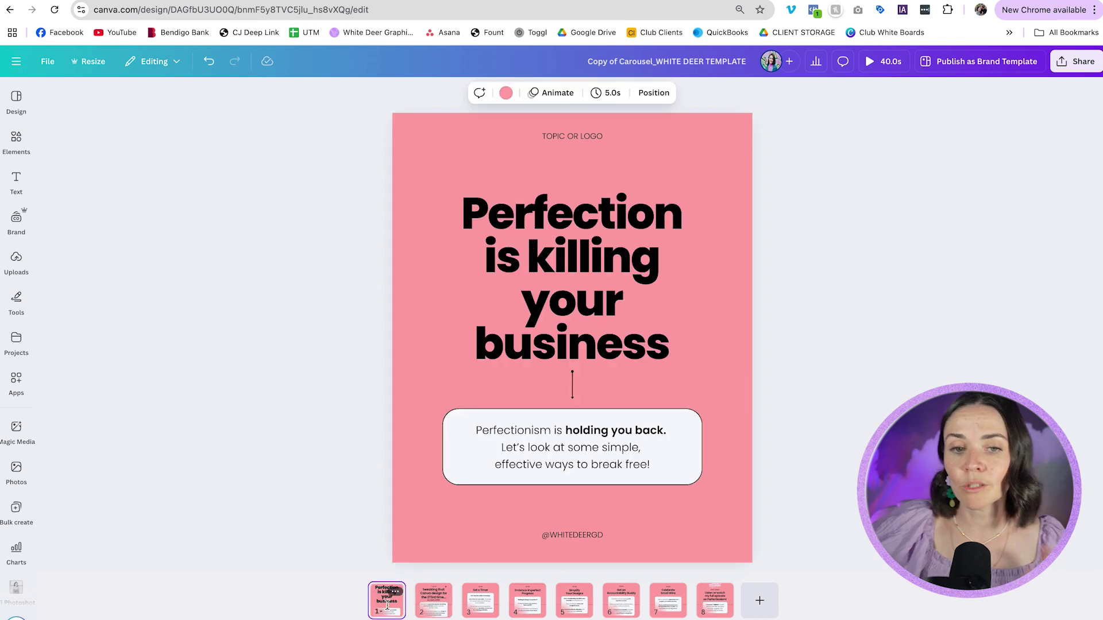
pyautogui.press('Right')
pyautogui.press('Right')
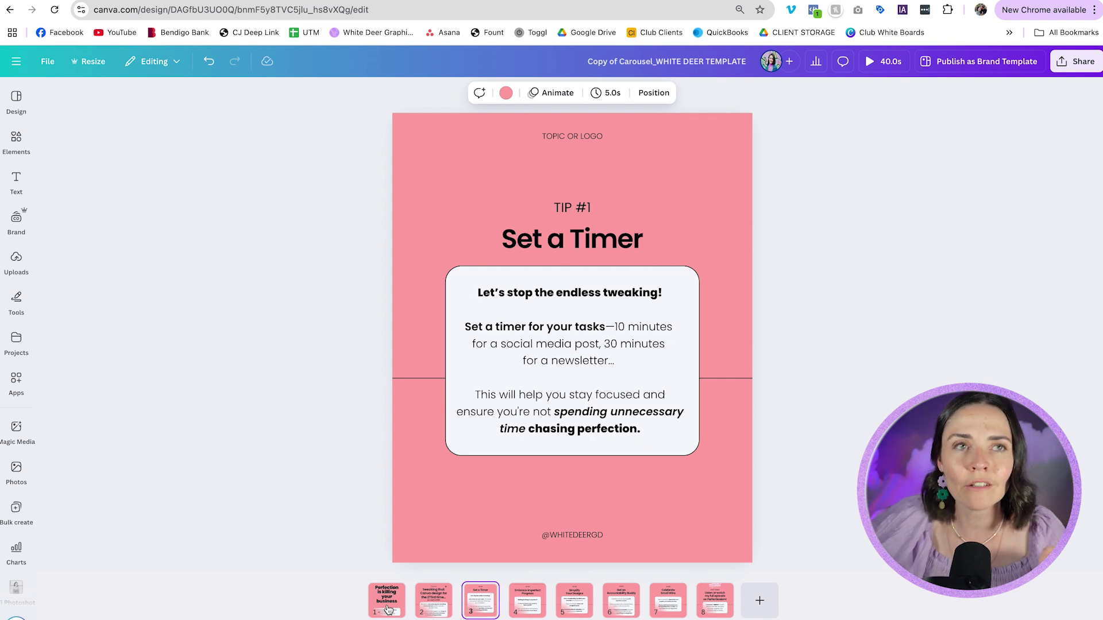
pyautogui.press('Left')
pyautogui.press('Left')
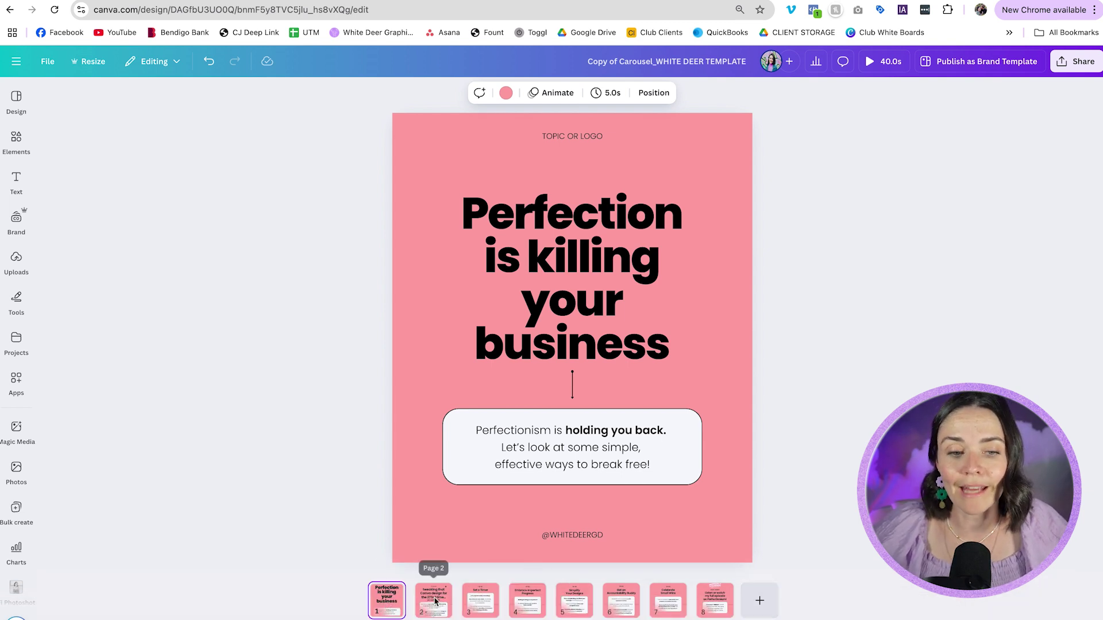
# Duplicate the title page as page 2, widen its heading and move the body text up into a taller white box
pyautogui.click(395, 593)
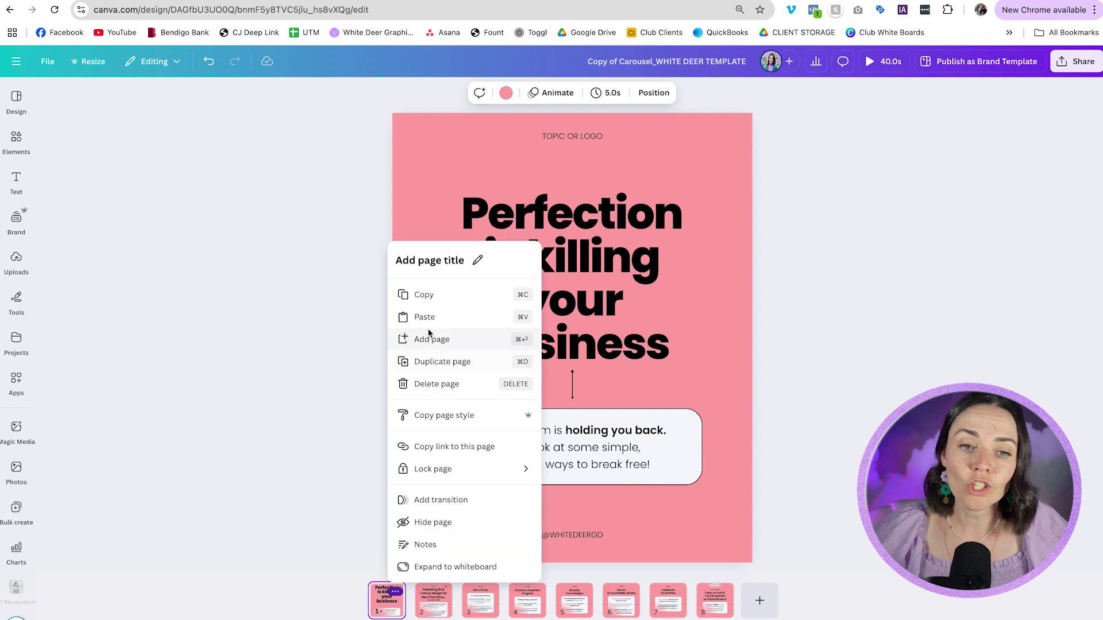
pyautogui.click(445, 362)
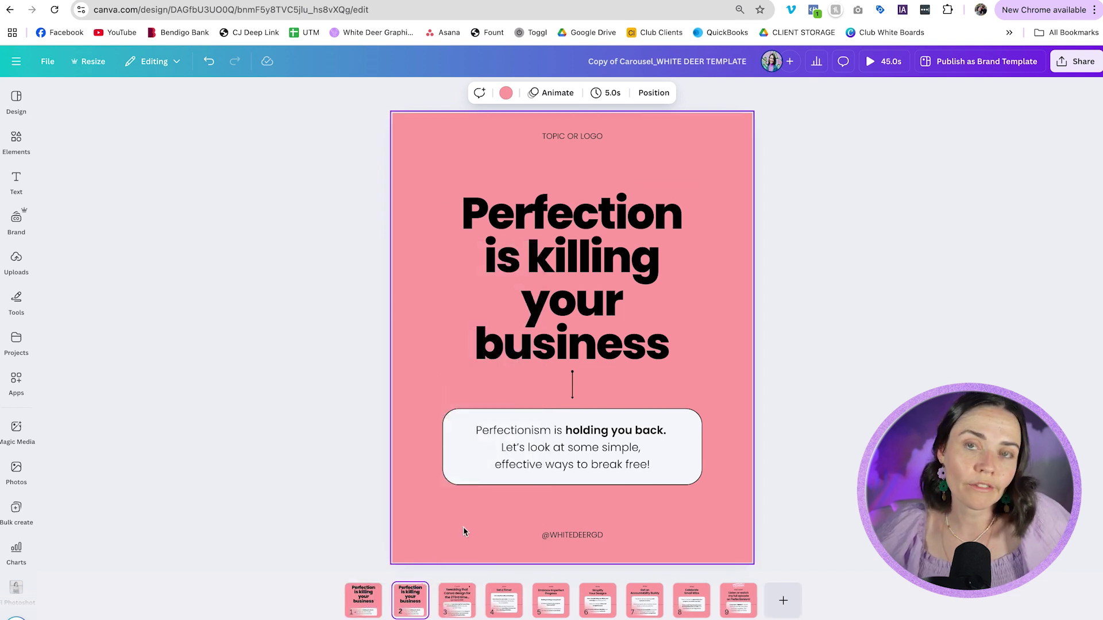
pyautogui.click(569, 333)
pyautogui.moveTo(699, 278); pyautogui.dragTo(715, 278)
pyautogui.click(585, 405)
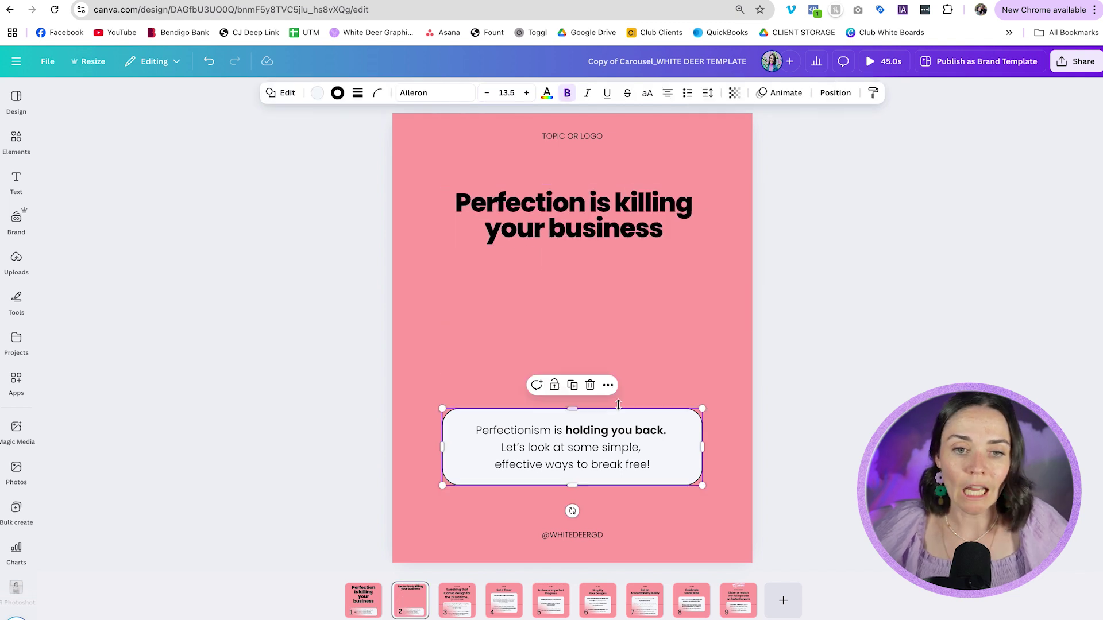
pyautogui.moveTo(585, 405); pyautogui.dragTo(584, 252)
pyautogui.click(618, 382)
pyautogui.click(603, 449)
pyautogui.moveTo(603, 449); pyautogui.dragTo(603, 321)
pyautogui.click(774, 339)
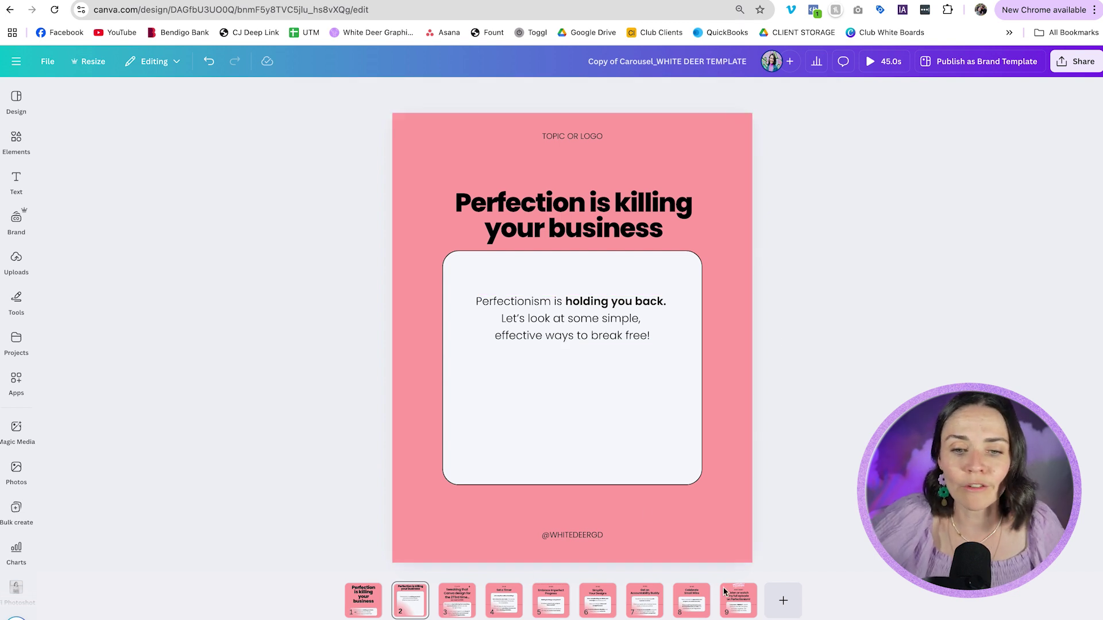
# Add a blank page 10, then select page 1's heading, line and text box together
pyautogui.click(792, 605)
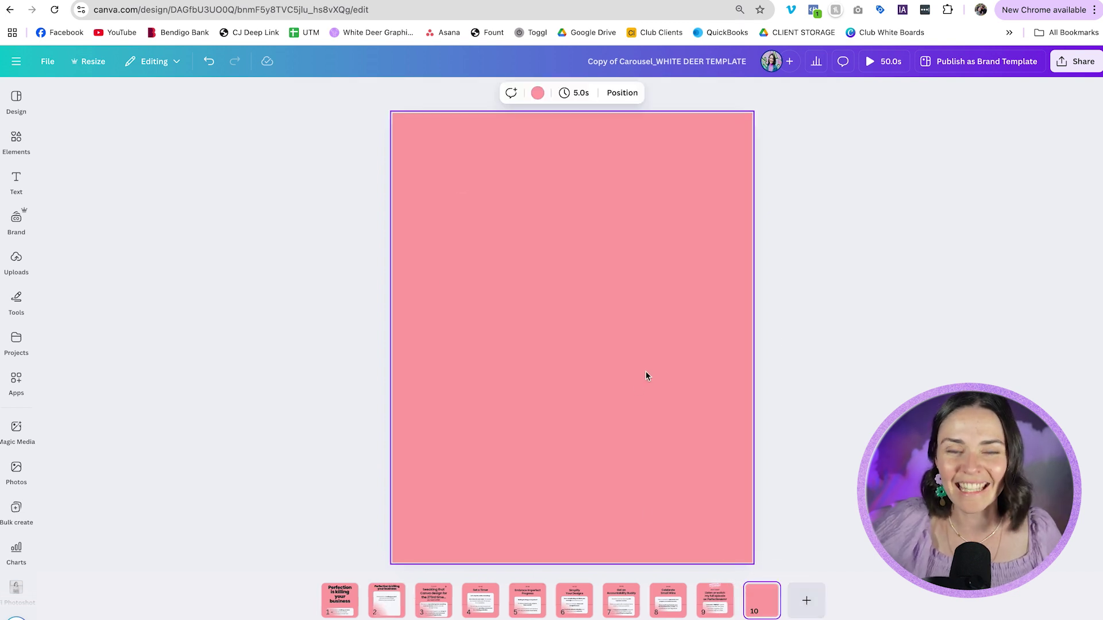
pyautogui.click(346, 599)
pyautogui.moveTo(421, 181); pyautogui.dragTo(623, 462)
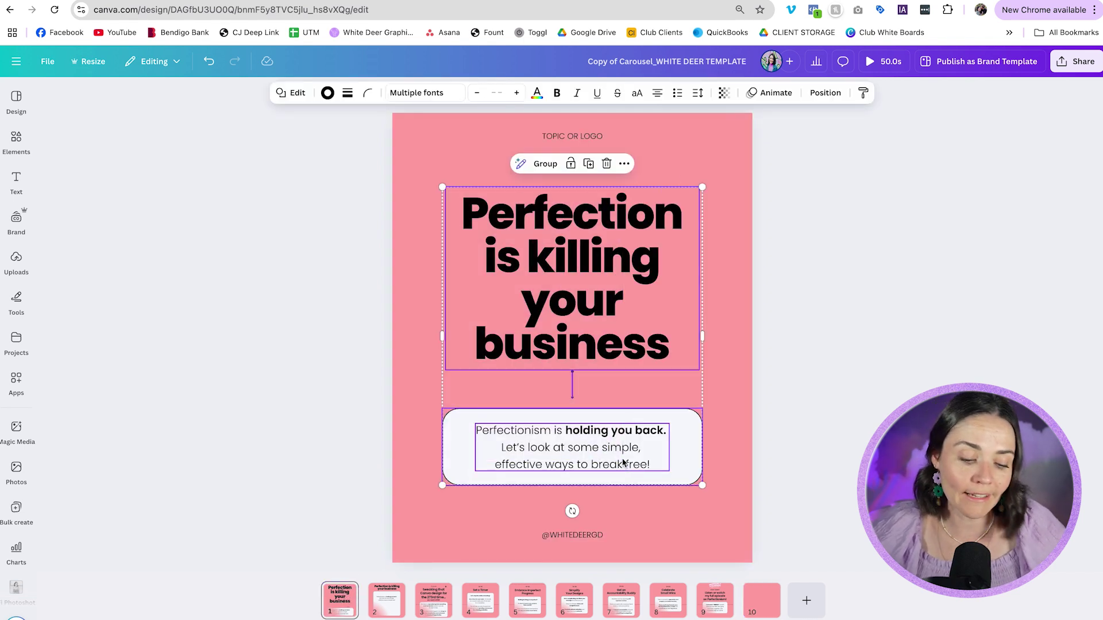
# Copy page 1's heading, line and text box group onto blank page 10
pyautogui.rightClick(547, 260)
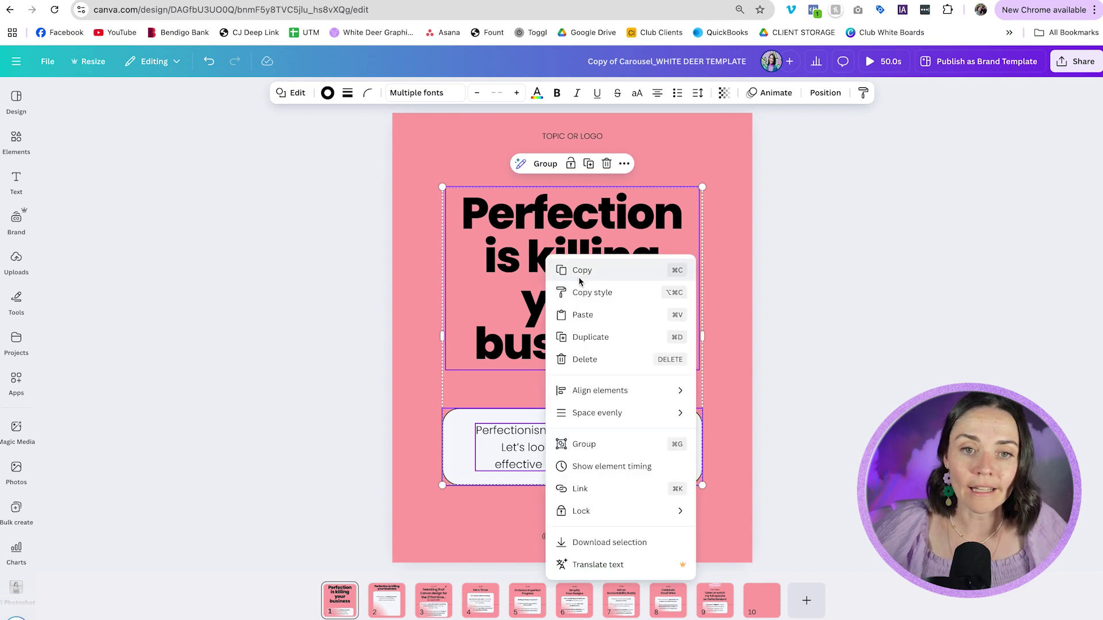
pyautogui.click(580, 276)
pyautogui.click(750, 589)
pyautogui.hotkey('ctrl', 'v')
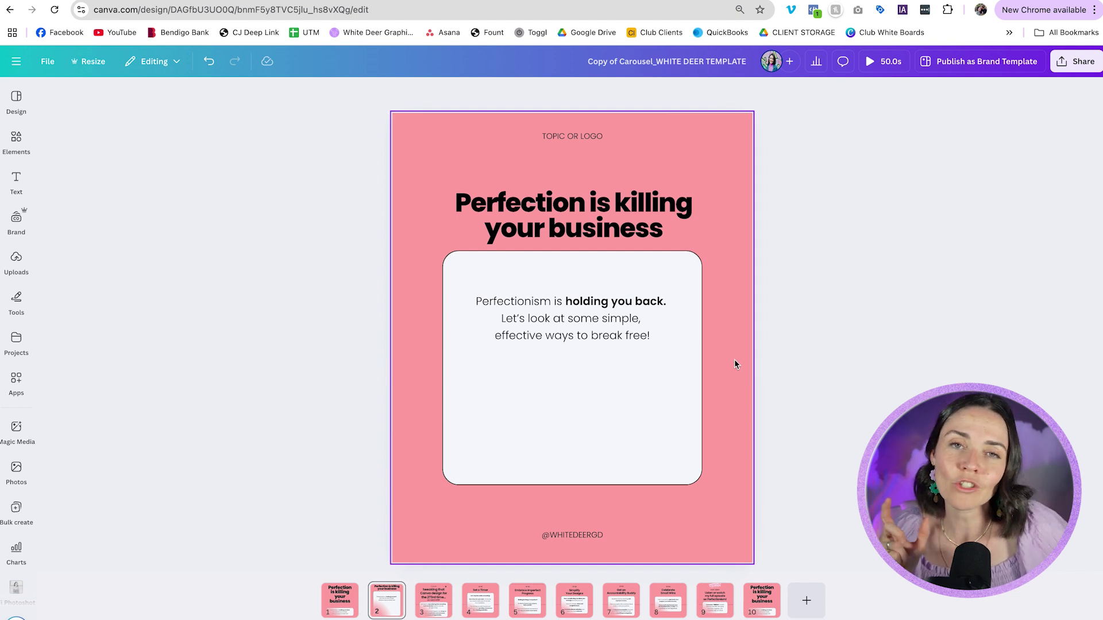
# Browse pages 4 to 7, return to page 5, then go to the Instagram carousel example
pyautogui.click(481, 600)
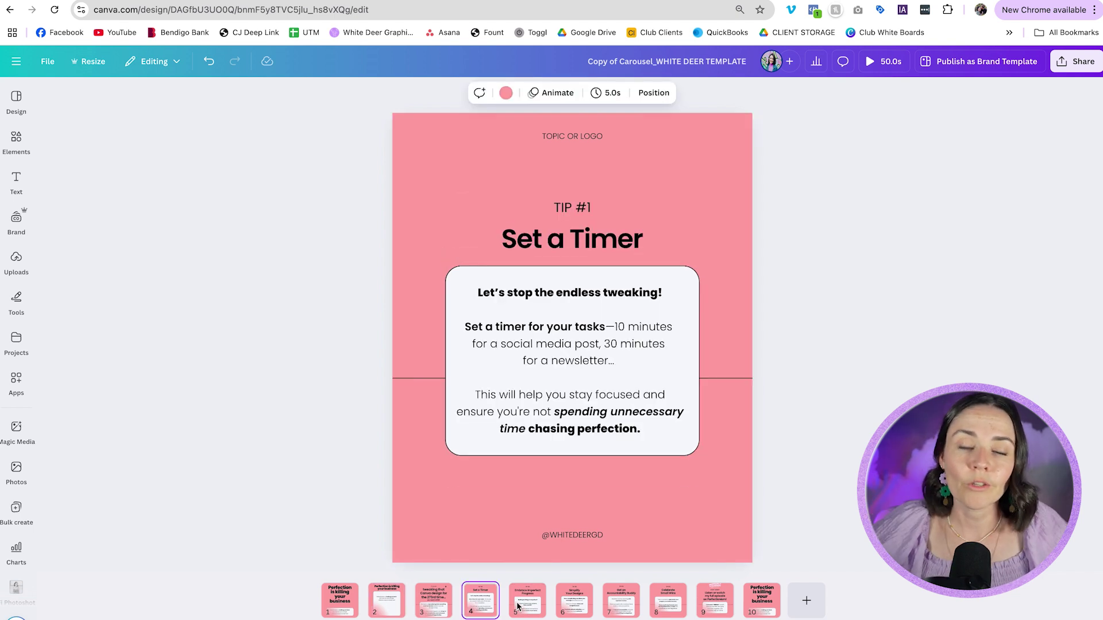
pyautogui.click(518, 606)
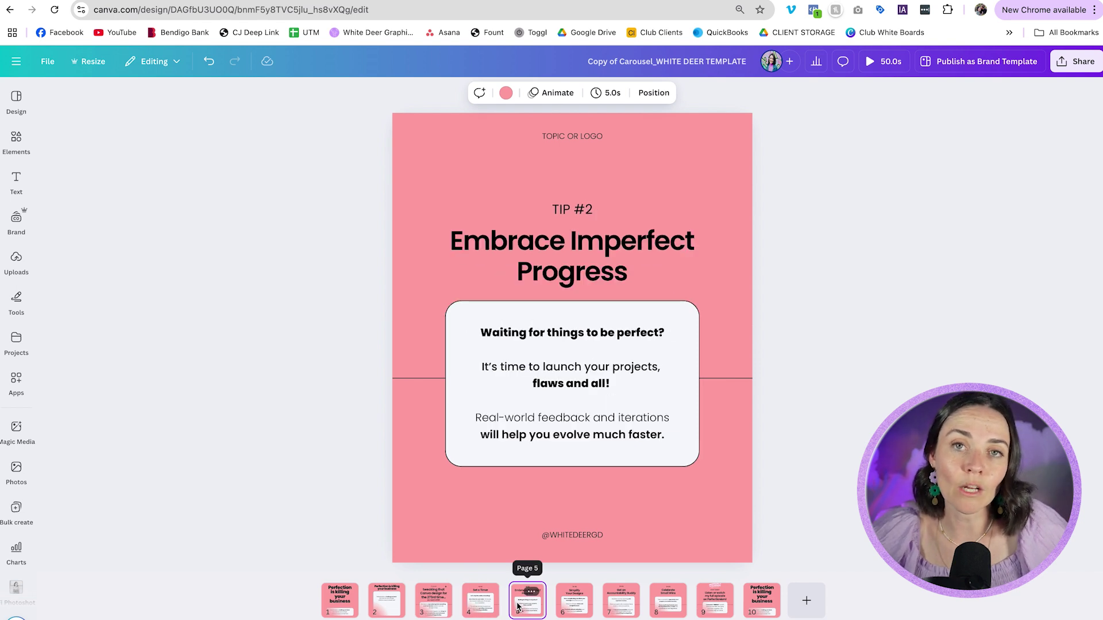
pyautogui.press('Right')
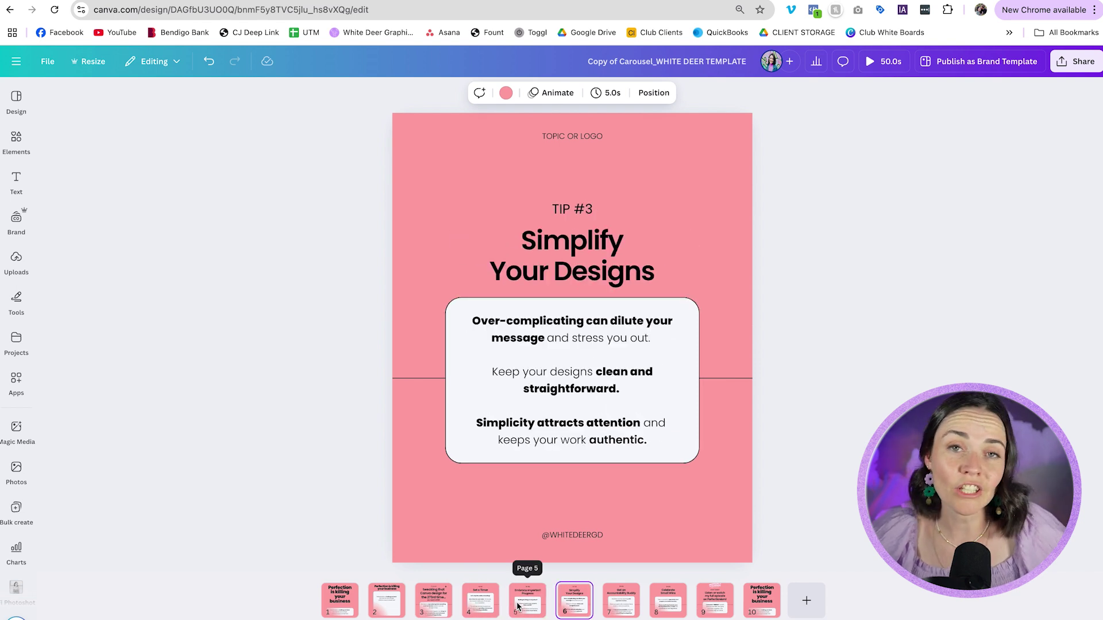
pyautogui.press('Right')
pyautogui.press('Left')
pyautogui.press('Left')
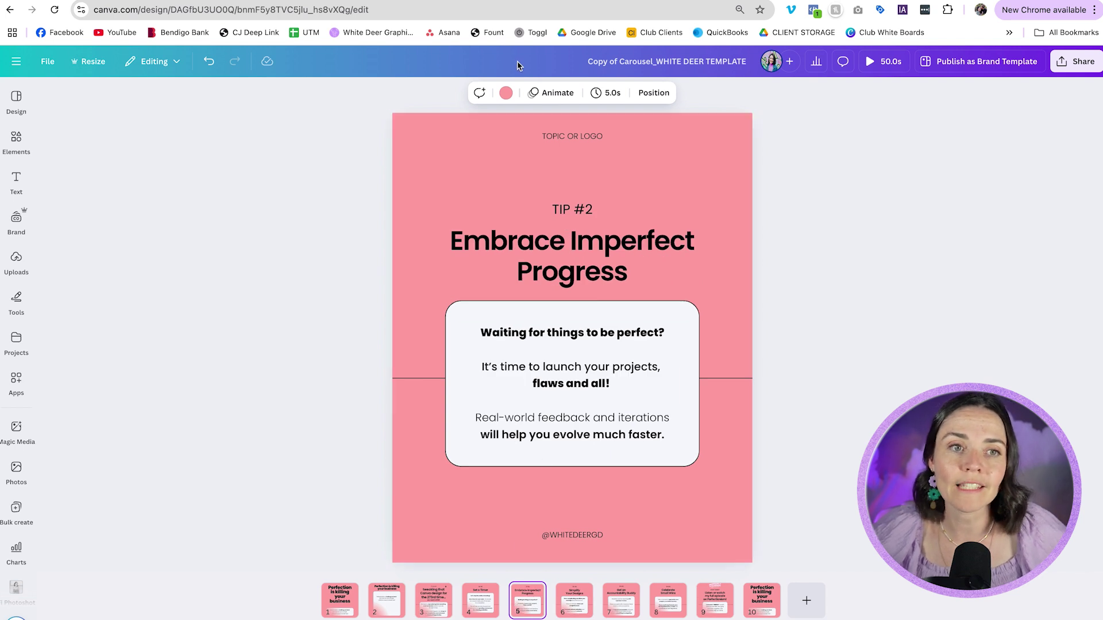
pyautogui.hotkey('ctrl', 'Tab')
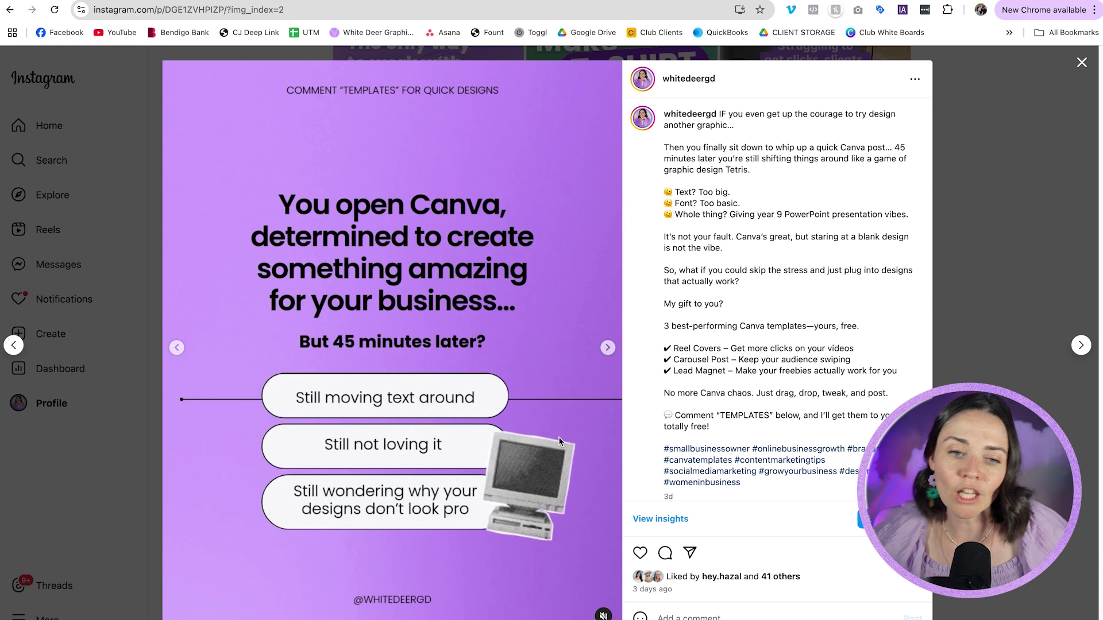
# Advance the purple Instagram carousel three slides forward
pyautogui.click(607, 348)
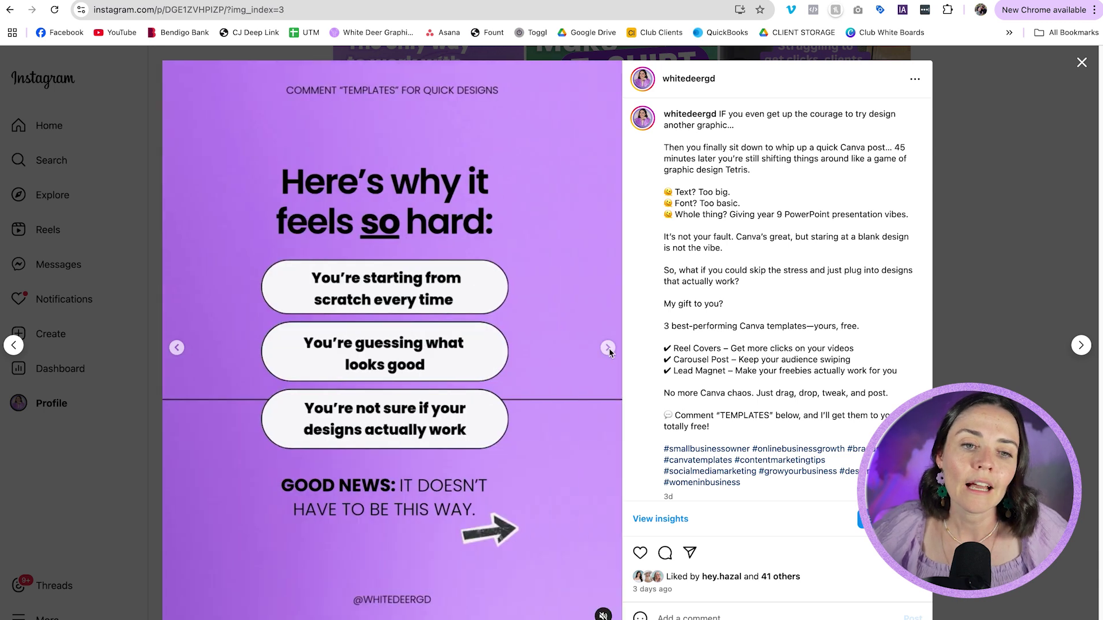
pyautogui.click(606, 349)
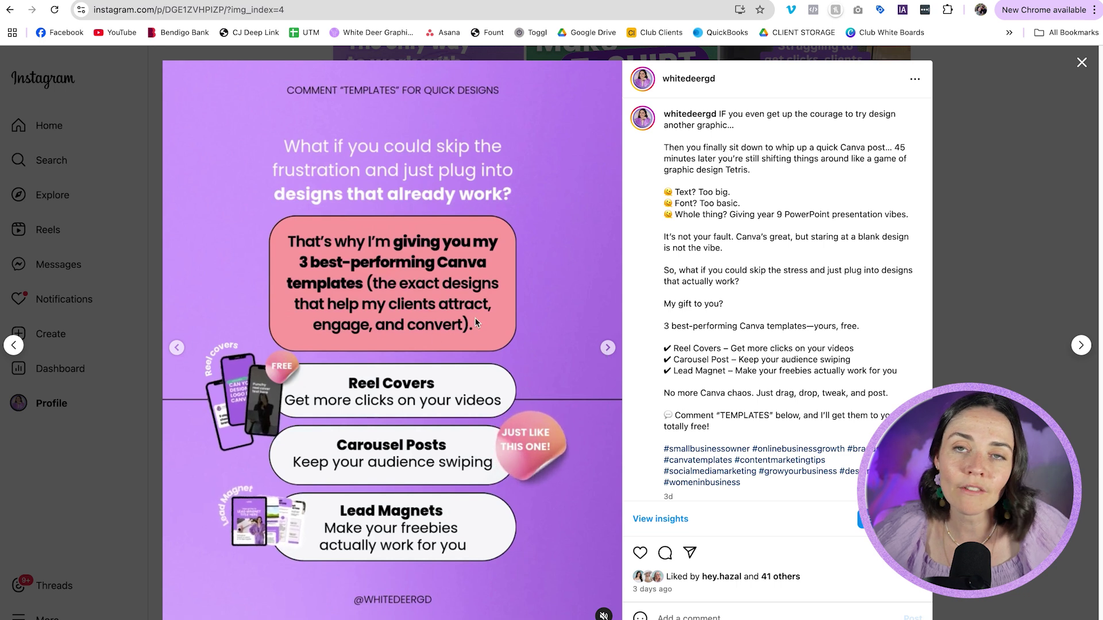
pyautogui.click(608, 348)
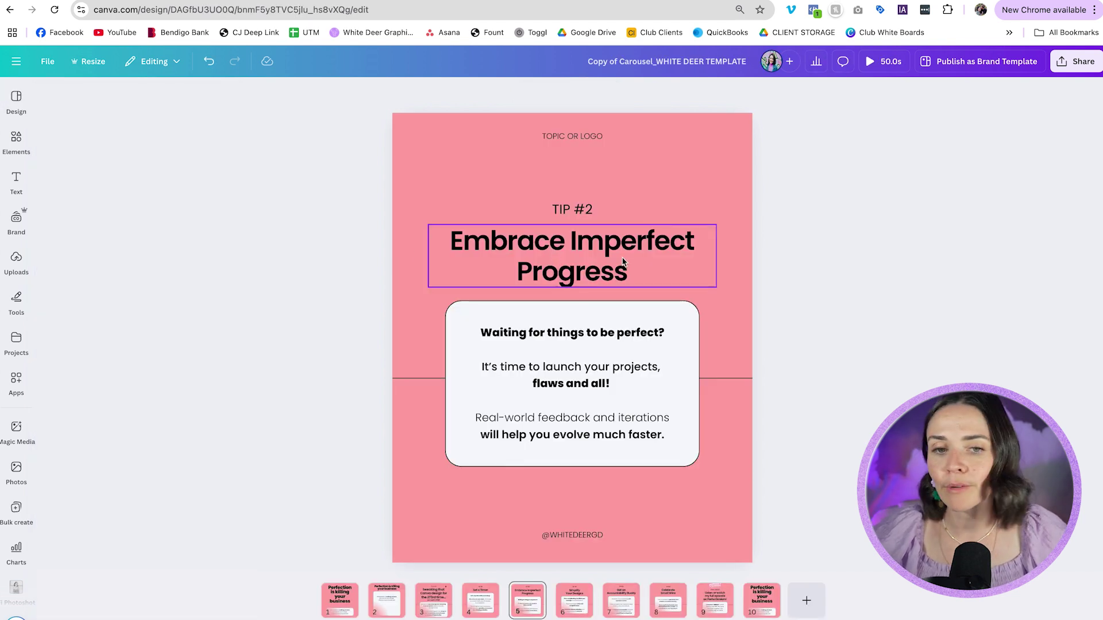
# Search Elements for 'imperfect' and browse all matching graphics
pyautogui.click(16, 141)
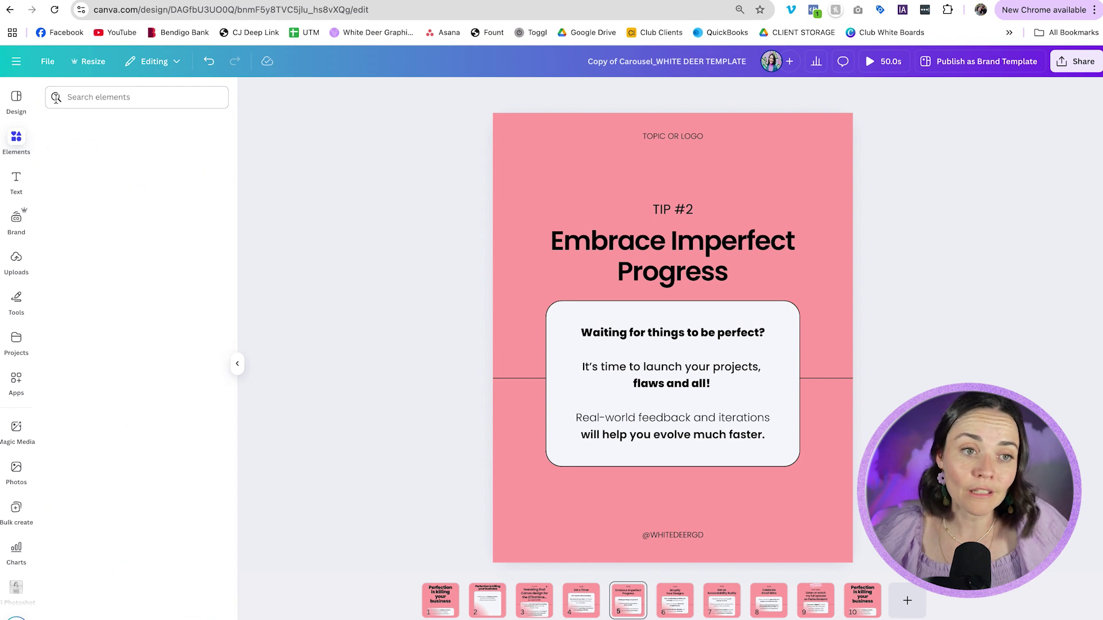
pyautogui.click(98, 98)
pyautogui.write('im')
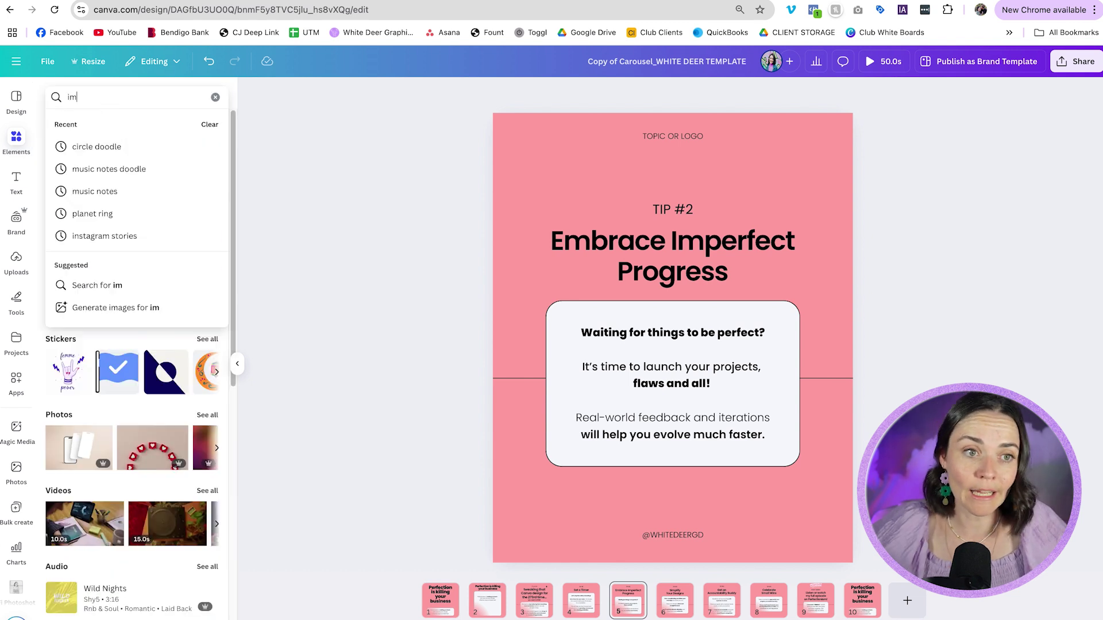
pyautogui.write('perfect')
pyautogui.press('Return')
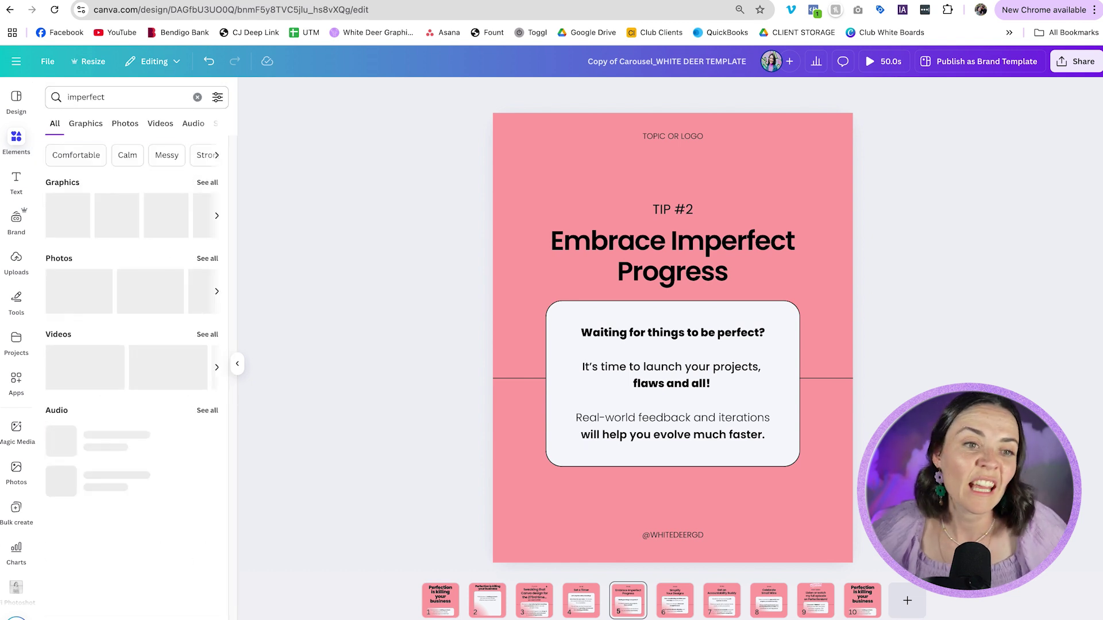
pyautogui.click(207, 182)
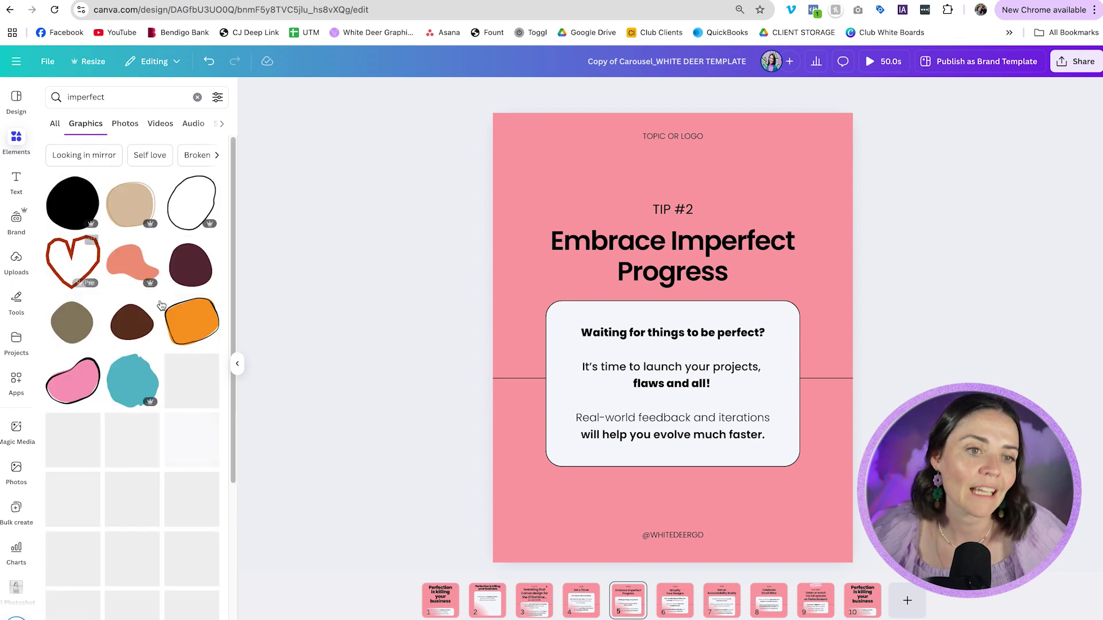
pyautogui.scroll(-1, 152, 315)
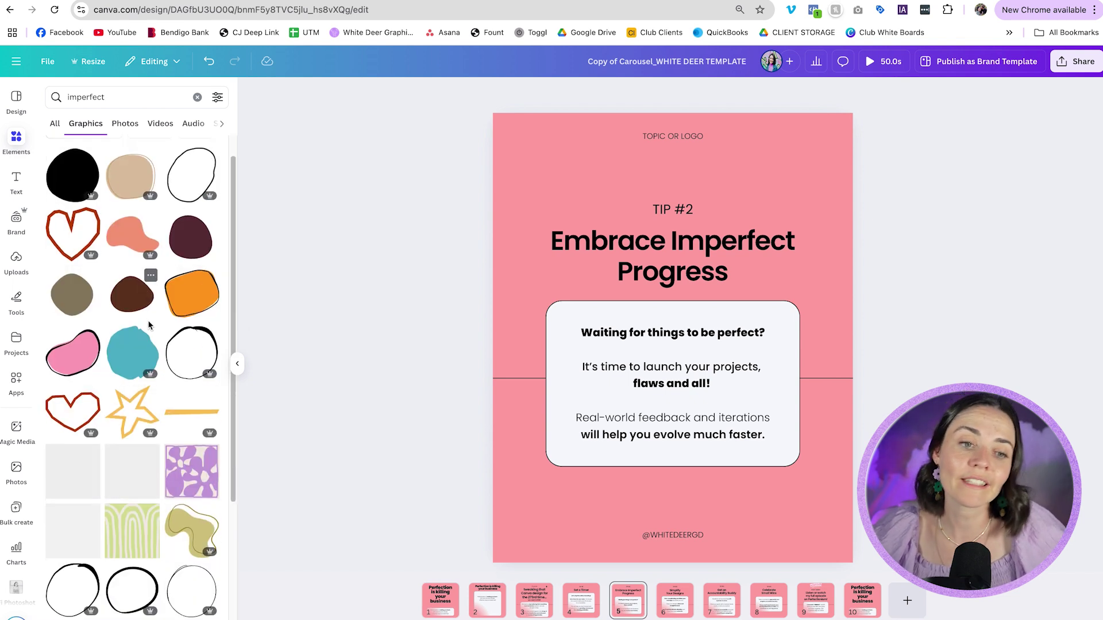
pyautogui.scroll(-5, 149, 325)
pyautogui.scroll(-3, 149, 325)
pyautogui.scroll(-5, 149, 325)
# Add the carrot doodle left of the heading, shrunk to 145 by 246
pyautogui.click(73, 316)
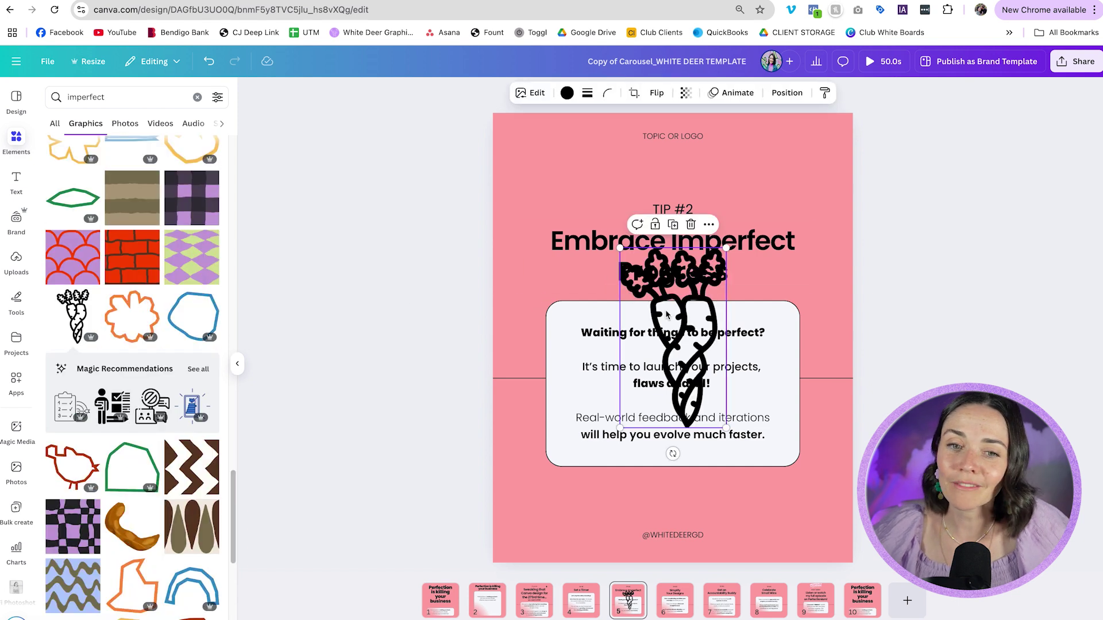
pyautogui.moveTo(651, 309); pyautogui.dragTo(520, 221)
pyautogui.moveTo(595, 161); pyautogui.dragTo(553, 295)
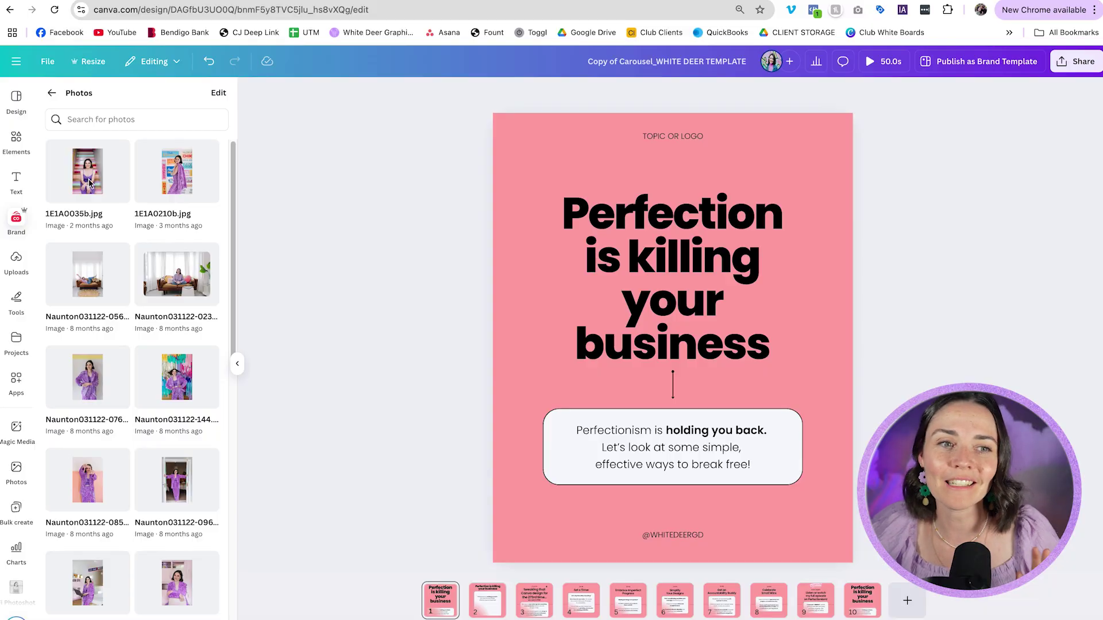
# Add photo 1E1A0035b.jpg, resized to about 581 by 822, and position it over page 1's right edge
pyautogui.click(92, 189)
pyautogui.moveTo(601, 381); pyautogui.dragTo(685, 329)
pyautogui.moveTo(645, 115); pyautogui.dragTo(676, 182)
pyautogui.moveTo(868, 316); pyautogui.dragTo(835, 318)
pyautogui.moveTo(820, 374); pyautogui.dragTo(890, 383)
pyautogui.moveTo(839, 352); pyautogui.dragTo(839, 451)
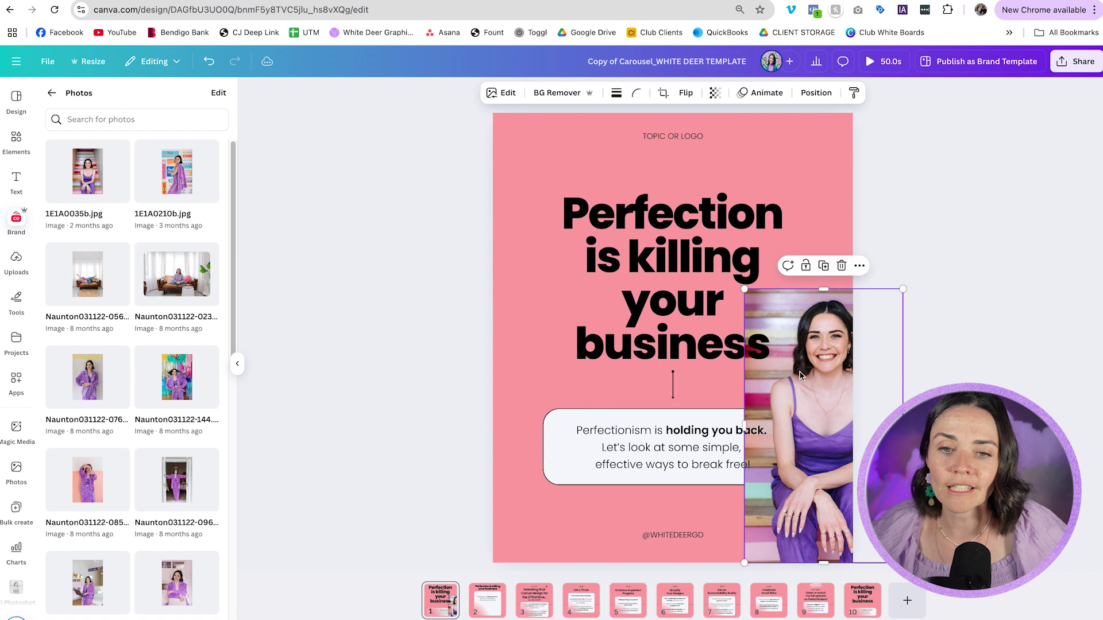
# Remove the photo's background, enlarge it to 571 by 986 and position it across the right edge
pyautogui.click(556, 92)
pyautogui.moveTo(745, 289); pyautogui.dragTo(692, 246)
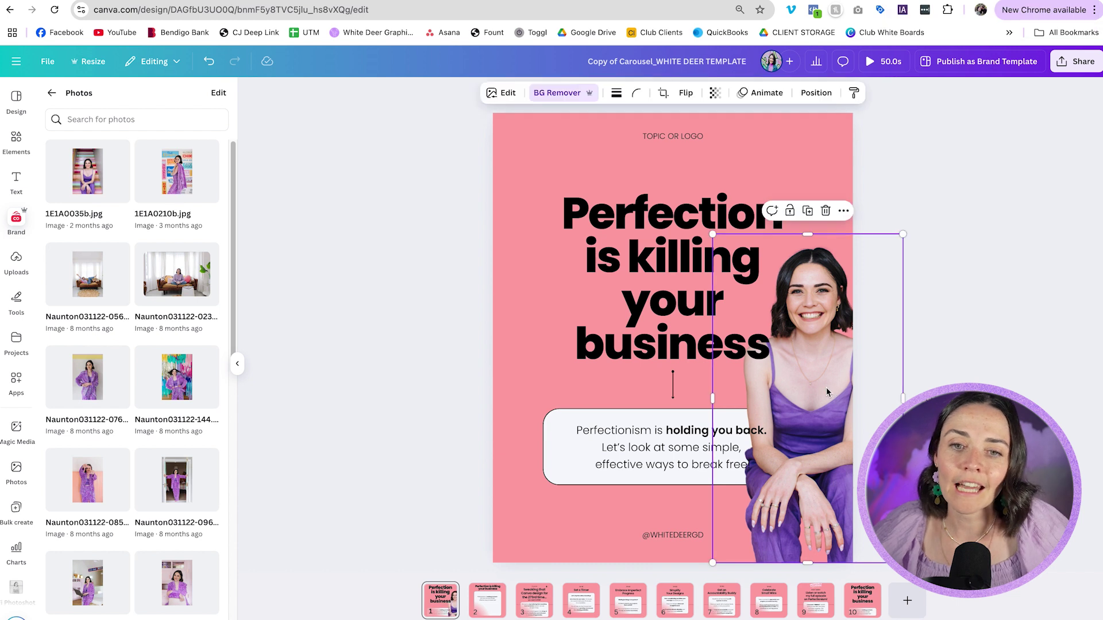
pyautogui.moveTo(827, 392); pyautogui.dragTo(830, 392)
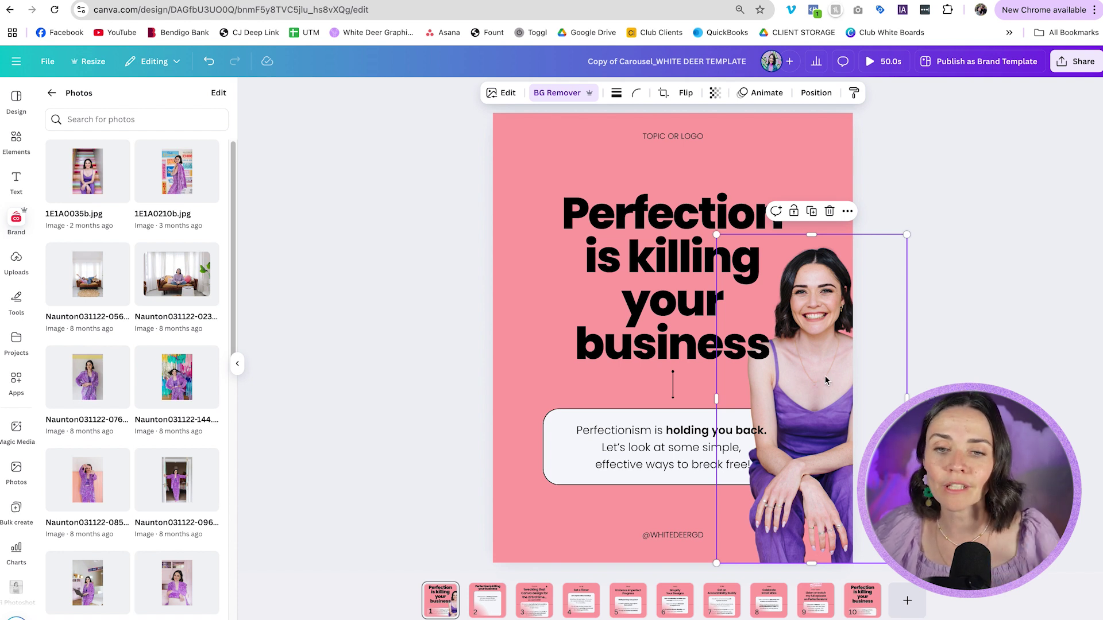
pyautogui.moveTo(825, 375); pyautogui.dragTo(866, 379)
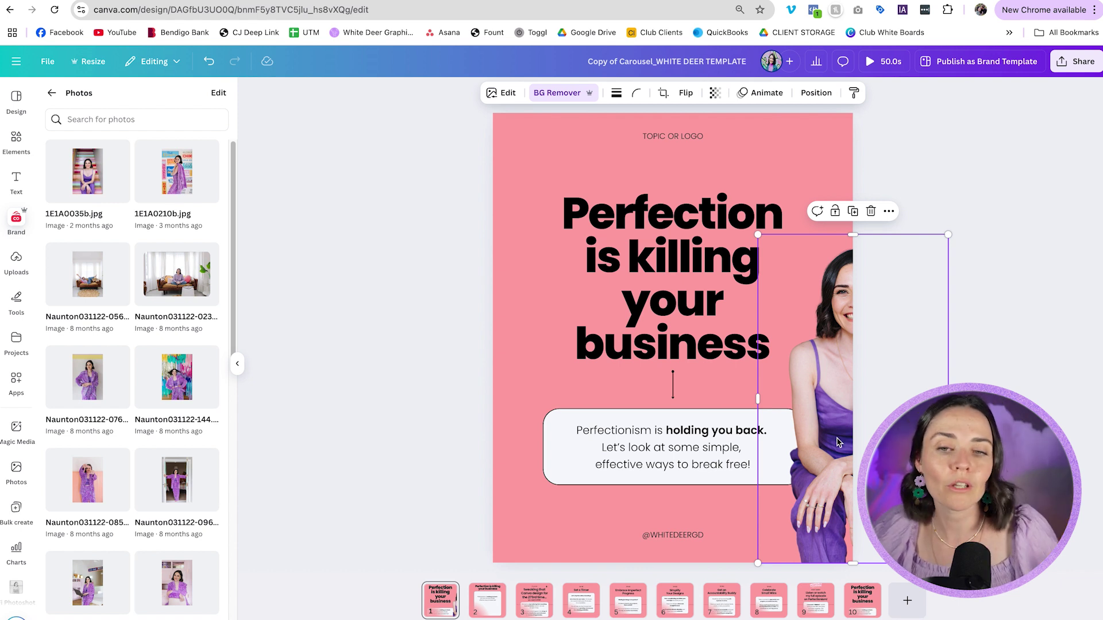
pyautogui.moveTo(826, 439); pyautogui.dragTo(786, 440)
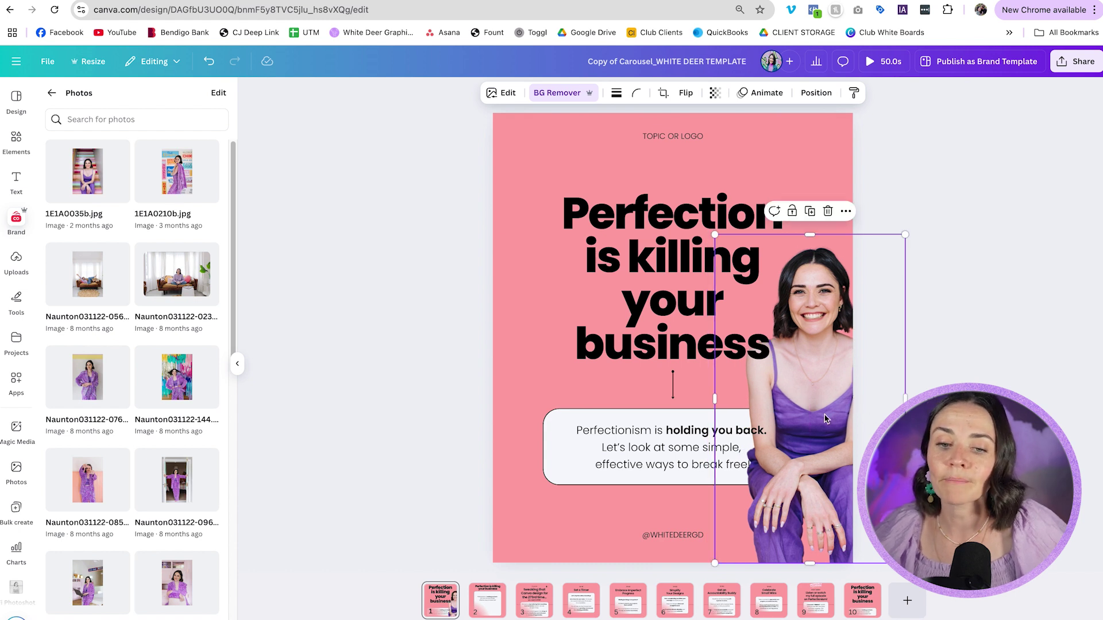
# Insert a purple square with R and narrow it into a strip at the page's right edge
pyautogui.press('Escape')
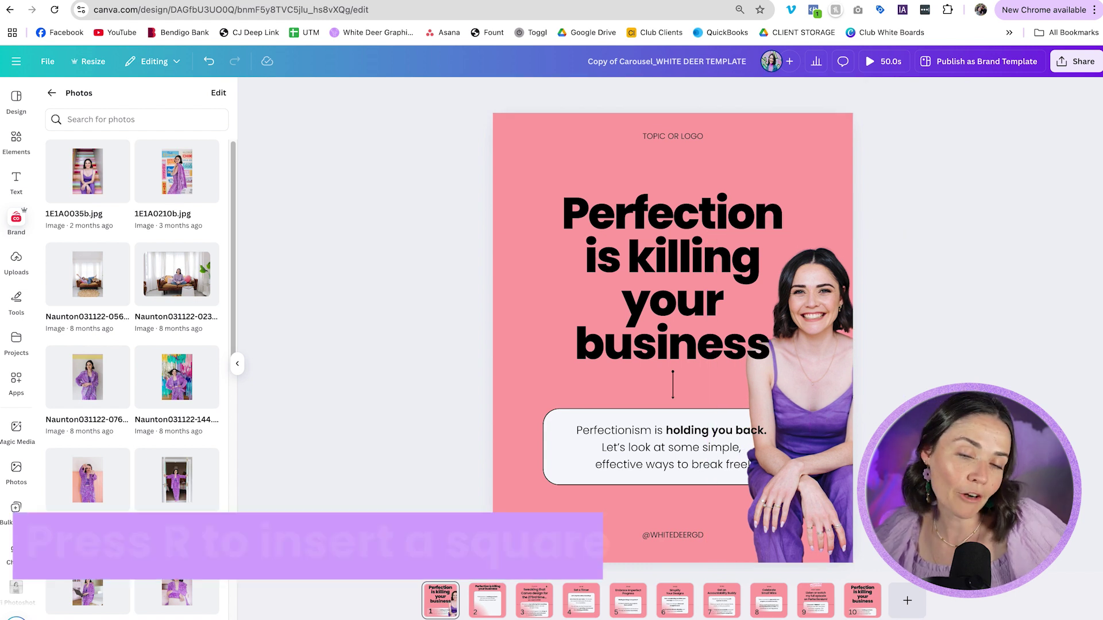
pyautogui.press('r')
pyautogui.moveTo(717, 389); pyautogui.dragTo(841, 417)
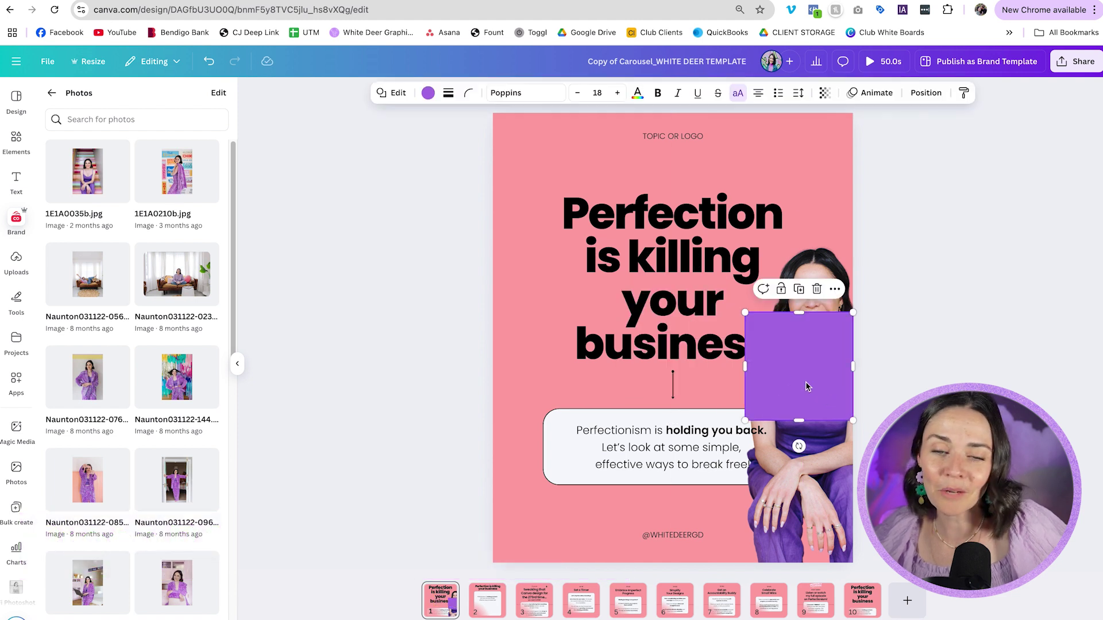
pyautogui.moveTo(748, 370); pyautogui.dragTo(813, 370)
pyautogui.click(829, 372)
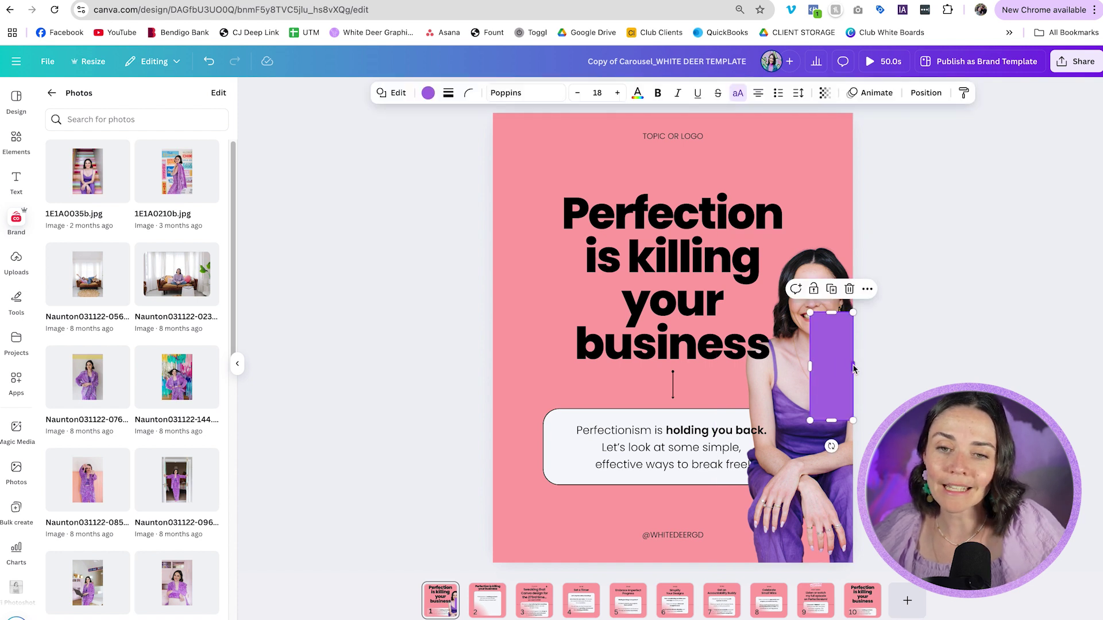
# Select the line and photo together, try moving the group, then undo the move
pyautogui.scroll(5, 852, 368)
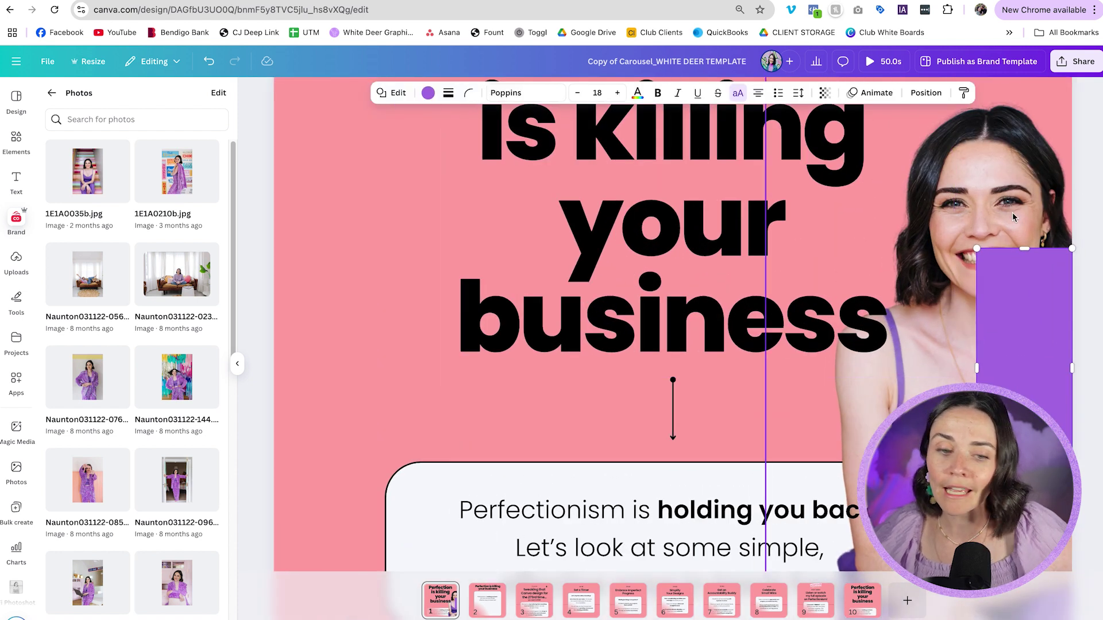
pyautogui.click(1010, 171)
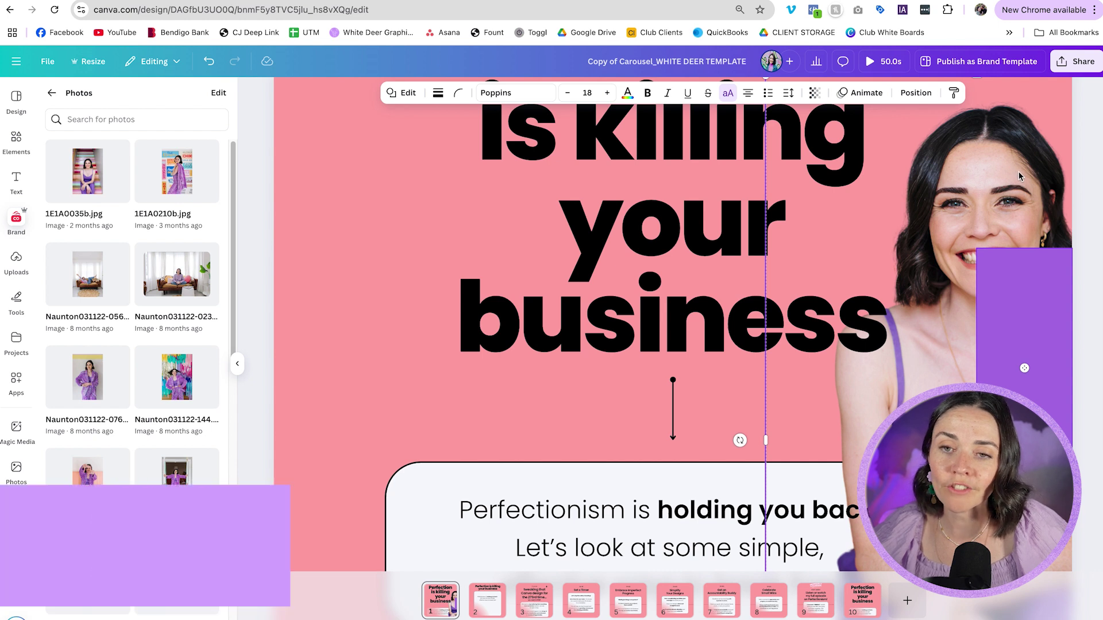
pyautogui.keyDown('shift'); pyautogui.click(1018, 172); pyautogui.keyUp('shift')
pyautogui.moveTo(1018, 173); pyautogui.dragTo(974, 207)
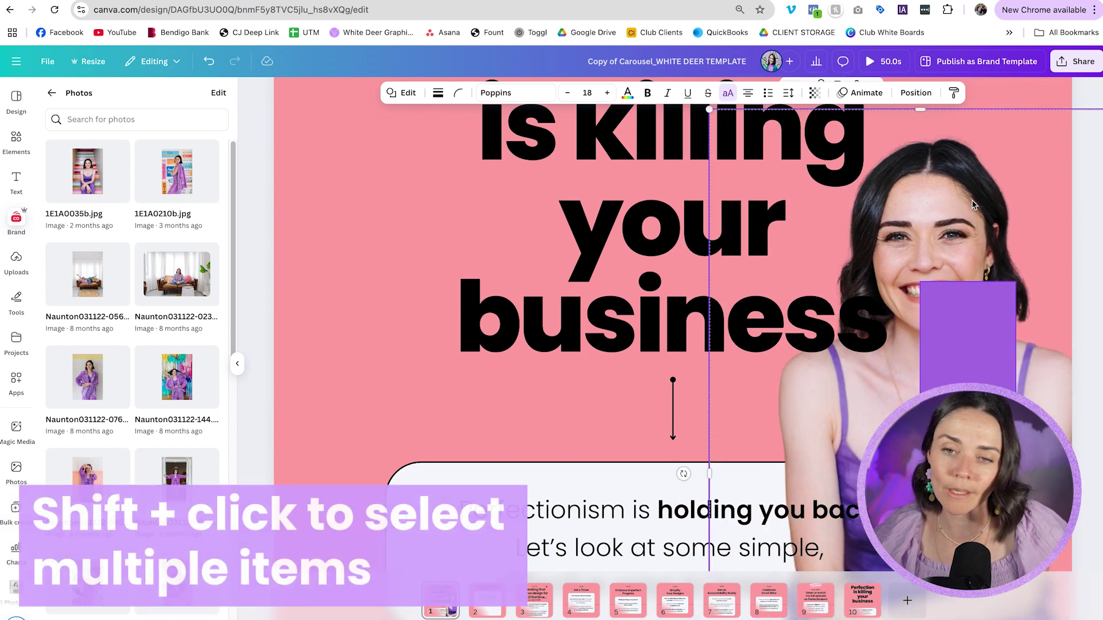
pyautogui.hotkey('ctrl', 'z')
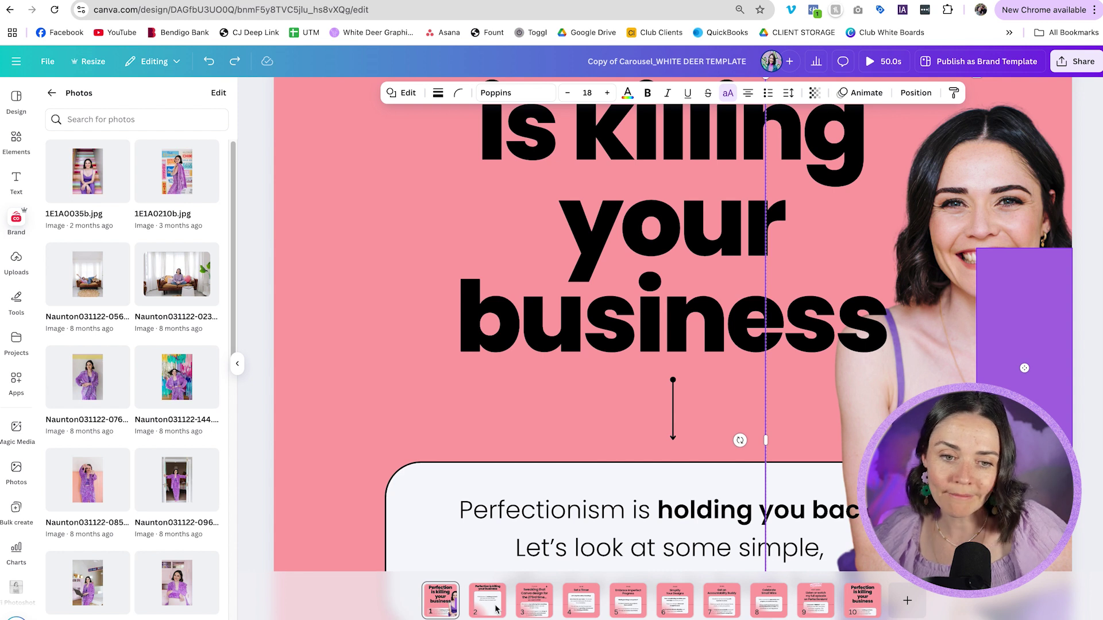
# Paste the photo and purple rectangle onto slide 2 and slide them to its left edge
pyautogui.click(487, 600)
pyautogui.scroll(-5, 596, 358)
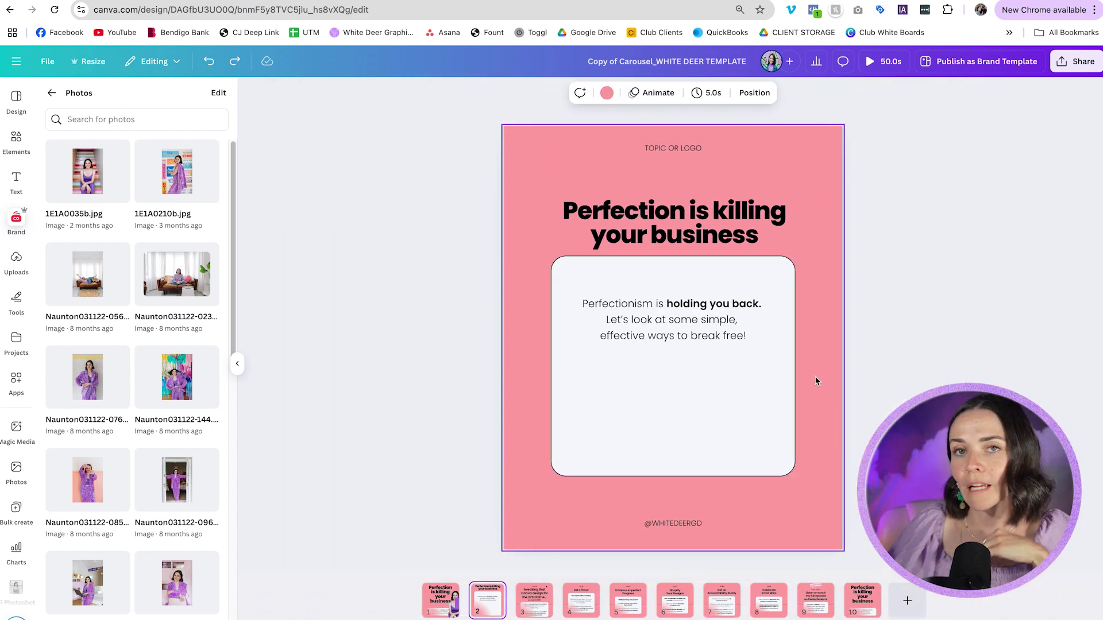
pyautogui.hotkey('ctrl', 'v')
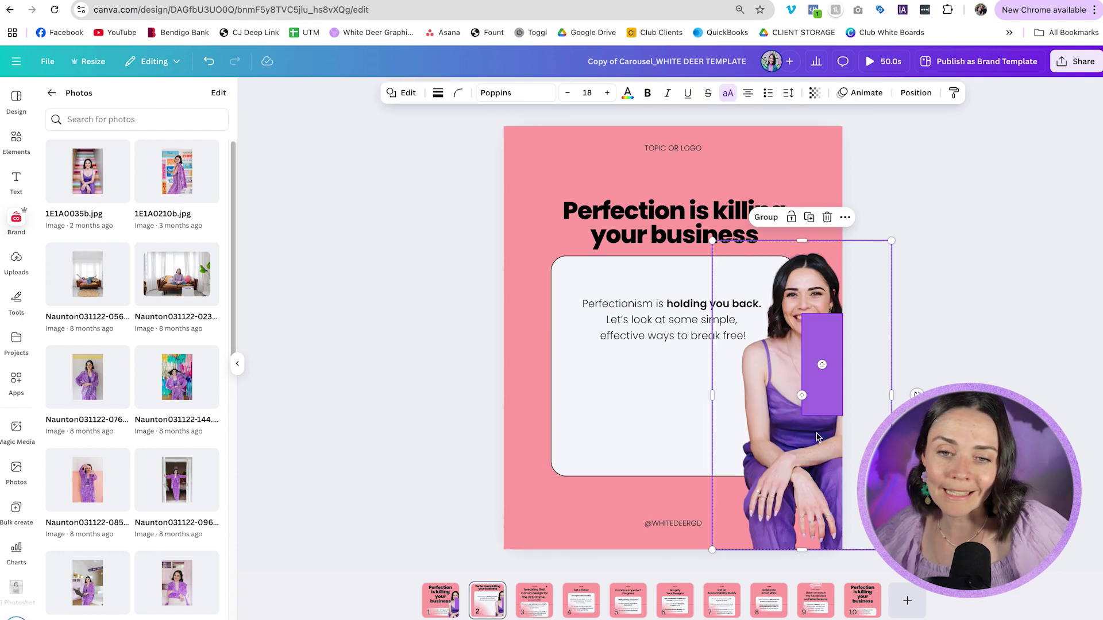
pyautogui.moveTo(815, 439); pyautogui.dragTo(517, 444)
pyautogui.click(469, 352)
# Check the pasted elements at slide 2's left edge, then return to slide 1
pyautogui.scroll(5, 468, 316)
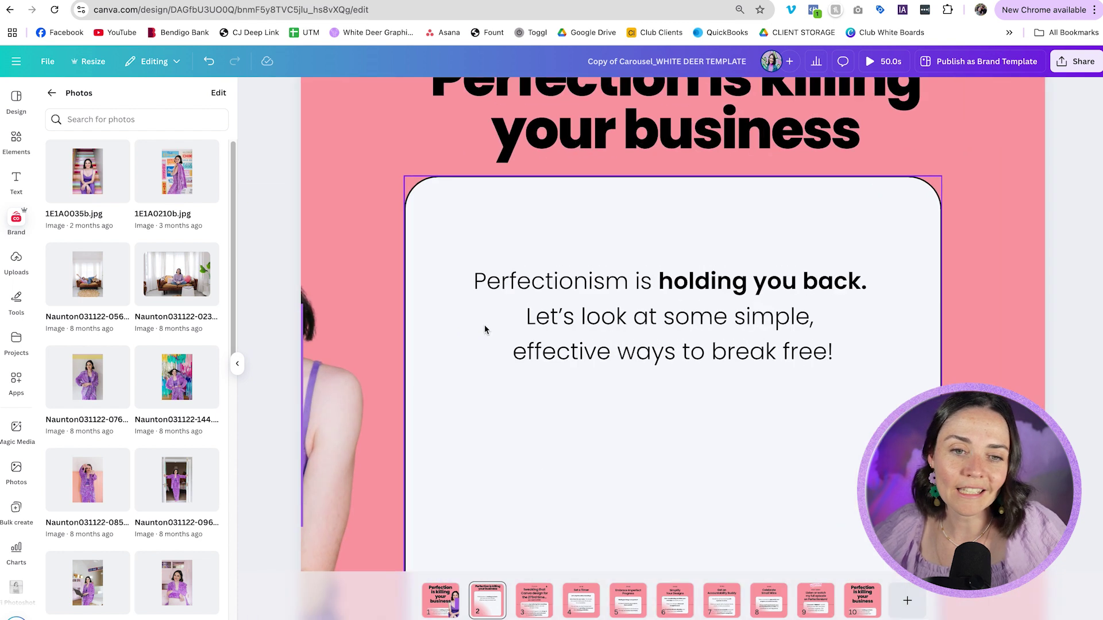
pyautogui.hscroll(-2, 322, 317)
pyautogui.click(256, 337)
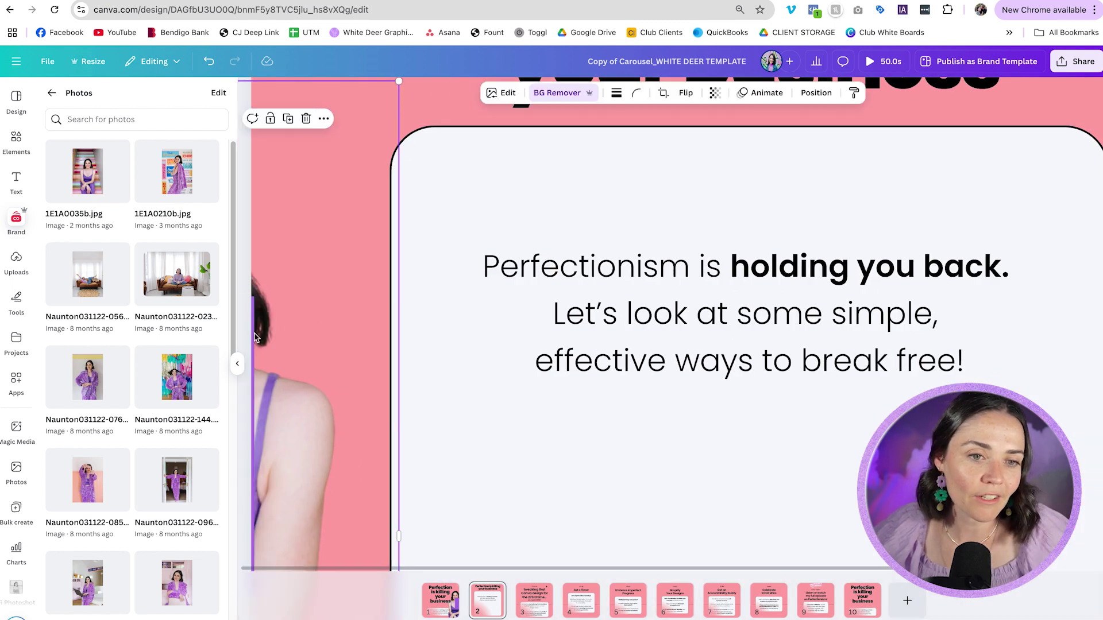
pyautogui.keyDown('shift'); pyautogui.click(316, 352); pyautogui.keyUp('shift')
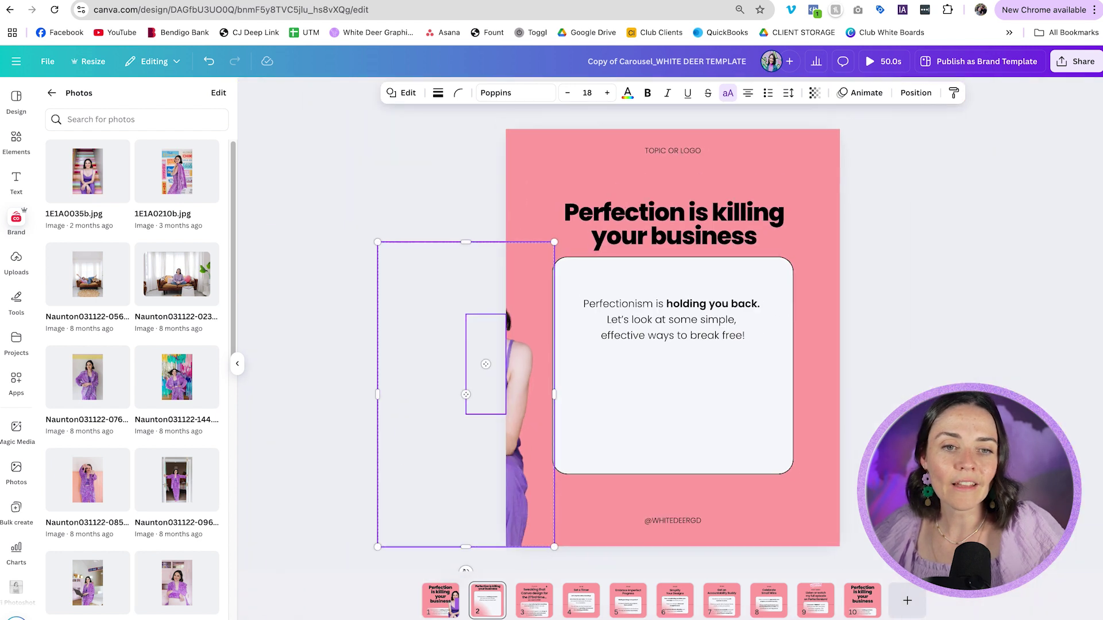
pyautogui.scroll(-5, 446, 170)
pyautogui.click(445, 170)
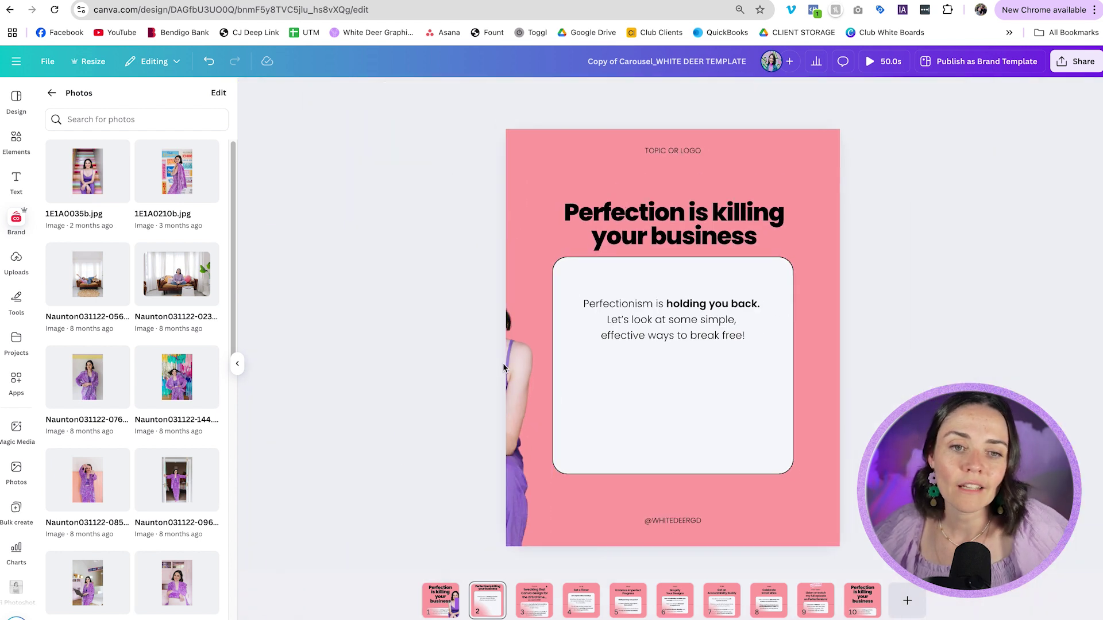
pyautogui.click(440, 598)
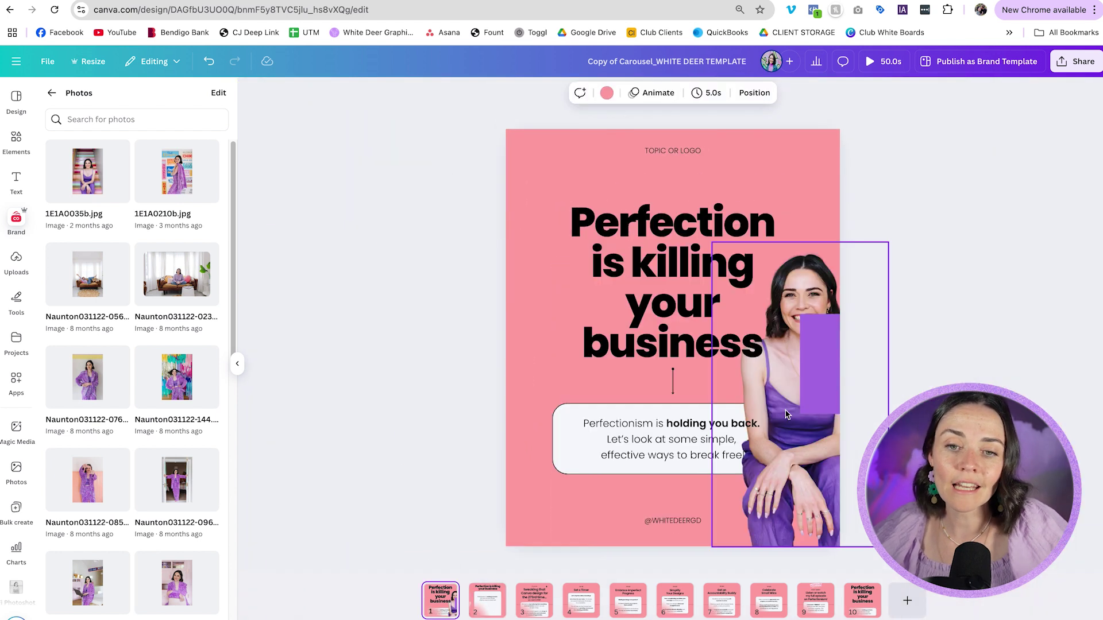
# Confirm the Share download settings show MP4 Video for pages 1–9, then close them
pyautogui.click(487, 600)
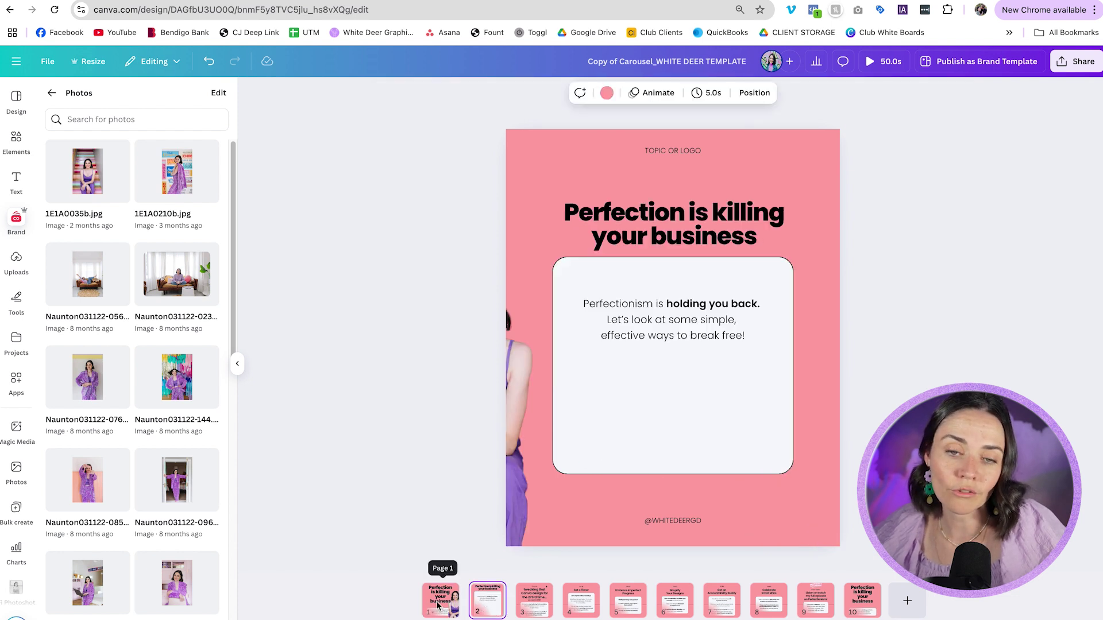
pyautogui.click(981, 383)
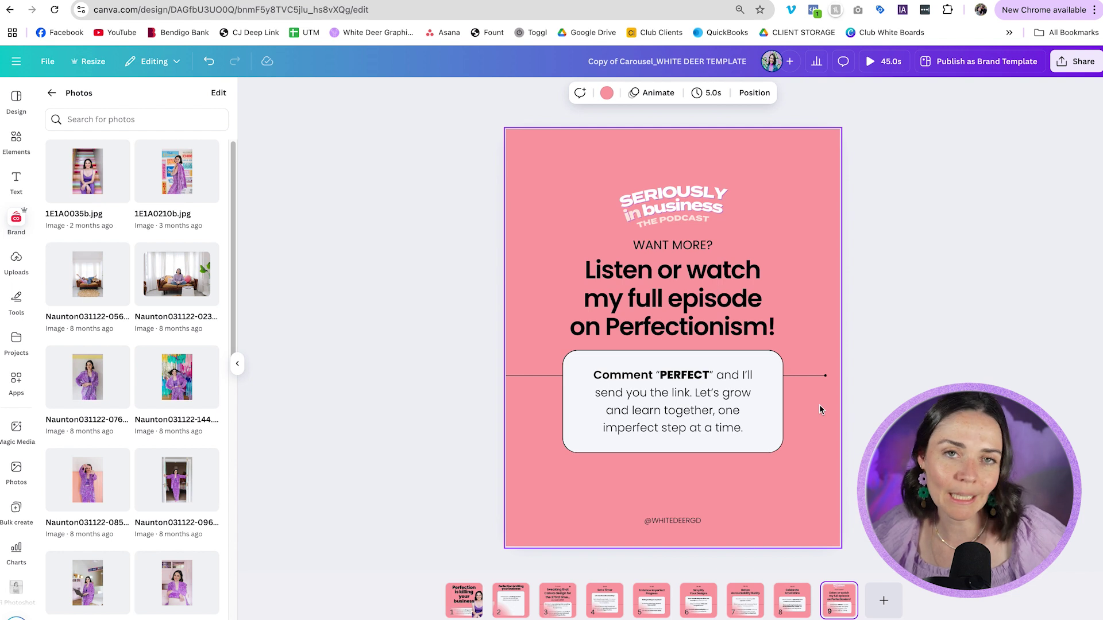
pyautogui.click(1076, 61)
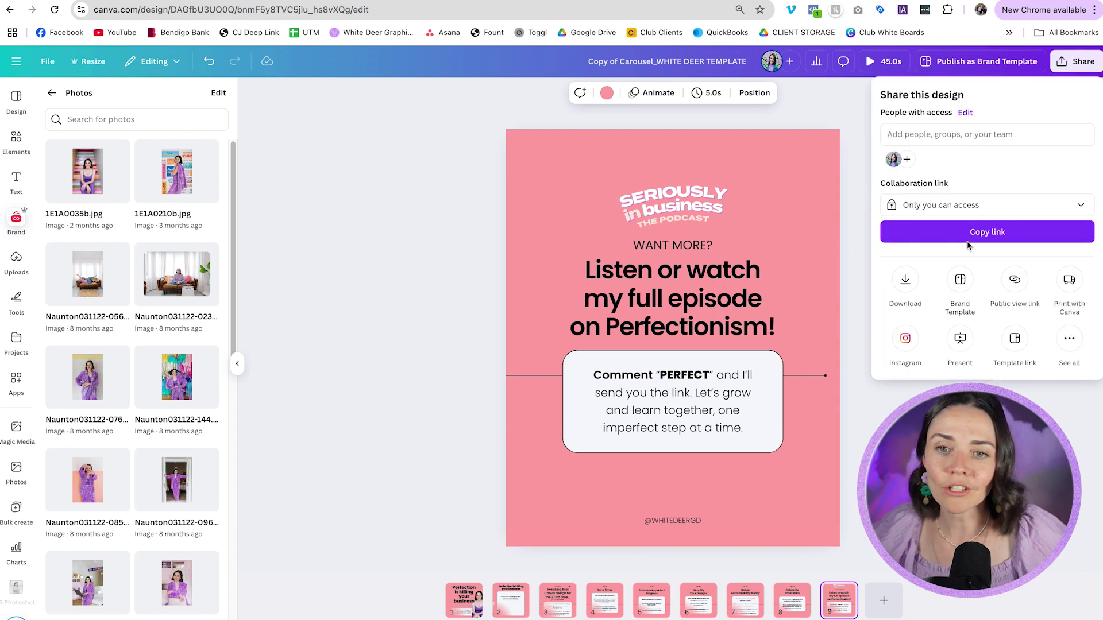
pyautogui.click(905, 281)
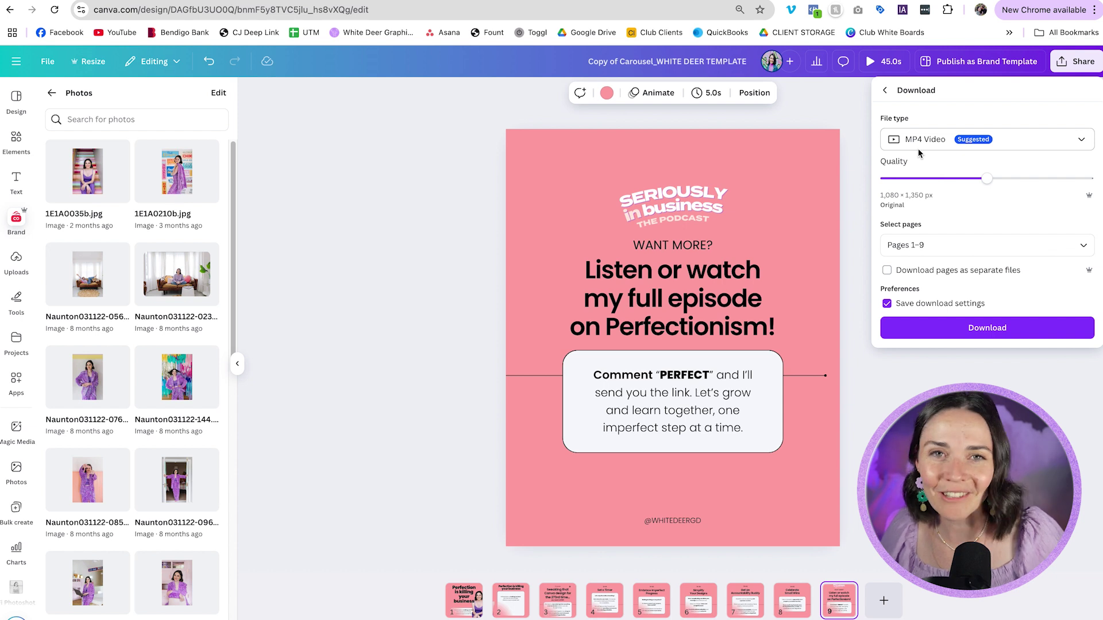
pyautogui.click(438, 292)
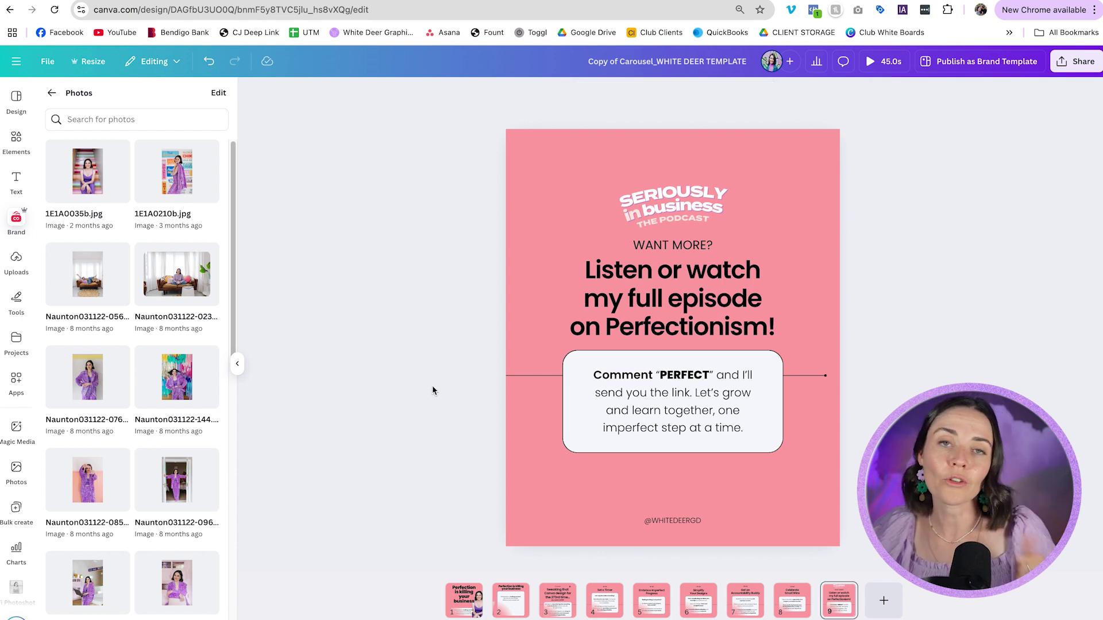
pyautogui.press('Home')
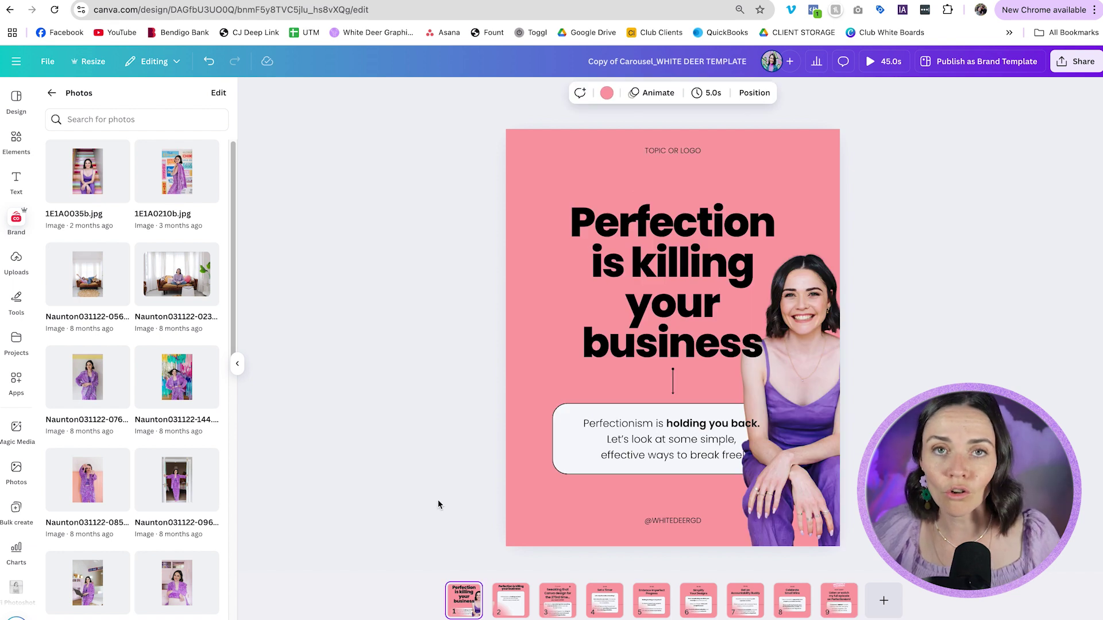
pyautogui.click(684, 323)
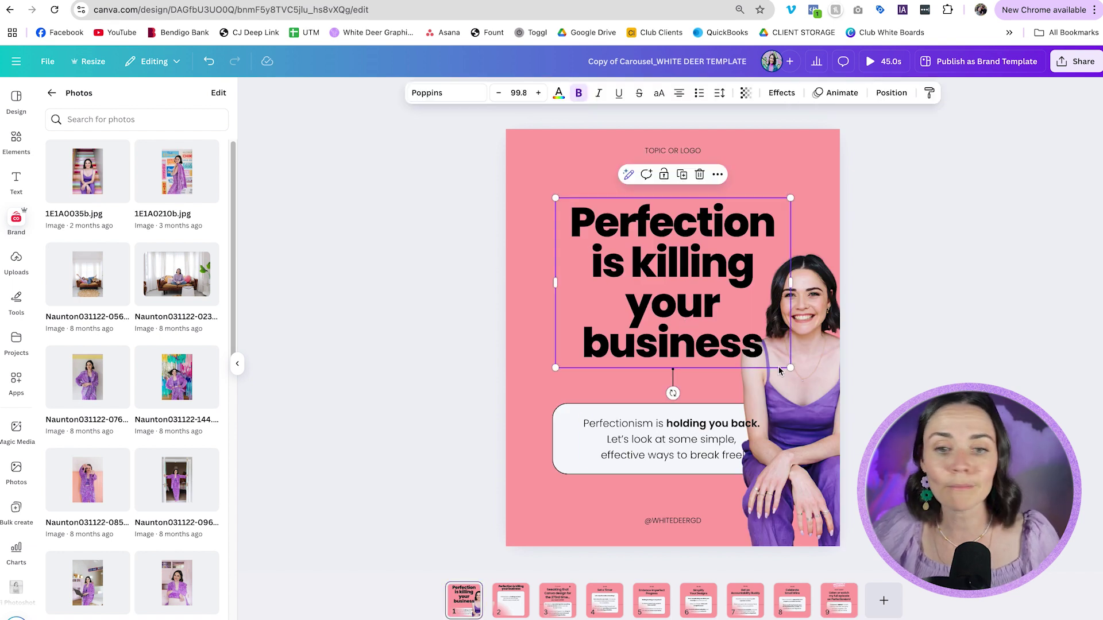
pyautogui.moveTo(791, 369); pyautogui.dragTo(683, 323)
pyautogui.hotkey('ctrl', 'z')
pyautogui.hotkey('ctrl', 'z')
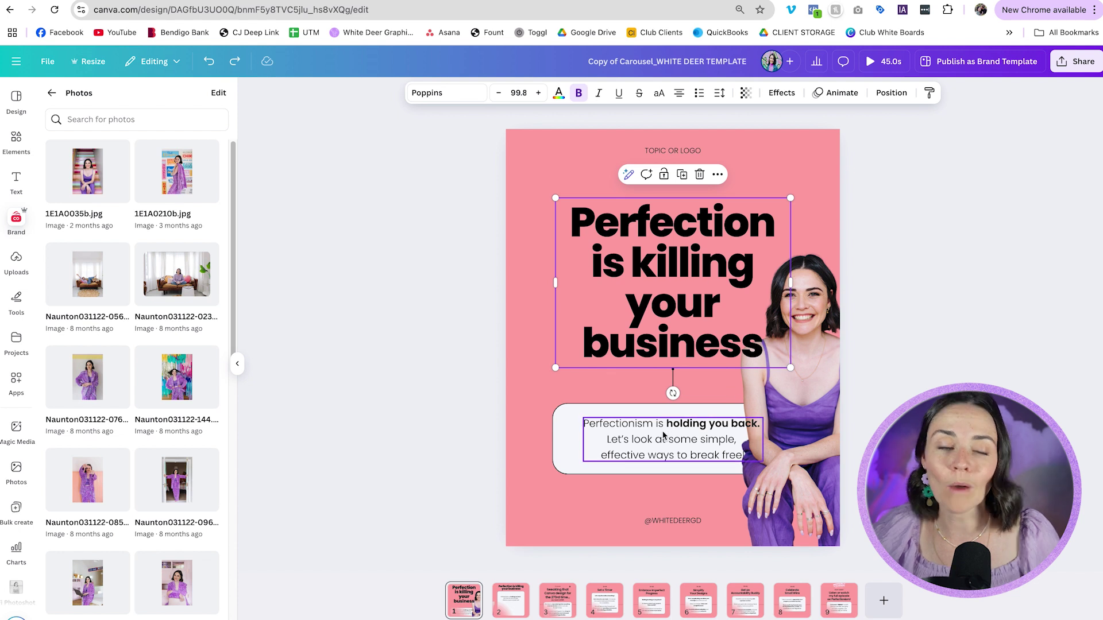
pyautogui.click(515, 614)
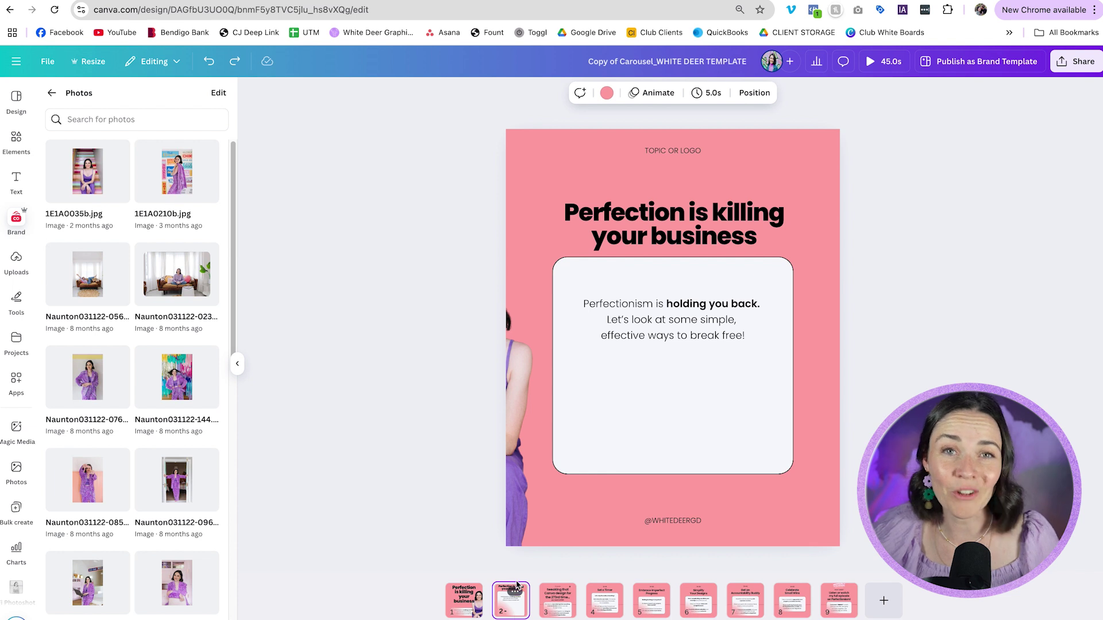
pyautogui.click(566, 609)
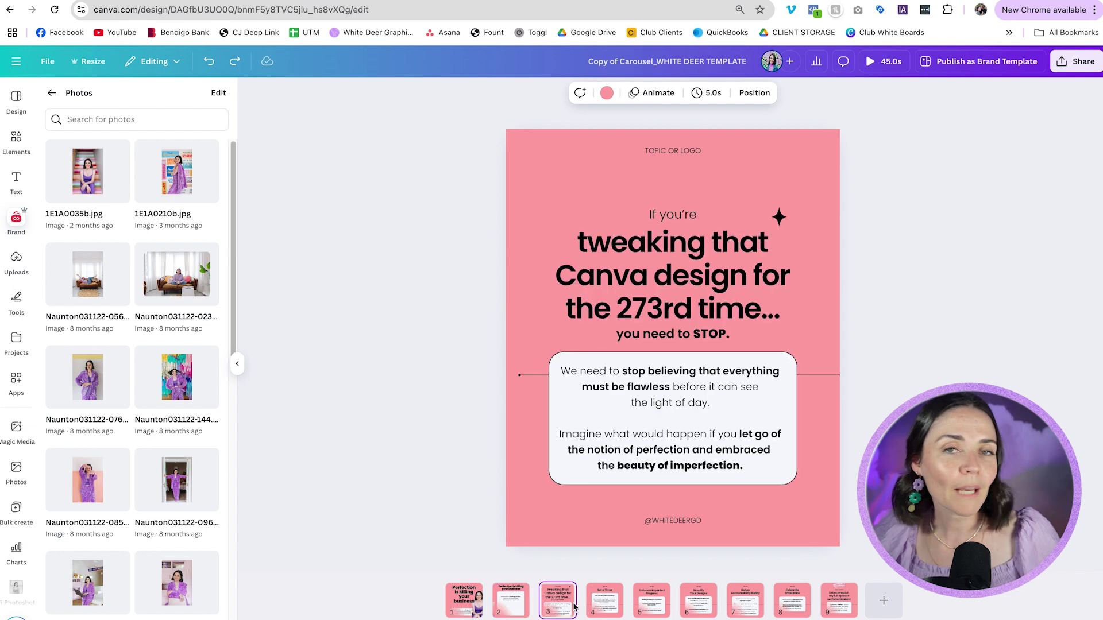
pyautogui.click(599, 613)
pyautogui.click(652, 610)
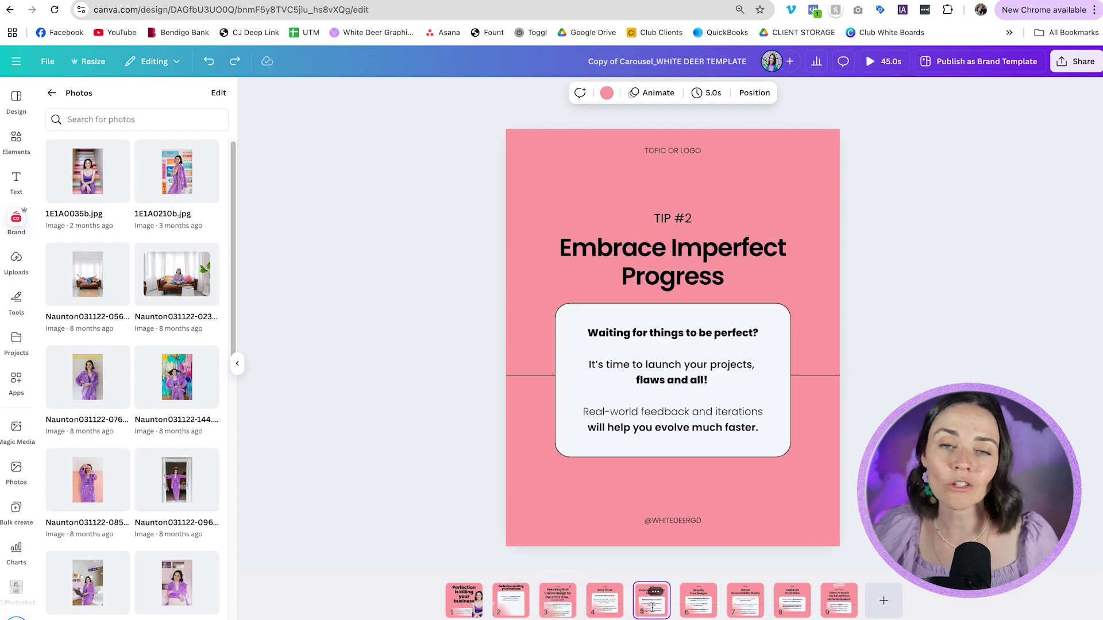
pyautogui.click(574, 611)
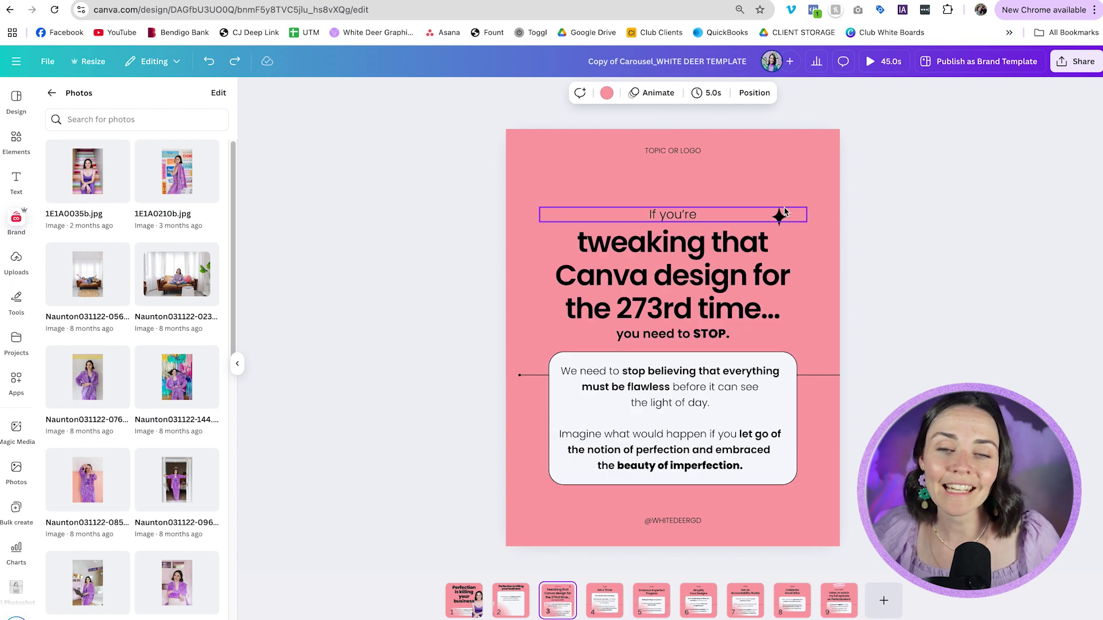
pyautogui.click(783, 222)
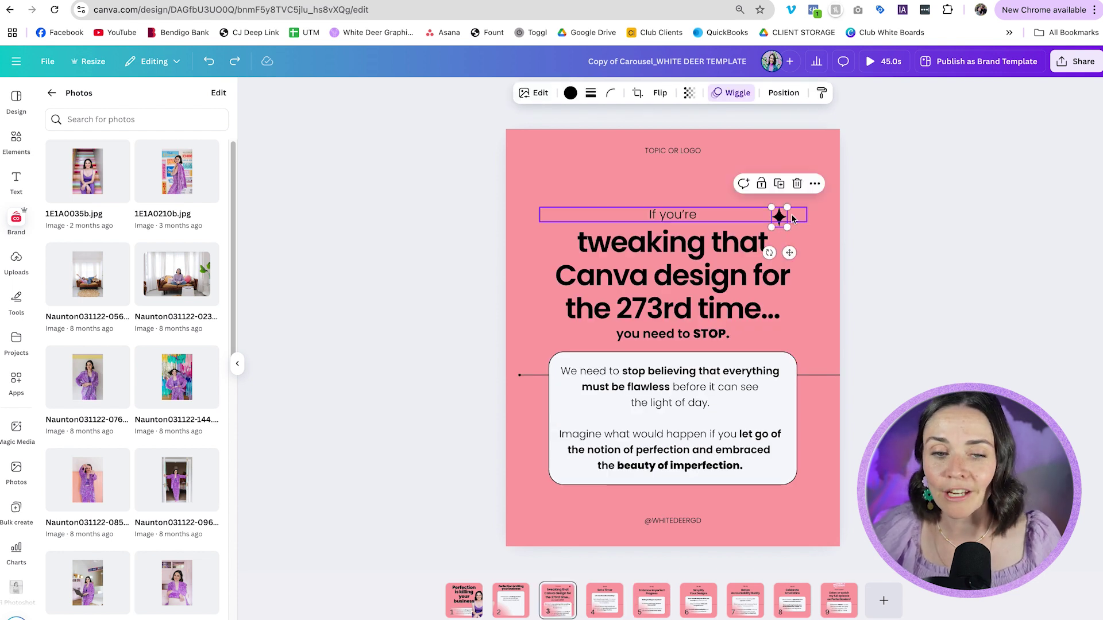
pyautogui.click(540, 374)
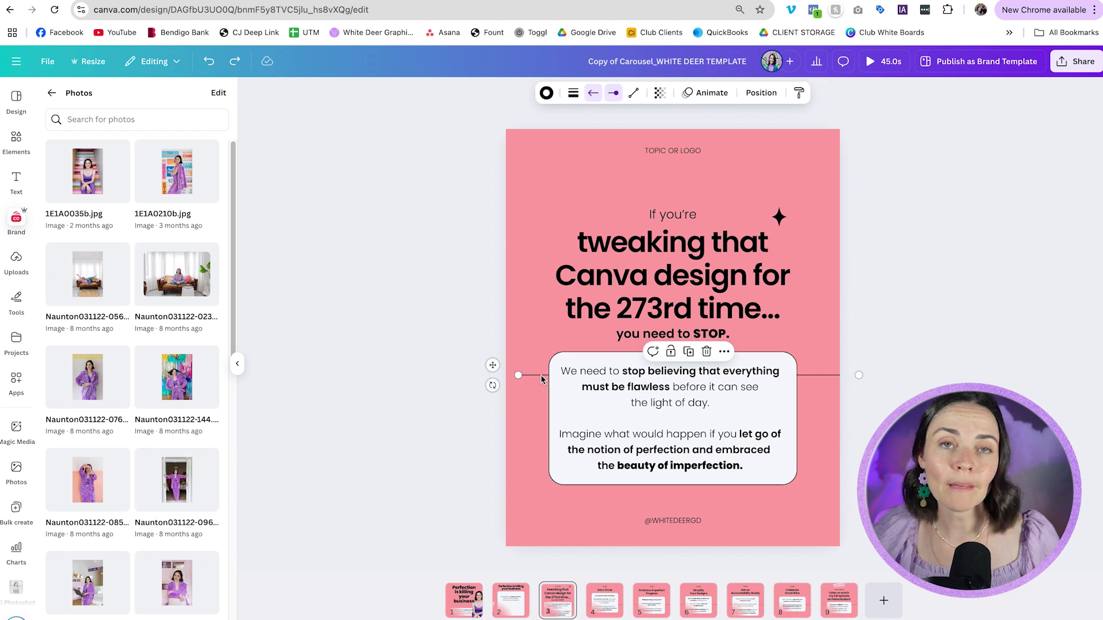
pyautogui.rightClick(471, 590)
pyautogui.click(472, 591)
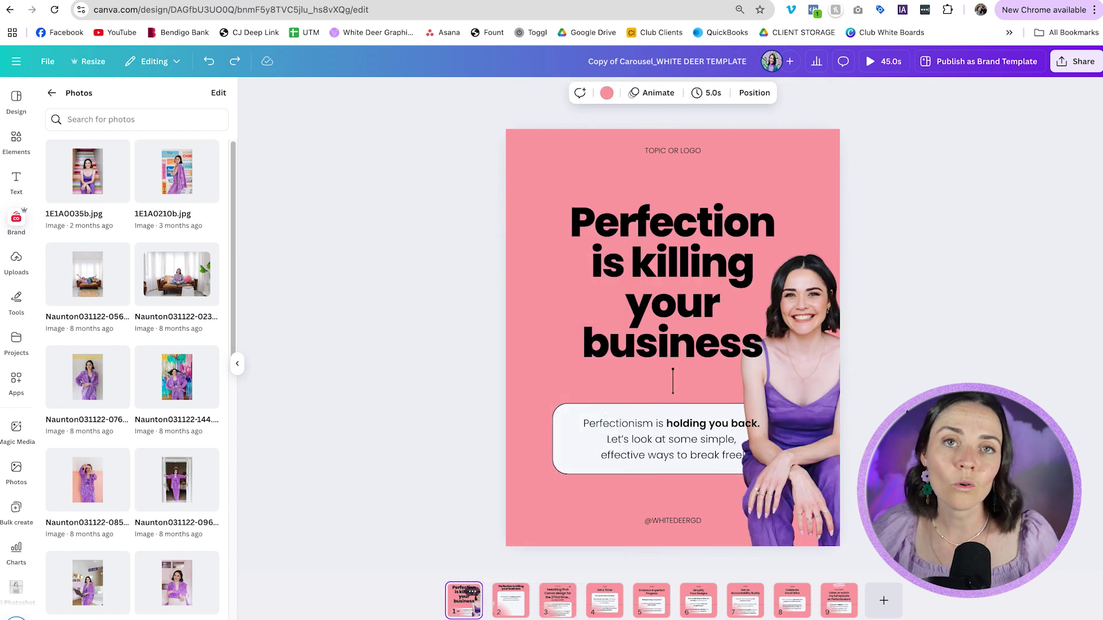